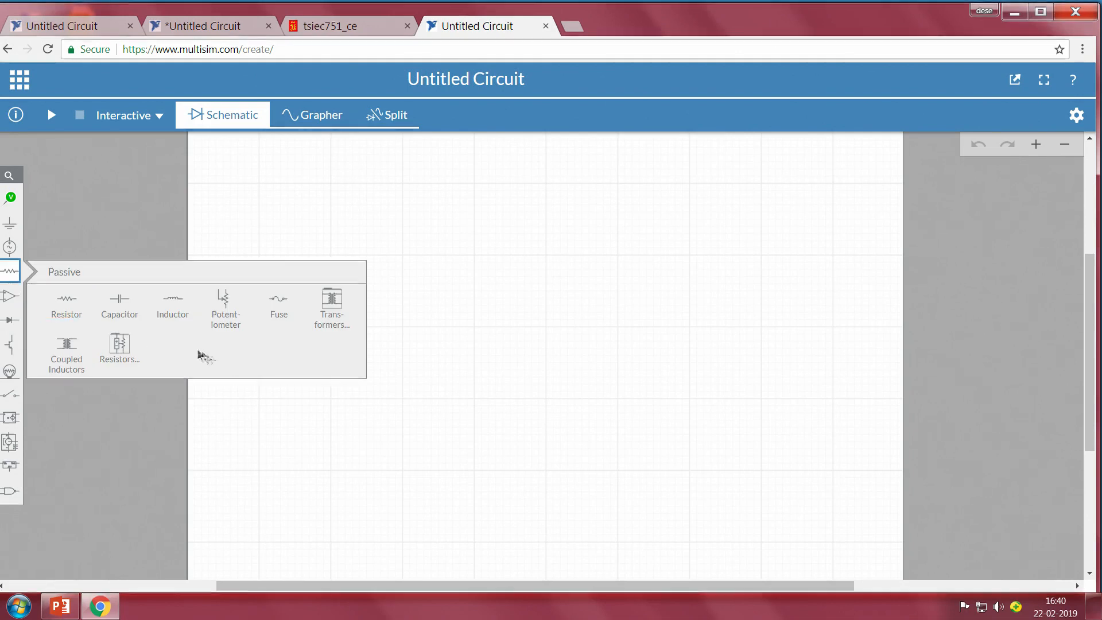
- Place a resistor on the schematic and rotate it to a vertical orientation
left_click(68, 300)
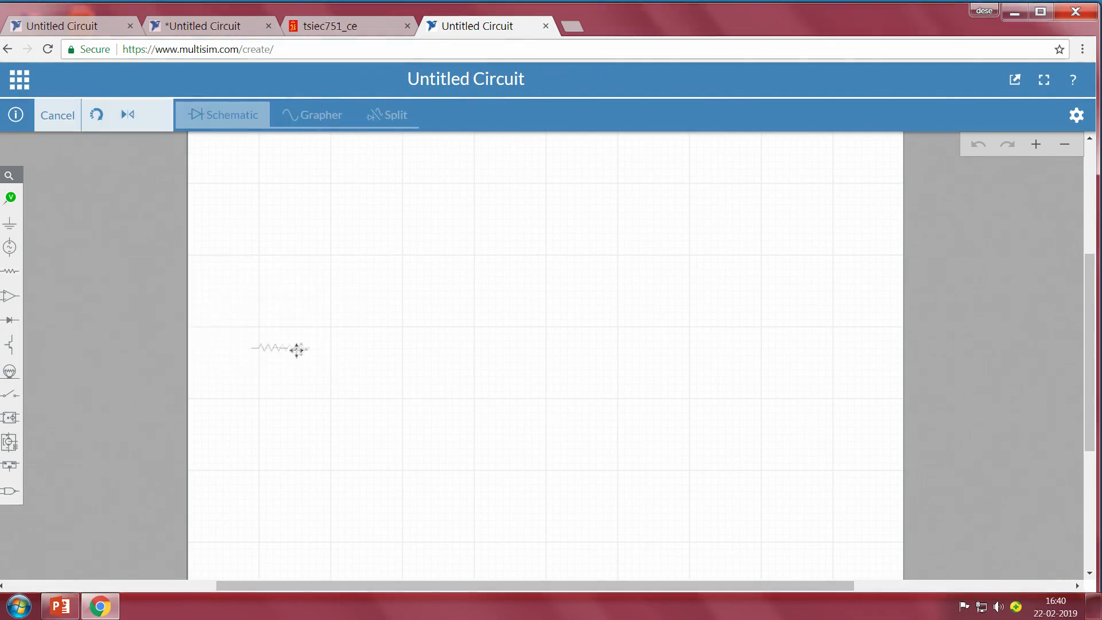
left_click(368, 301)
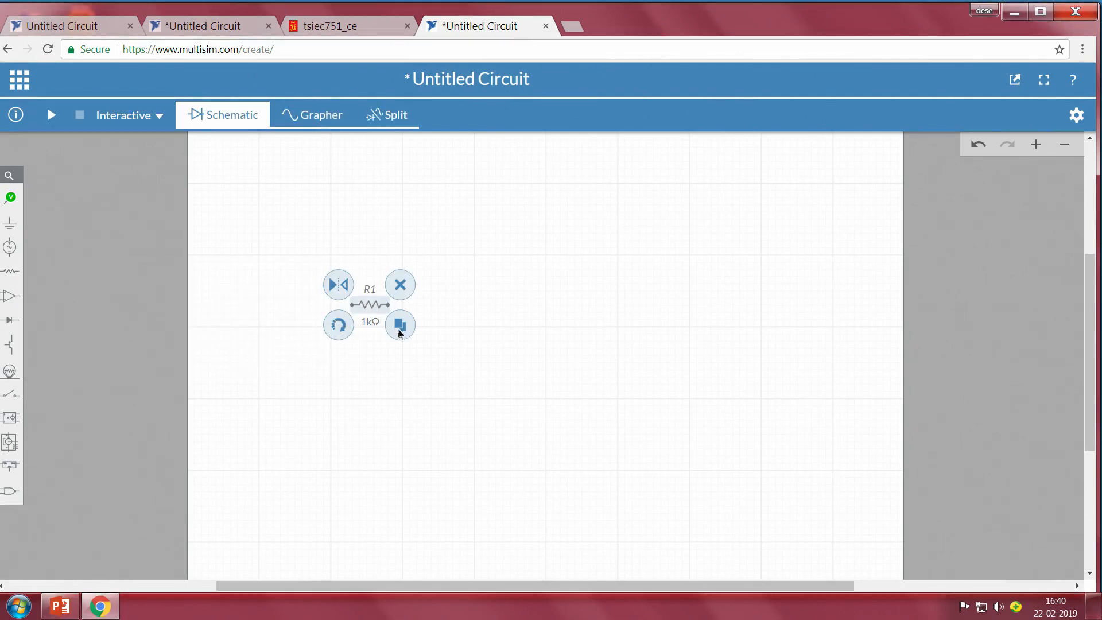
left_click(338, 325)
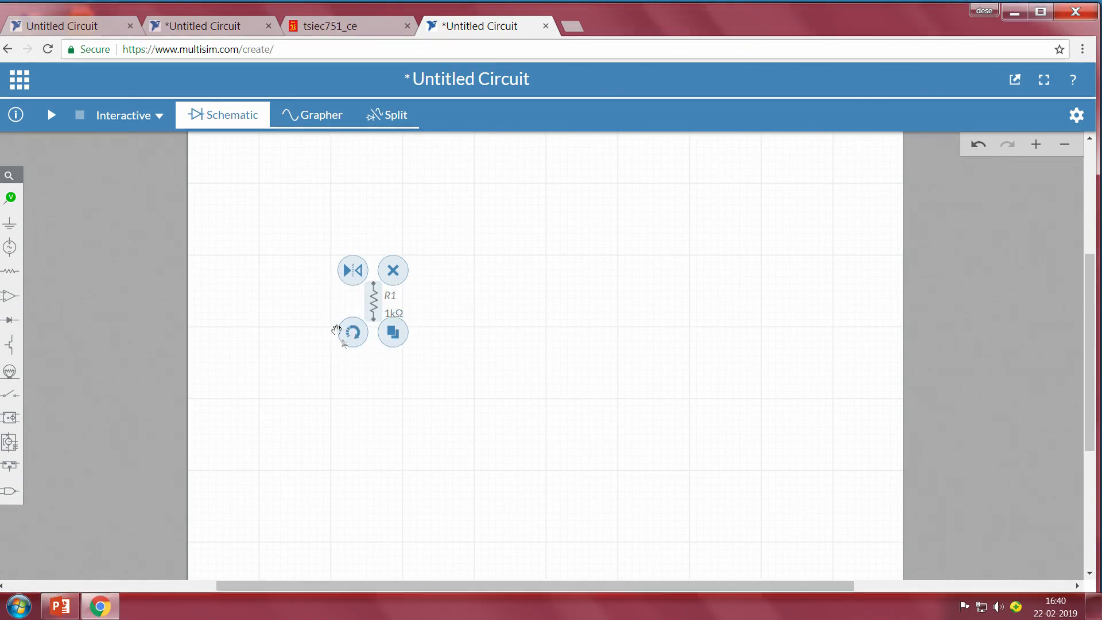
- Duplicate the vertical resistor three times to form a two-by-two arrangement of resistors
left_click(396, 334)
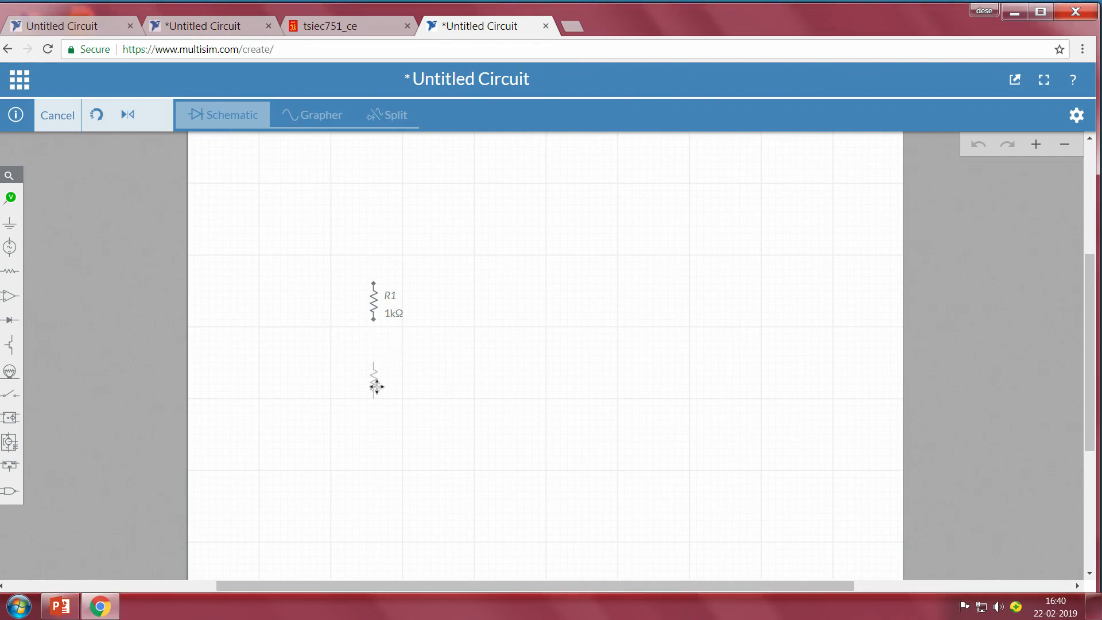
left_click(376, 386)
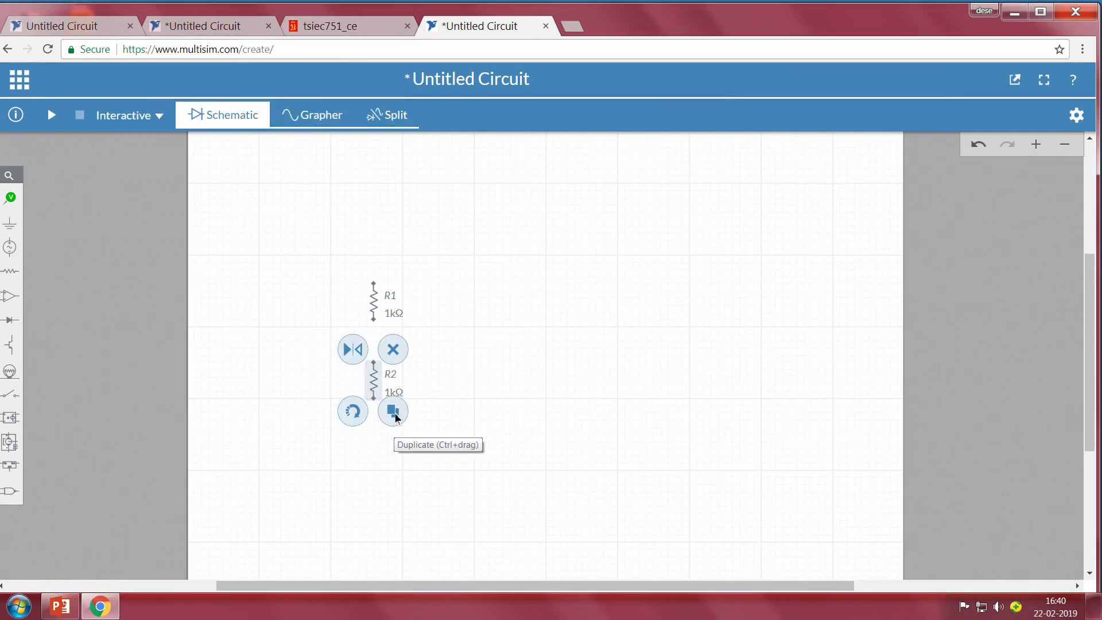
left_click(393, 413)
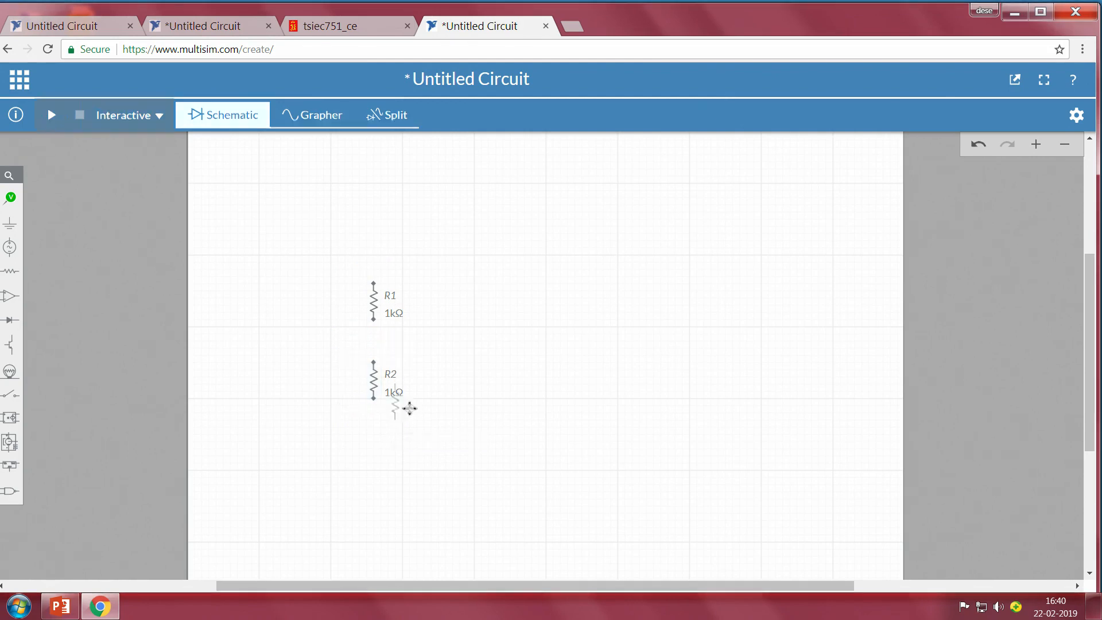
left_click(449, 297)
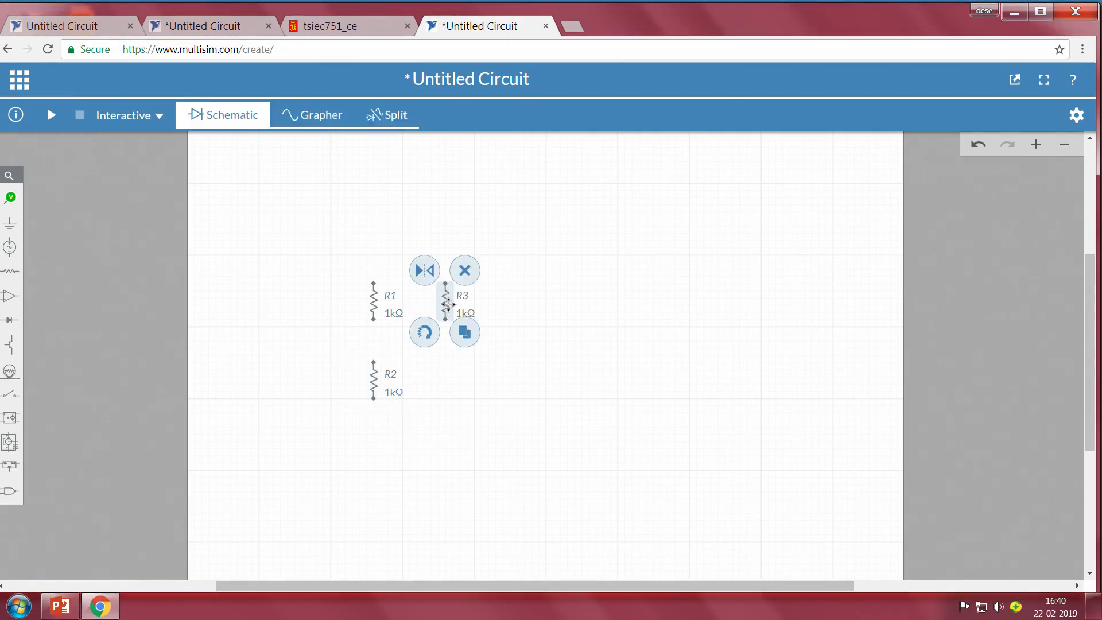
left_click(466, 333)
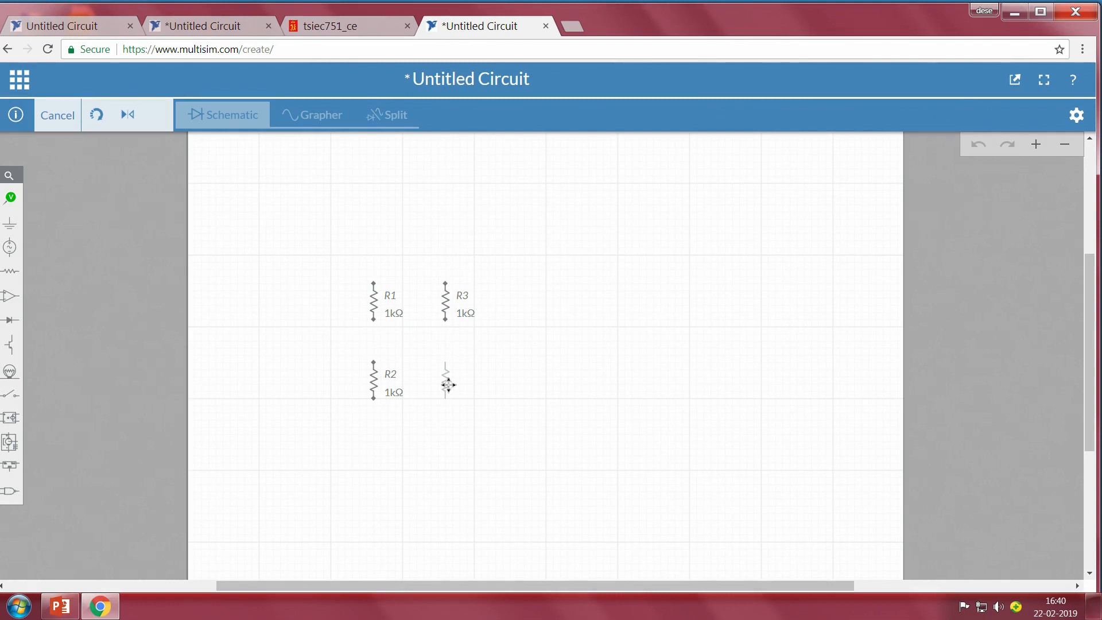
left_click(448, 384)
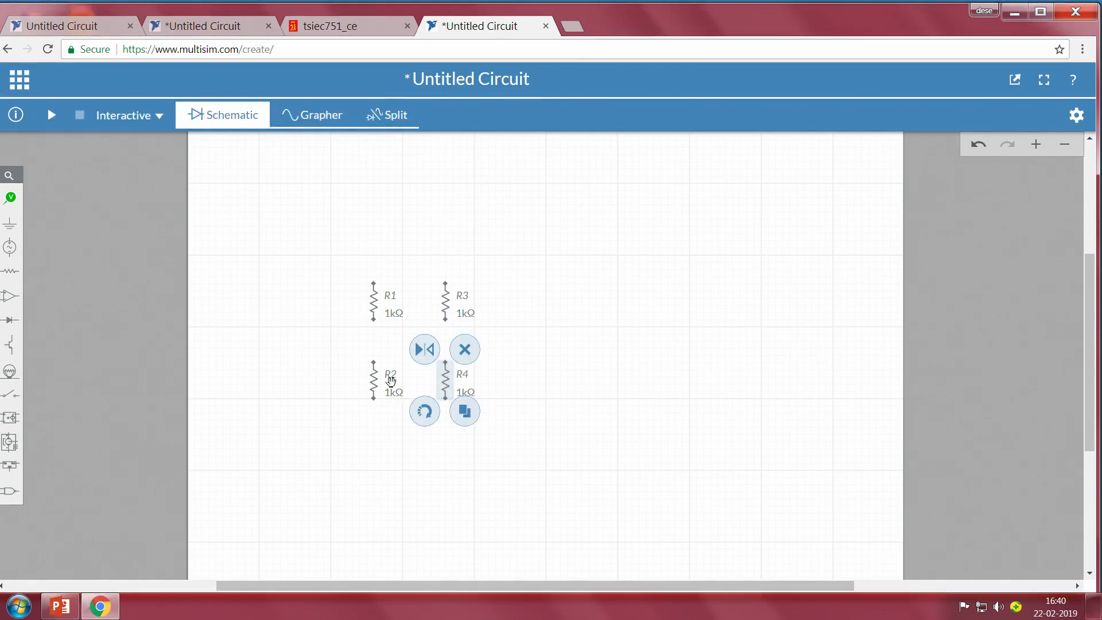
- Set the resistance of R1 to 150 Ω
left_click(387, 312)
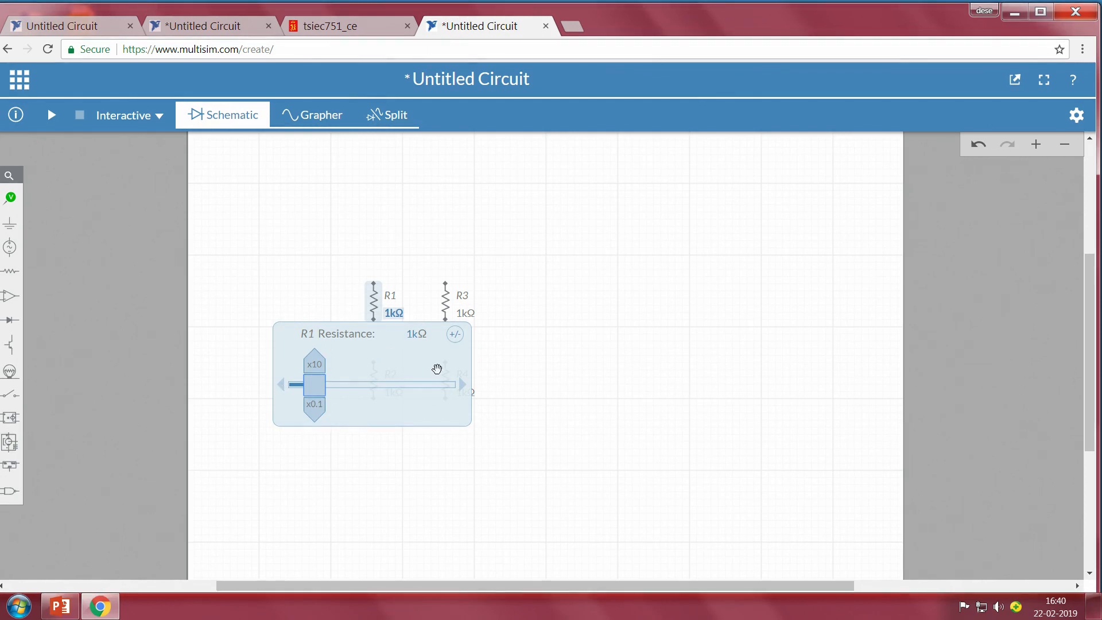
left_click(281, 389)
left_click(282, 392)
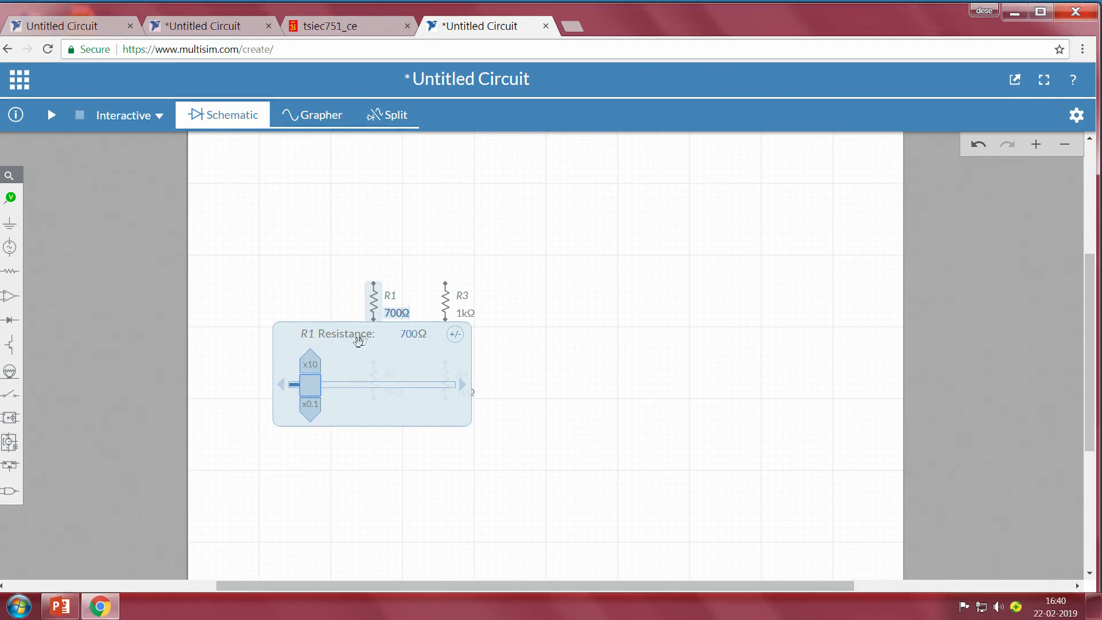
double_click(392, 316)
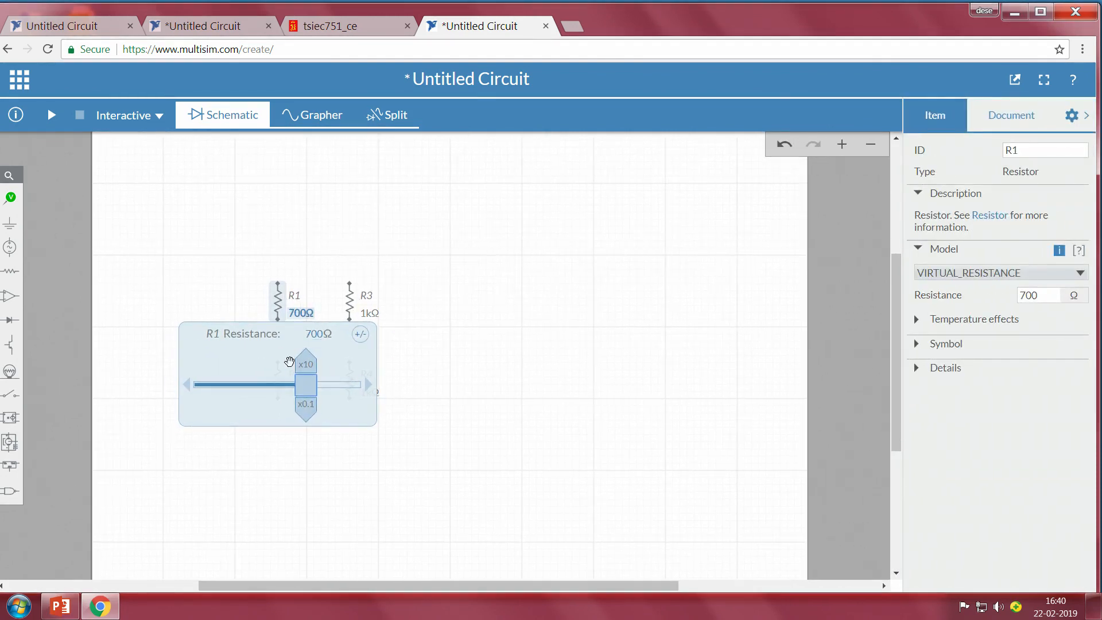
left_click(188, 390)
left_click(188, 389)
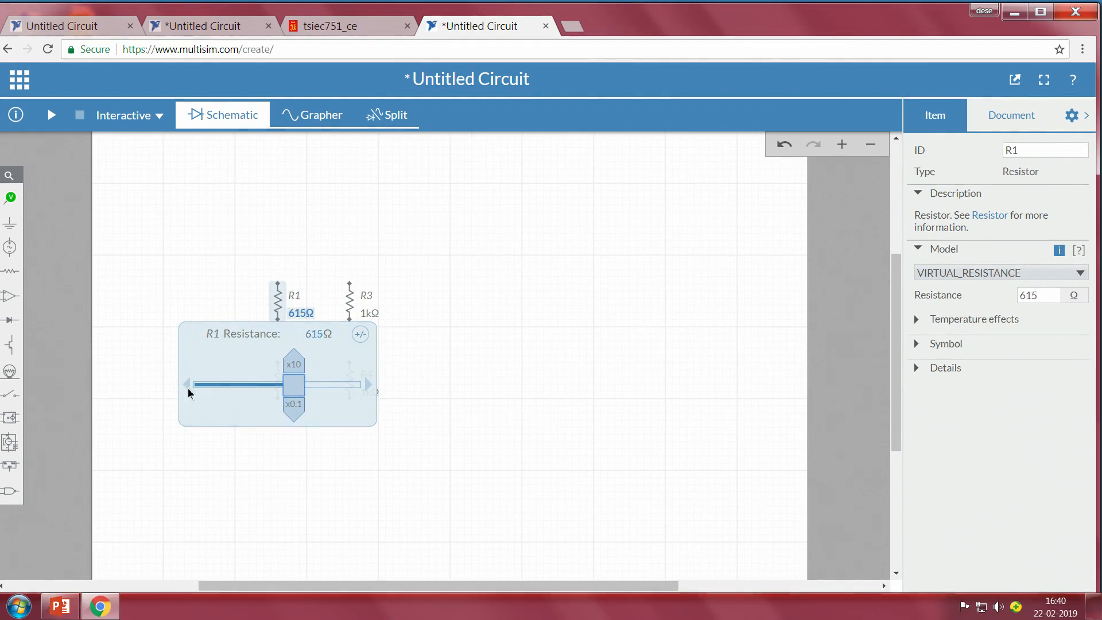
left_click(189, 389)
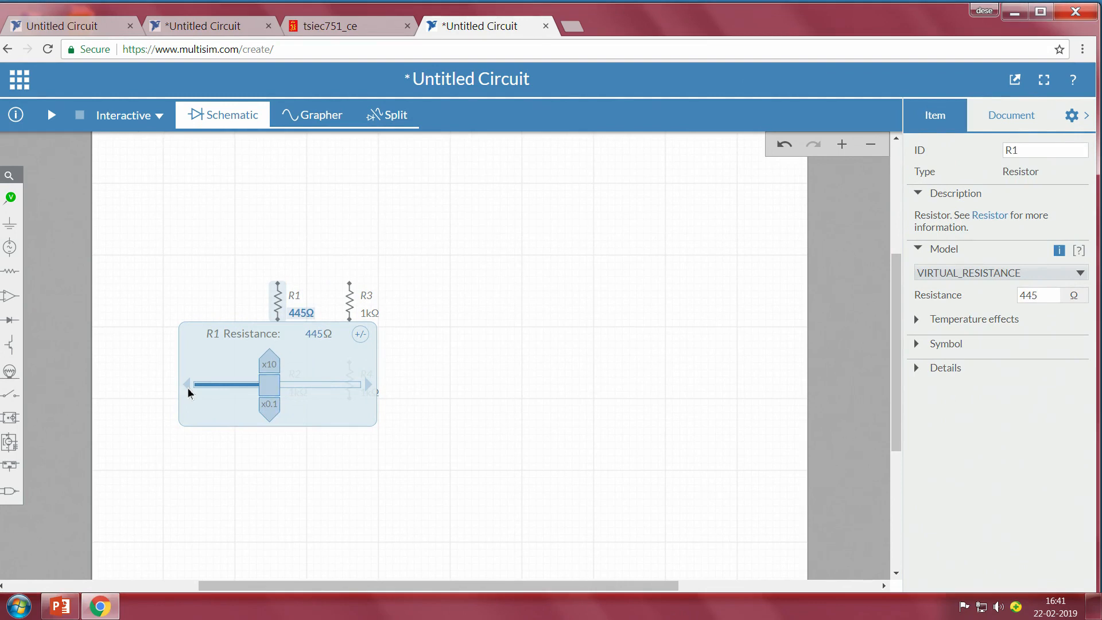
left_click(188, 390)
left_click(188, 389)
left_click(189, 390)
left_click(188, 389)
left_click(189, 389)
left_click(188, 389)
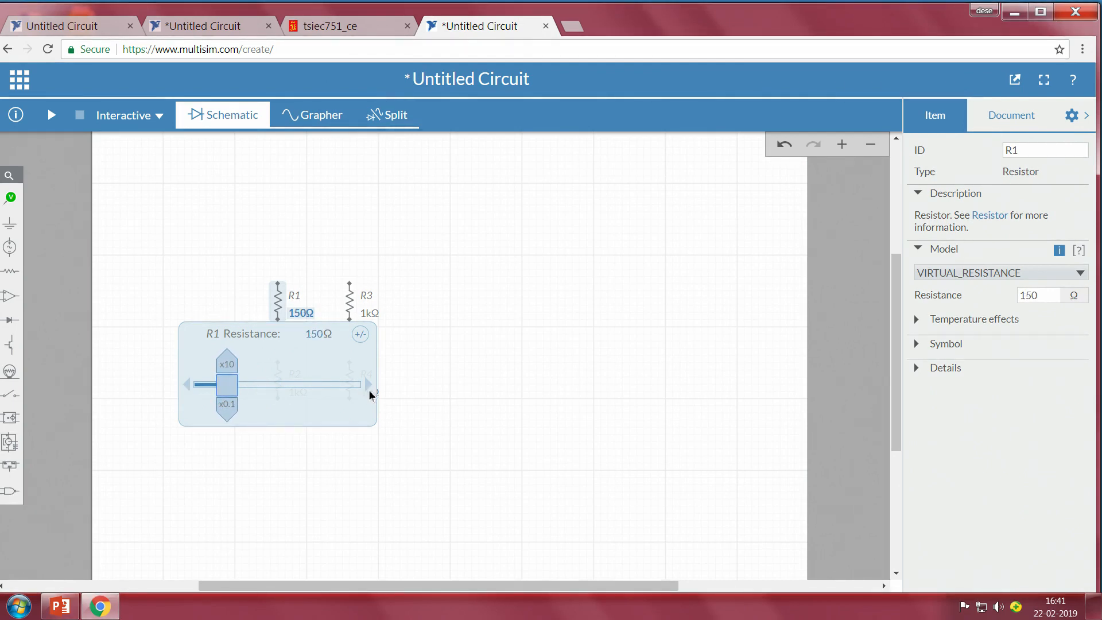
left_click(425, 347)
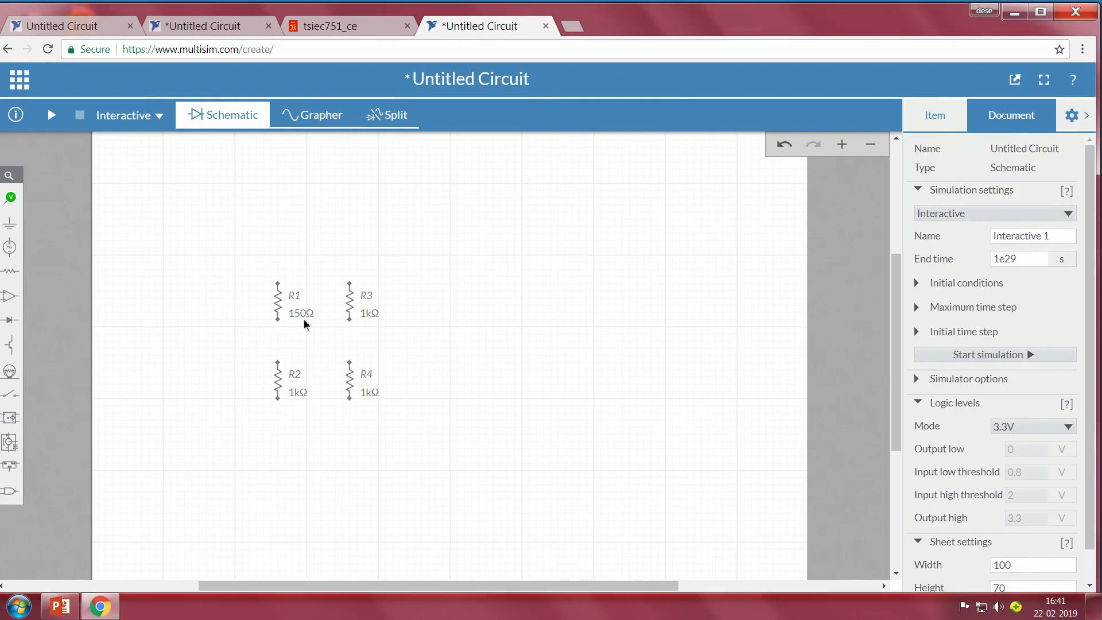
- Set the resistance of R2 to 150 Ω
left_click(297, 396)
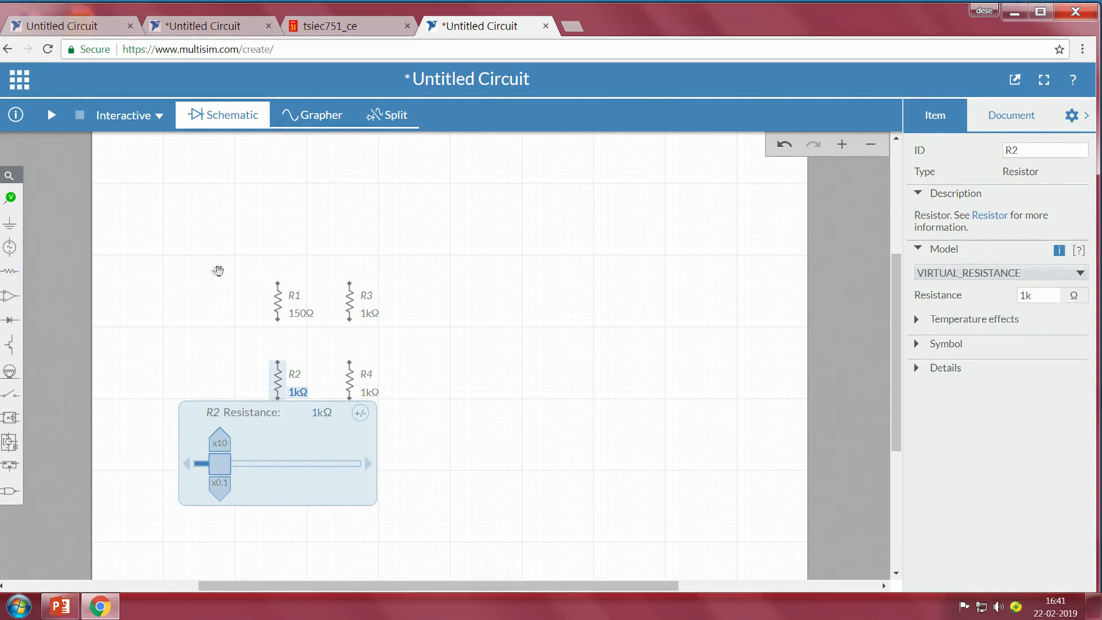
left_click(188, 465)
left_click(187, 467)
left_click(187, 466)
left_click(187, 466)
left_click(188, 466)
left_click(187, 466)
left_click(188, 466)
left_click(187, 466)
left_click(188, 467)
left_click(188, 466)
left_click(188, 466)
left_click(368, 465)
left_click(186, 464)
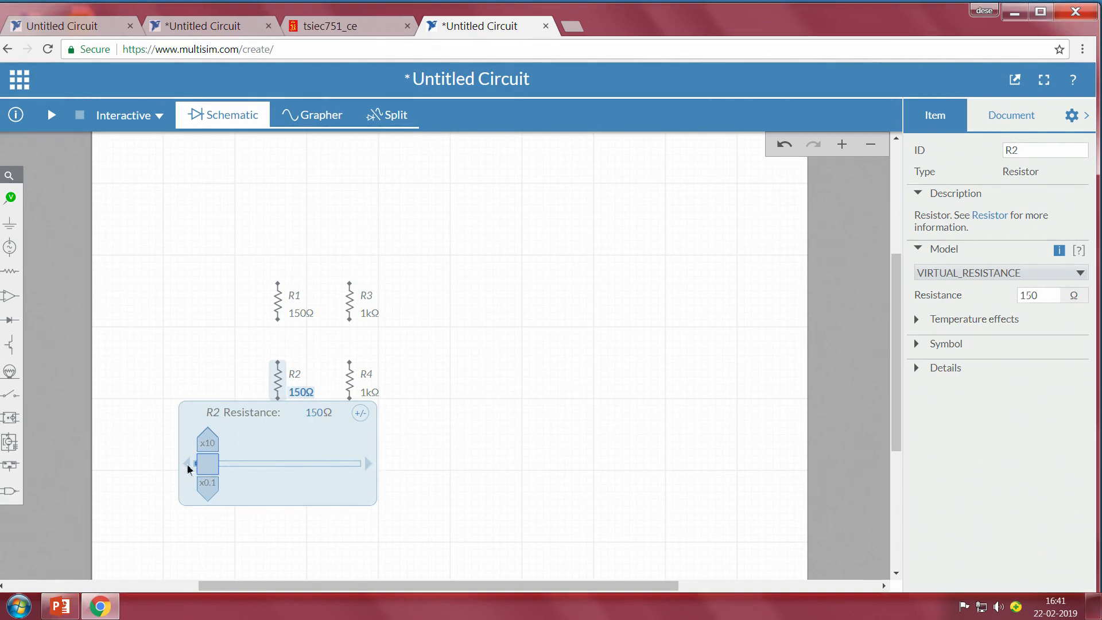
left_click(392, 314)
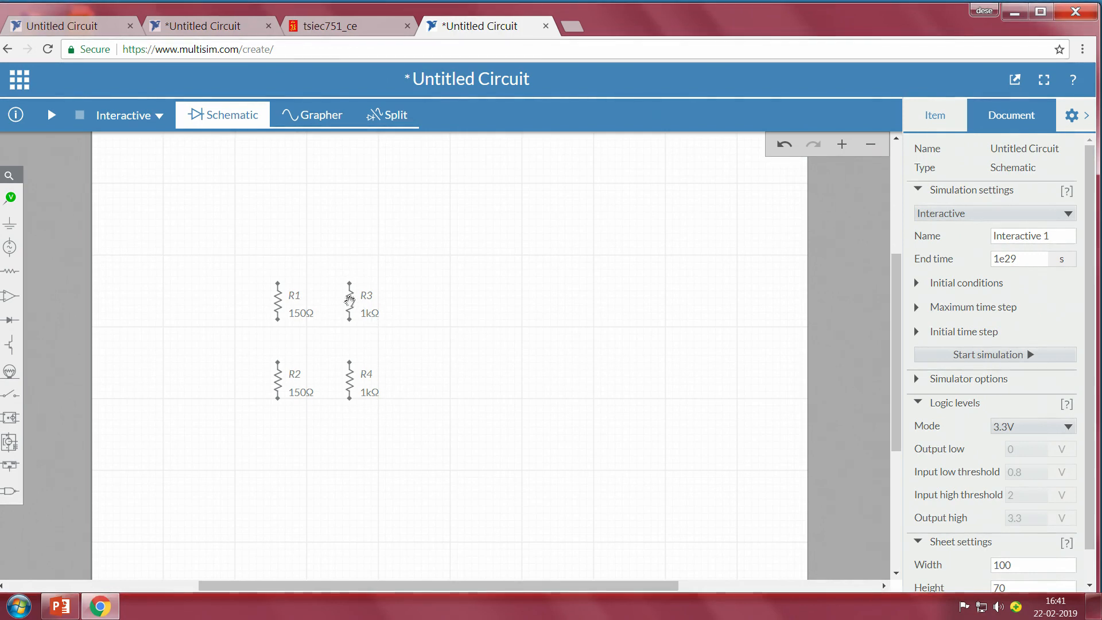
- Set the resistance of R3 to 10.0 kΩ
left_click(350, 295)
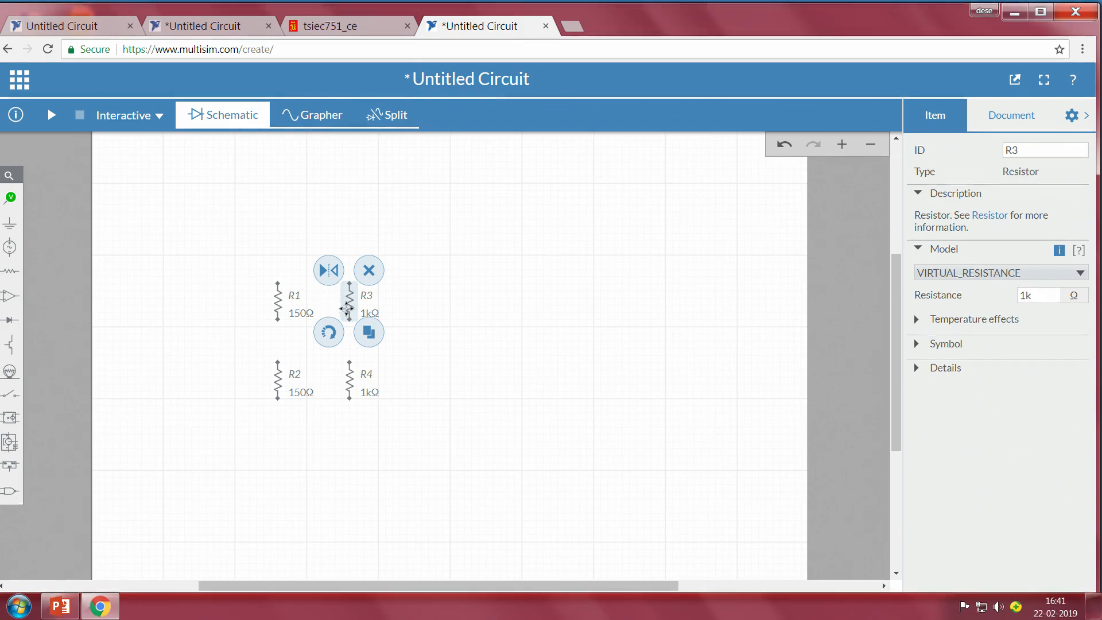
left_click(372, 312)
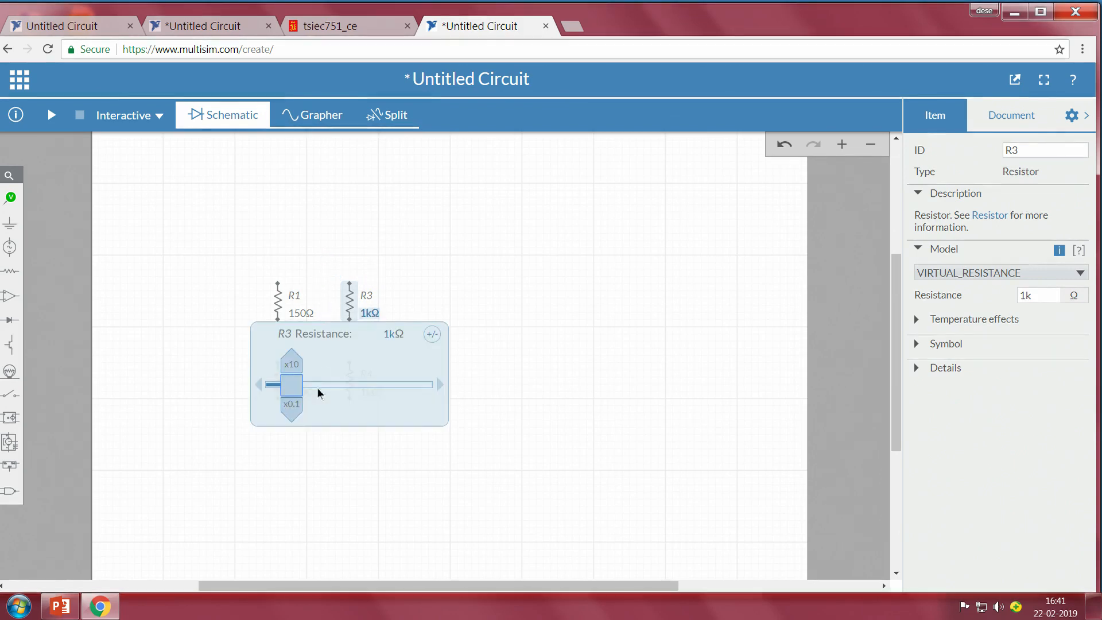
left_click_drag(441, 386, 441, 390)
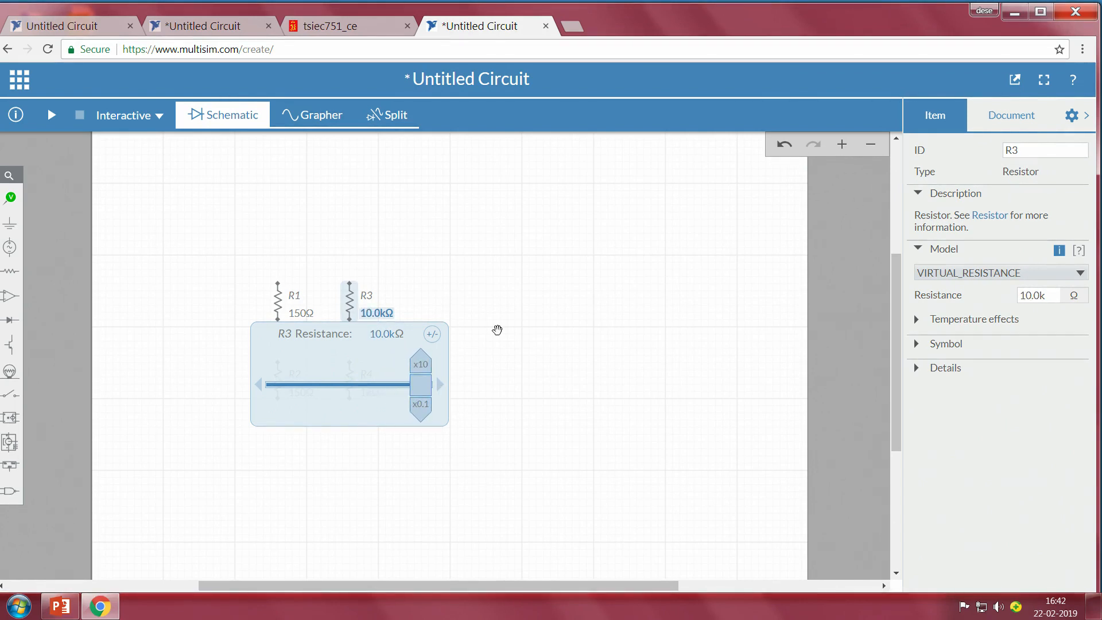
left_click(357, 337)
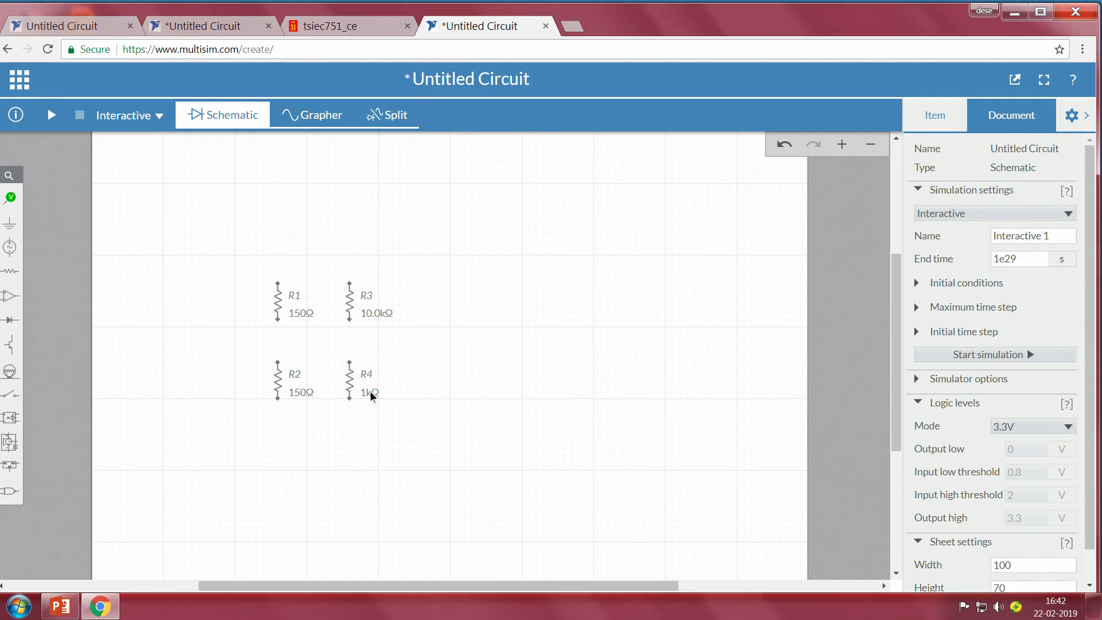
- Set the resistance of R4 to 10.0 kΩ
left_click(351, 386)
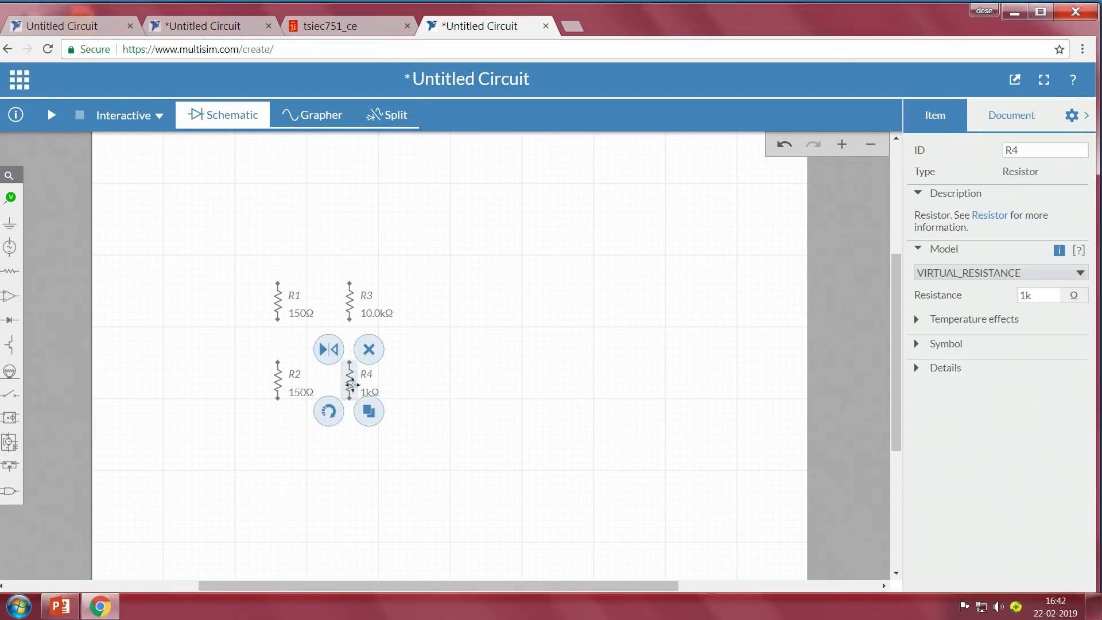
left_click(370, 391)
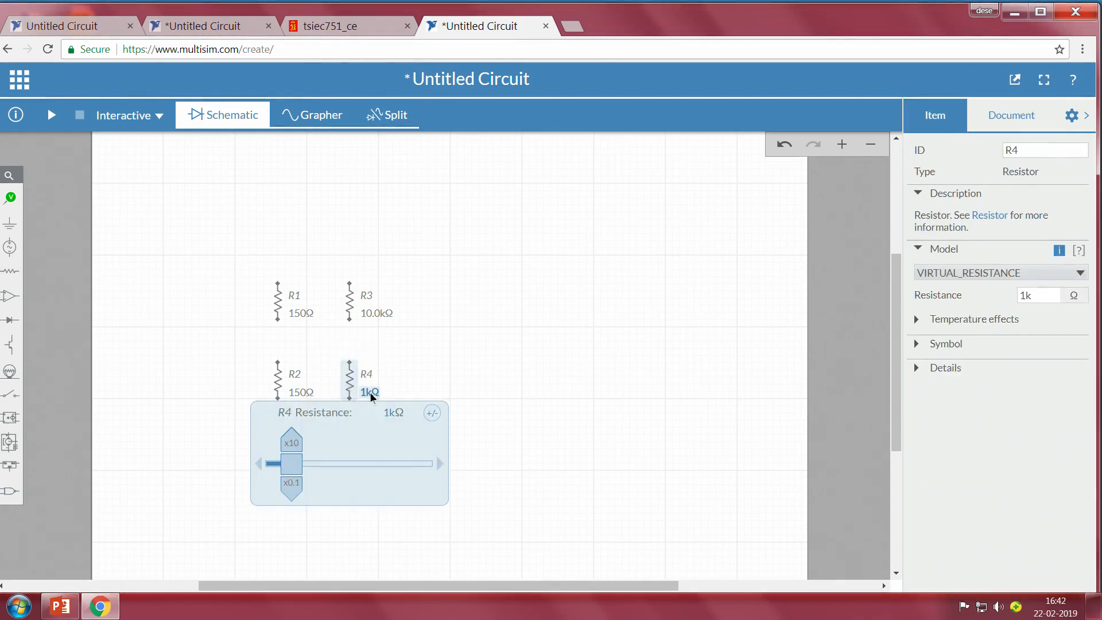
left_click_drag(442, 469, 442, 469)
left_click(487, 455)
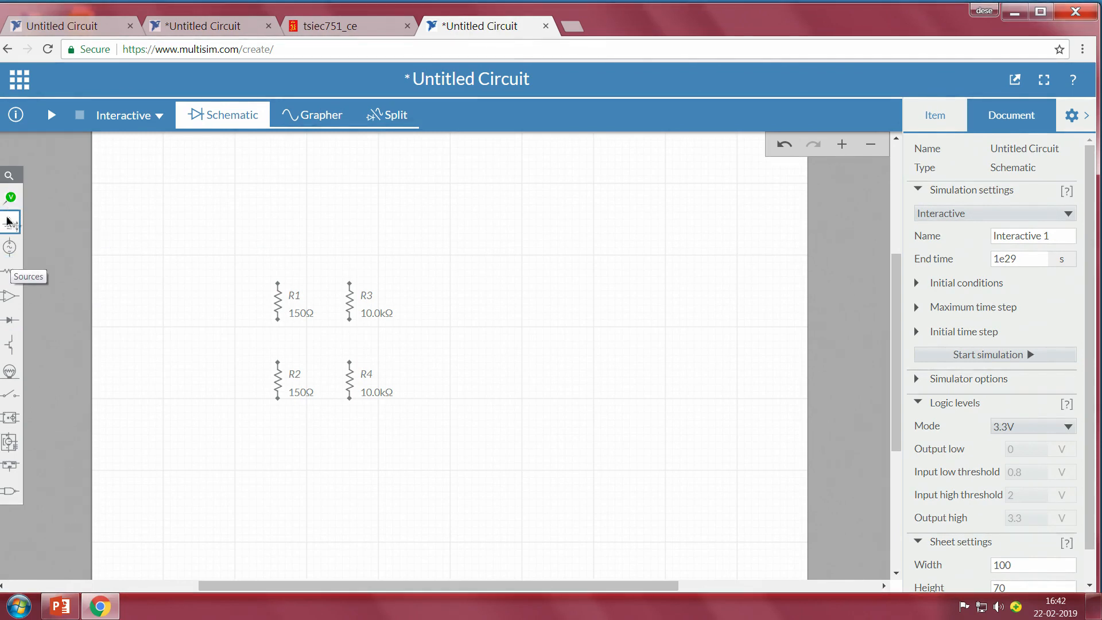
- Place a DC Voltage source on the schematic above the four resistors, centred between the two columns
left_click(11, 248)
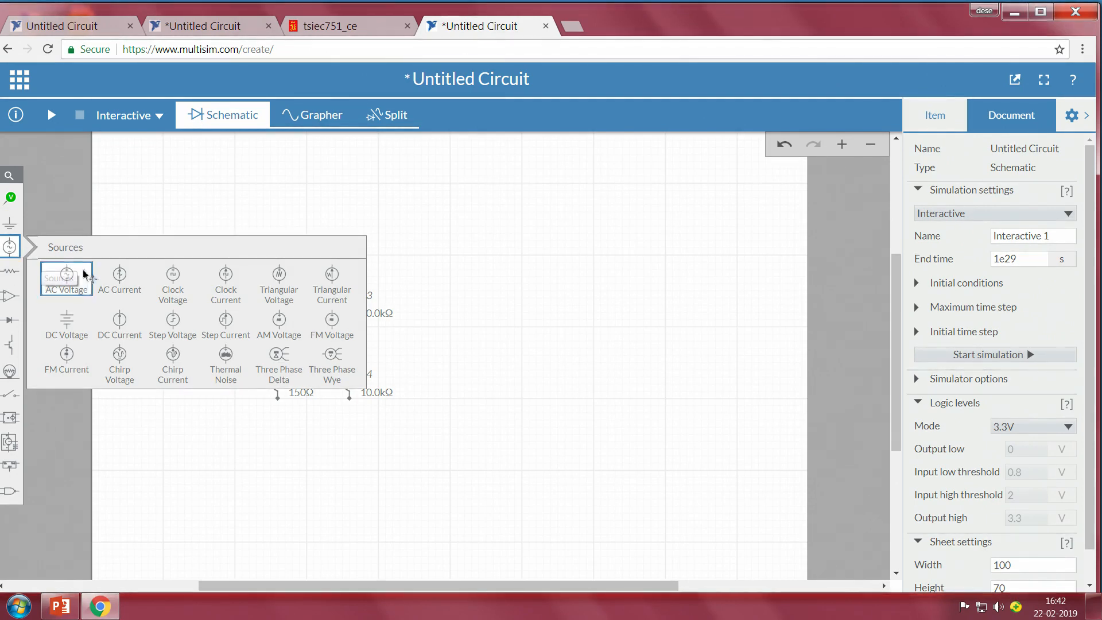
left_click(66, 321)
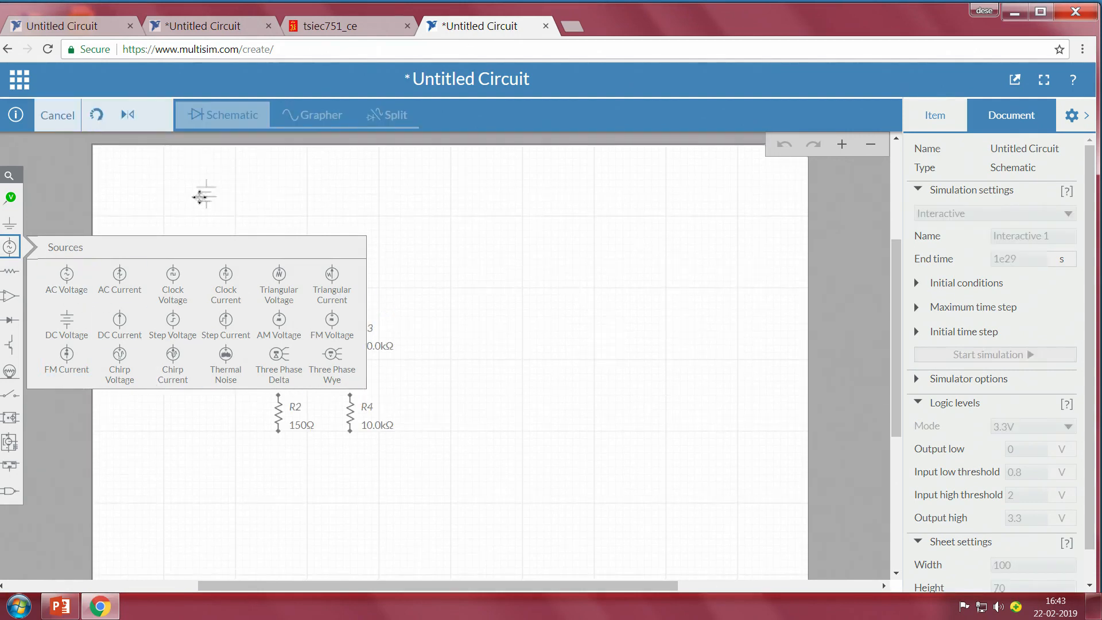
left_click(71, 323)
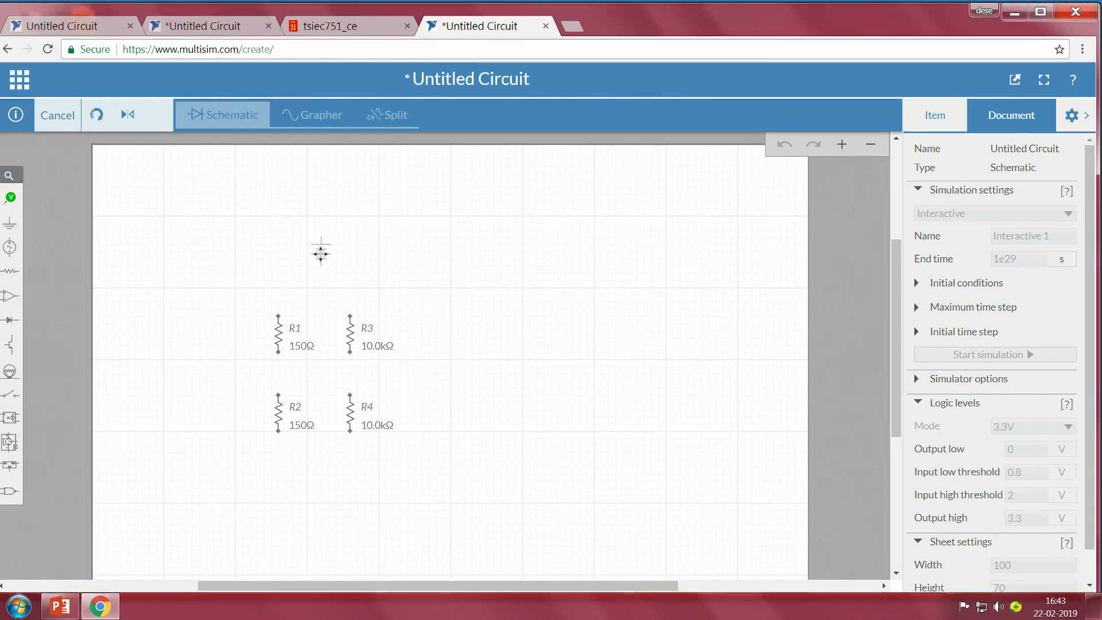
left_click(321, 252)
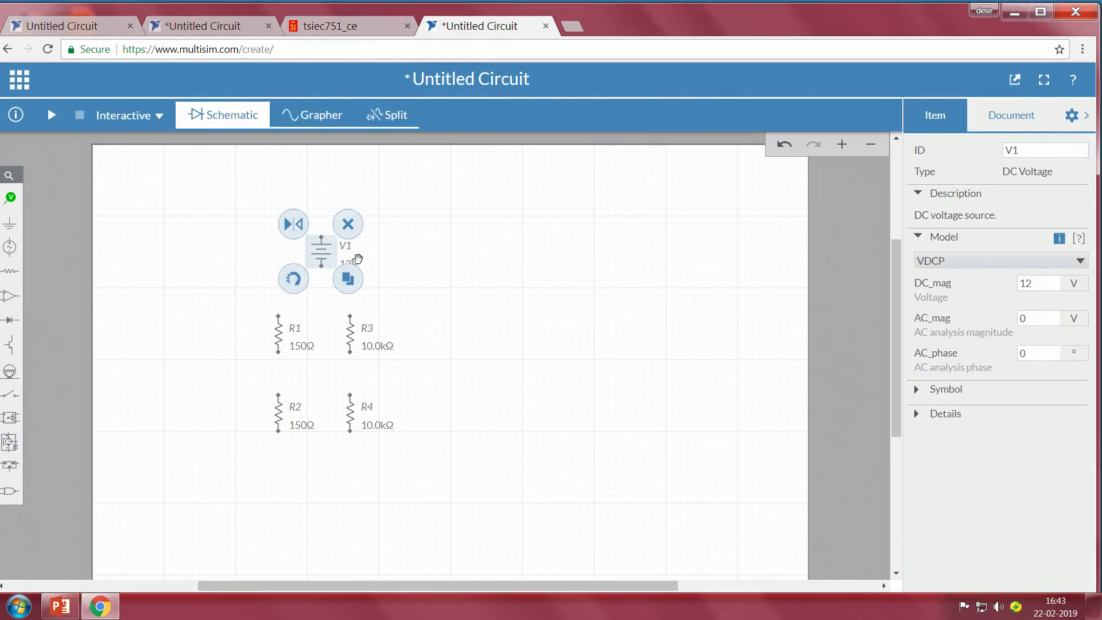
- Set the voltage of the DC source V1 to 10.0 V
left_click(356, 265)
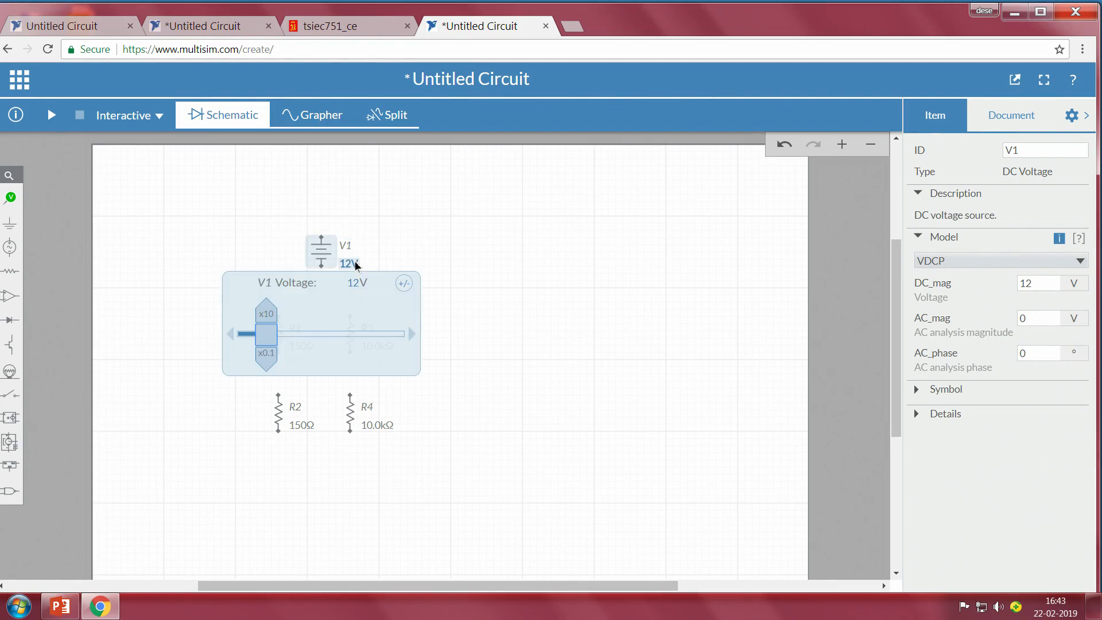
left_click(233, 338)
left_click(233, 339)
left_click(234, 339)
left_click(233, 338)
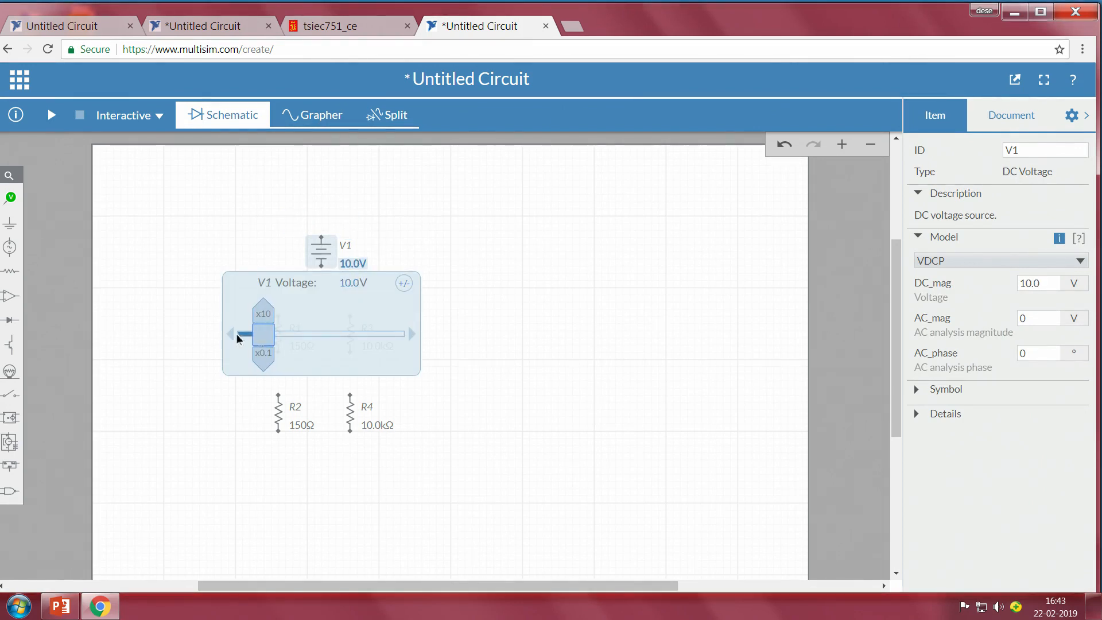
left_click(451, 235)
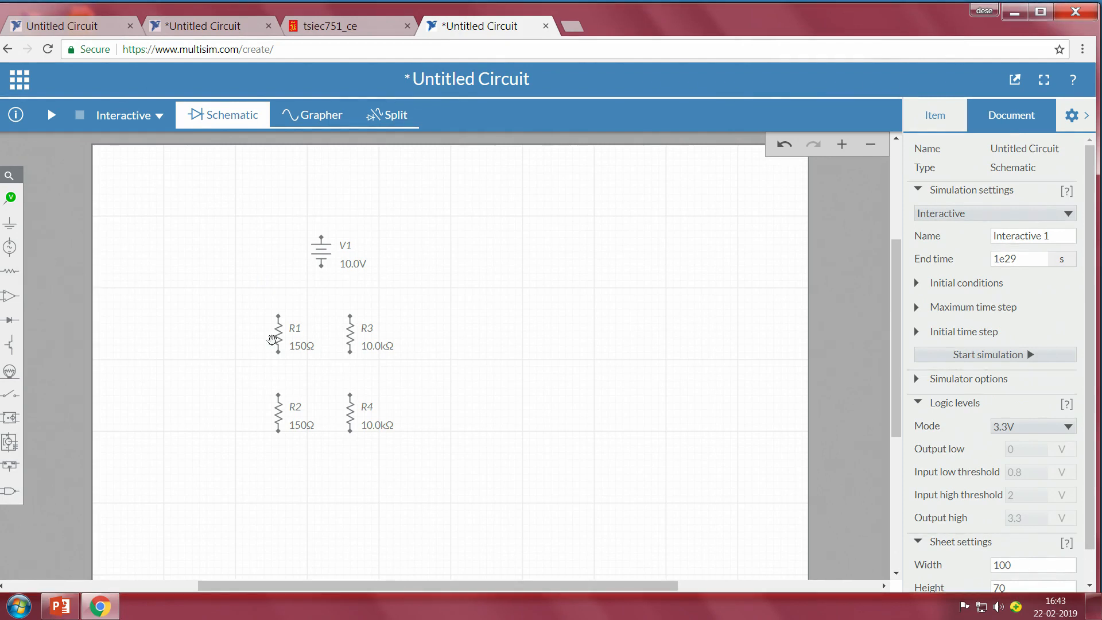
- Wire the lower terminal of R1 to the upper terminal of R2
left_click(279, 353)
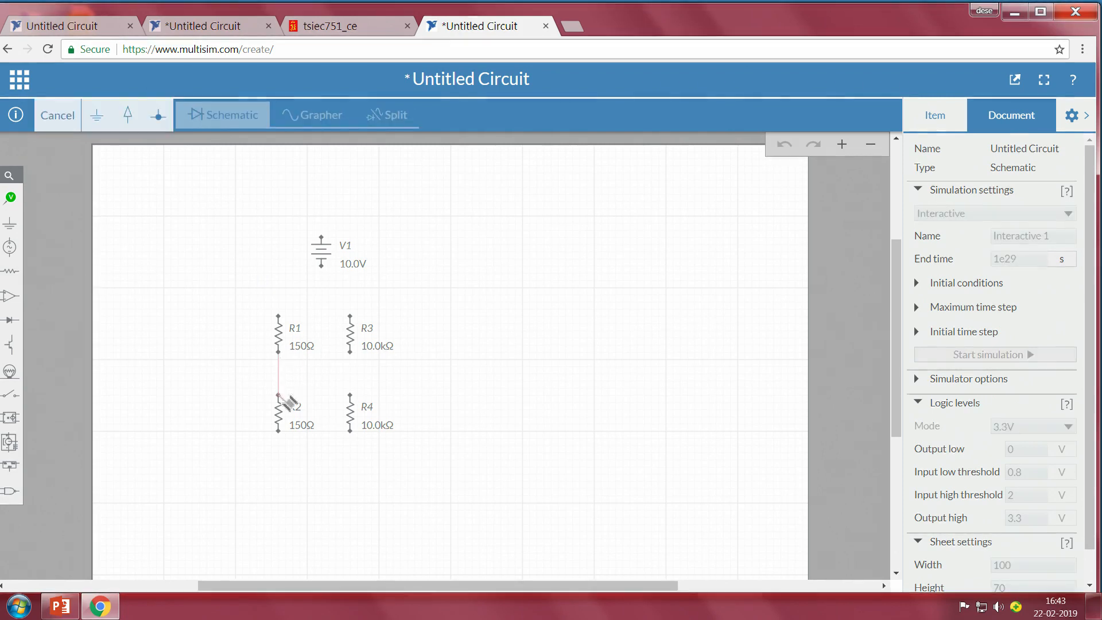
left_click(279, 396)
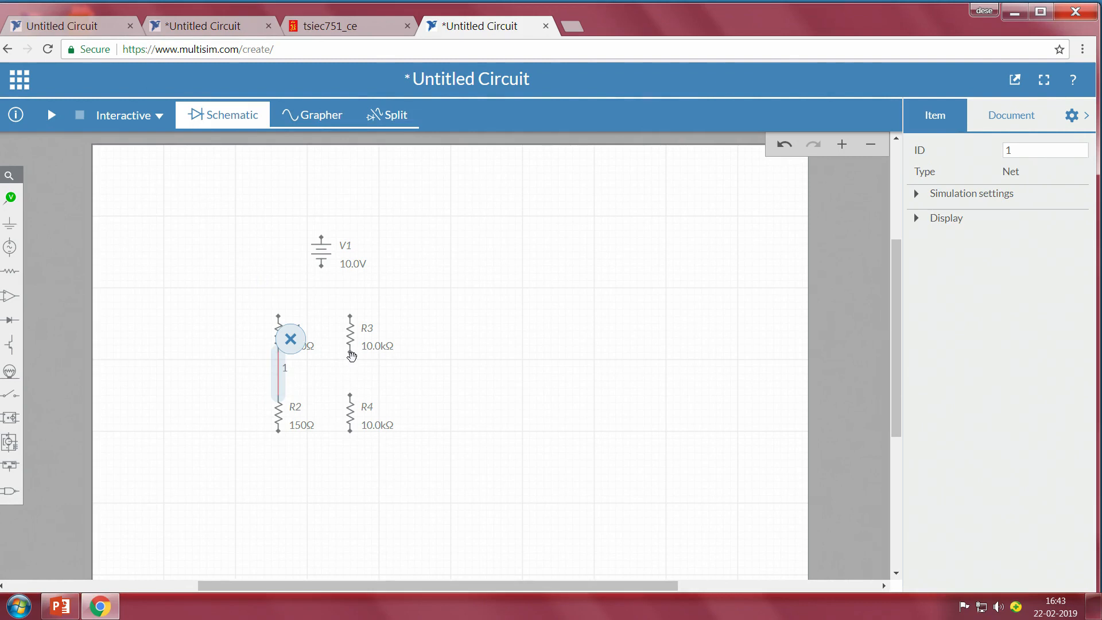
- Wire R3's lower terminal to R4's upper terminal, and connect the two resistor columns together at their upper and lower ends
left_click(352, 357)
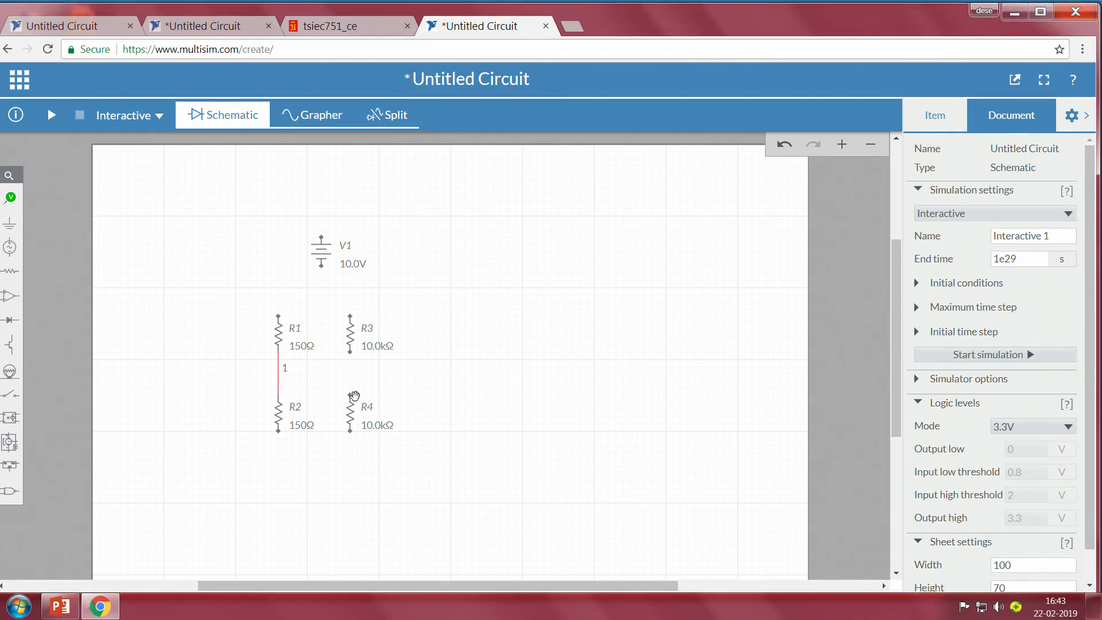
left_click(350, 397)
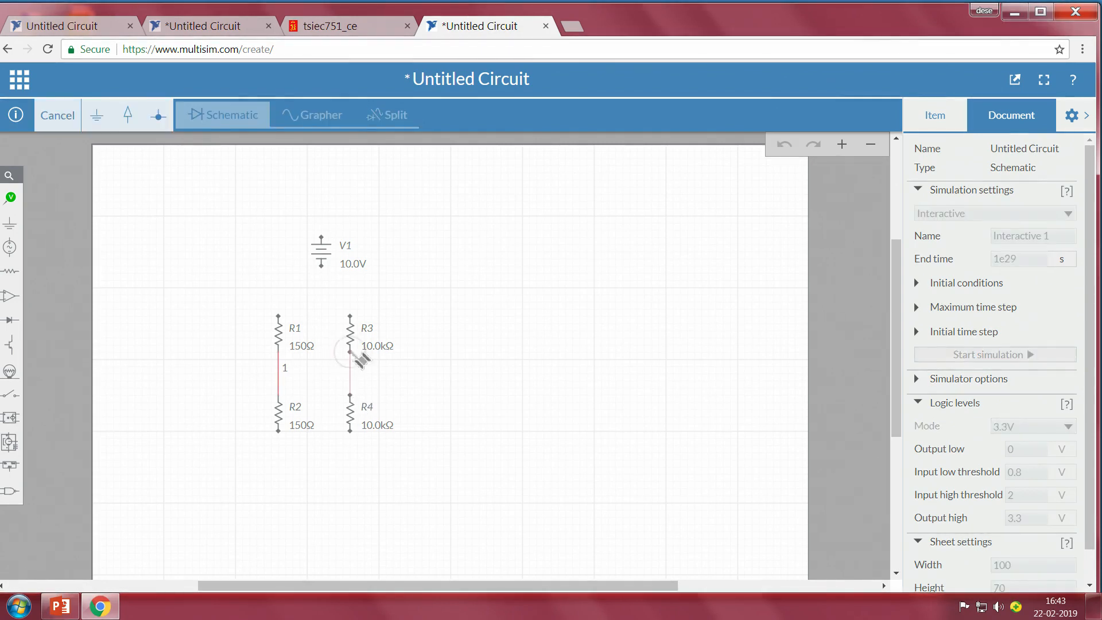
left_click(352, 352)
key("Escape")
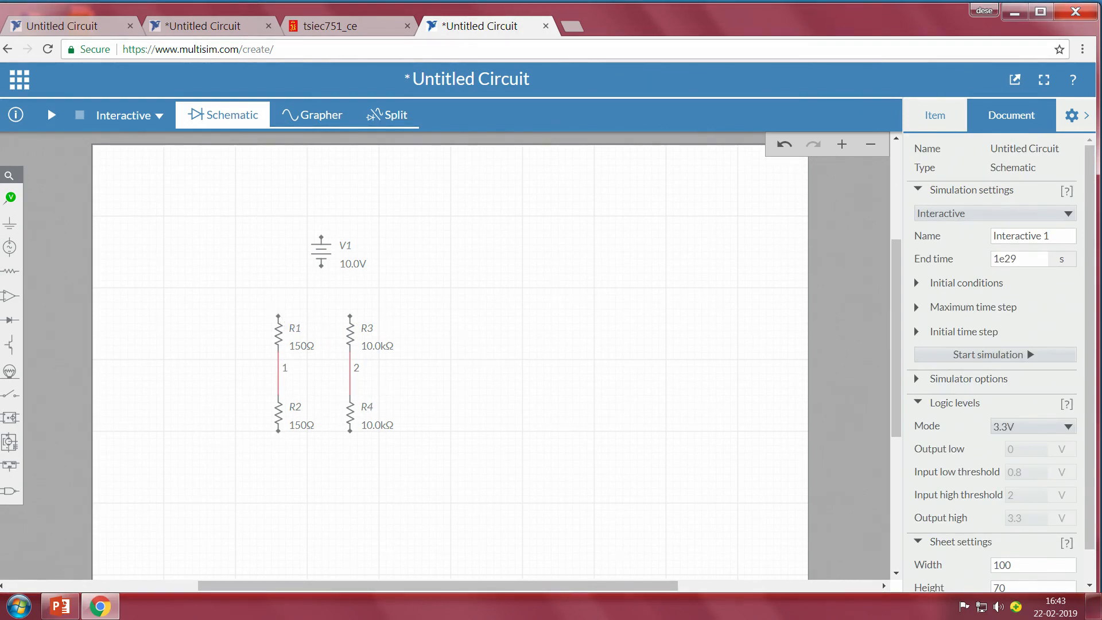
left_click_drag(278, 315, 353, 323)
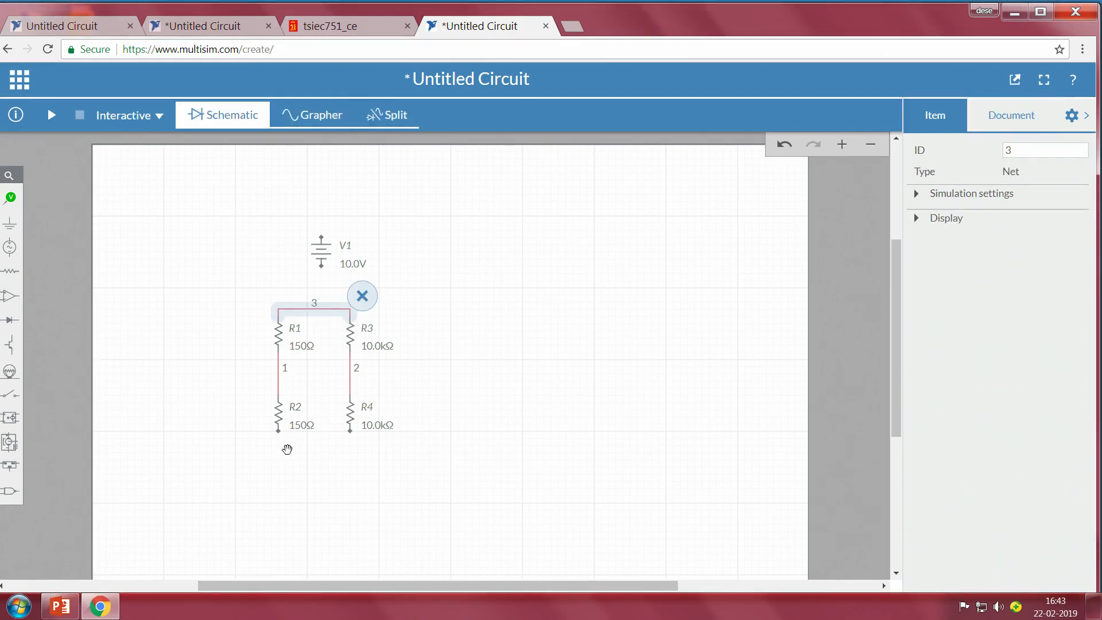
- Place a 5 Terminal Opamp on the schematic beside the R3–R4 column, level with the wire between those resistors
left_click(9, 295)
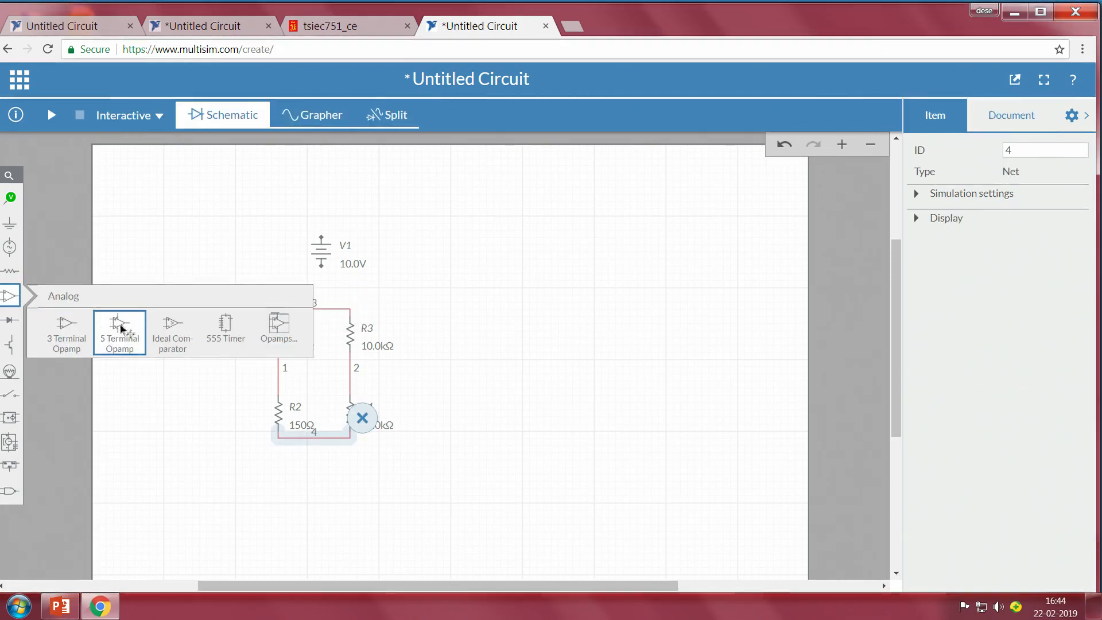
left_click(115, 325)
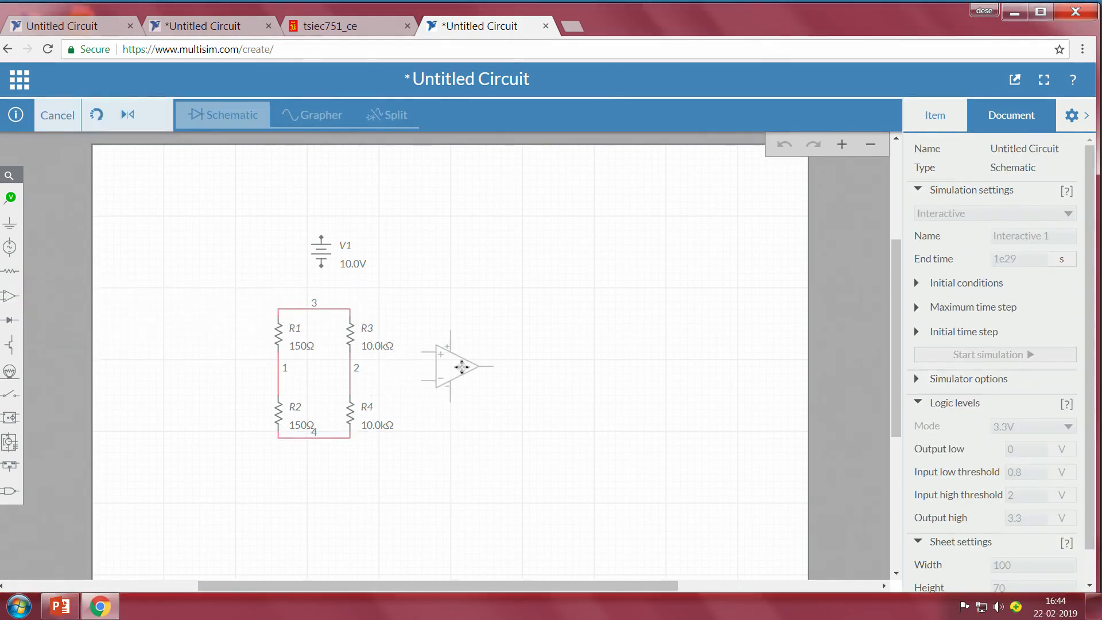
left_click(471, 361)
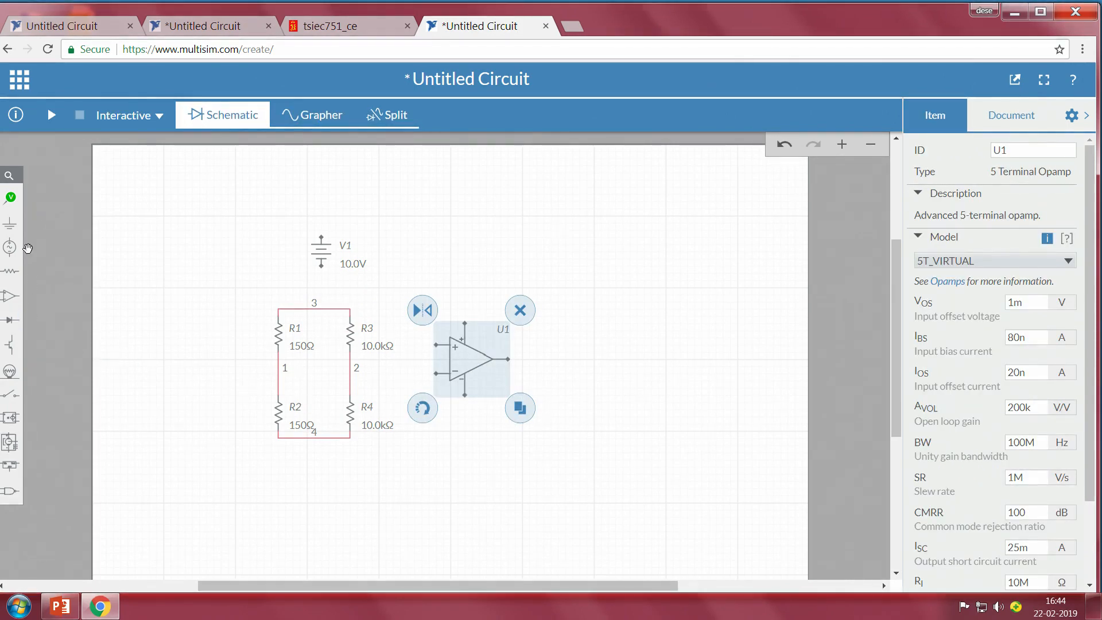
- Wire the opamp's non-inverting input to the R3–R4 junction and its inverting input to the R1–R2 junction
left_click(436, 346)
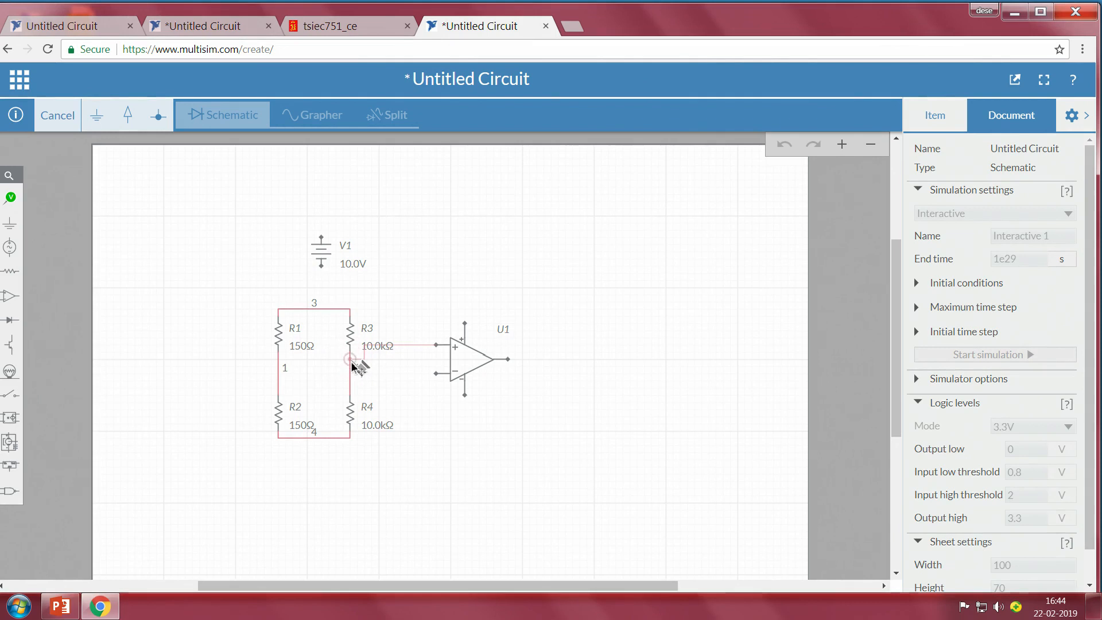
left_click(352, 365)
left_click(437, 374)
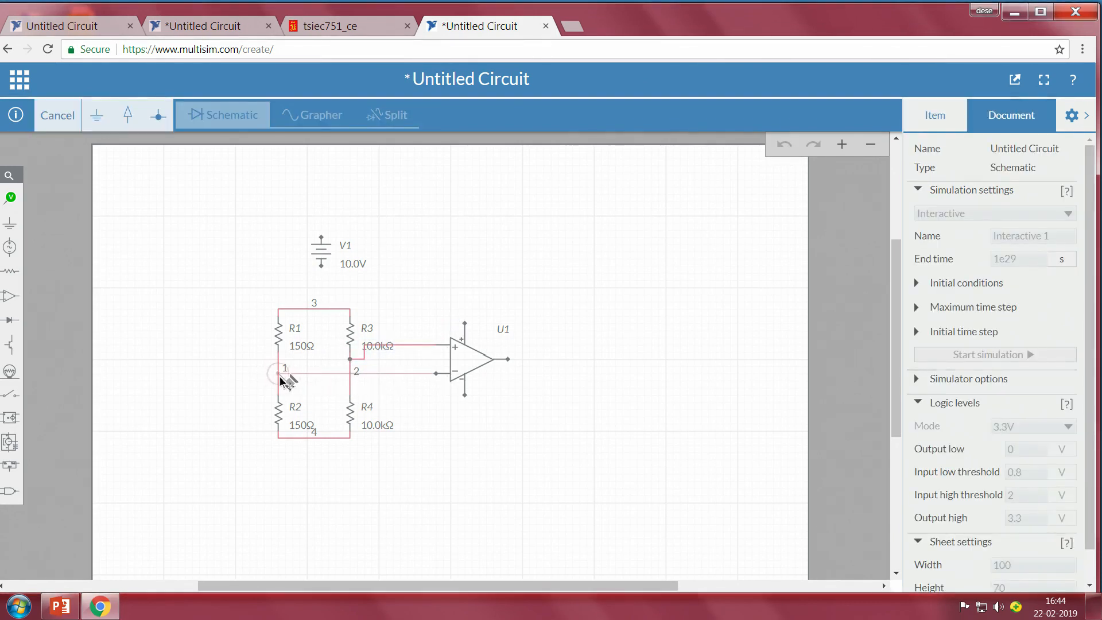
left_click(280, 377)
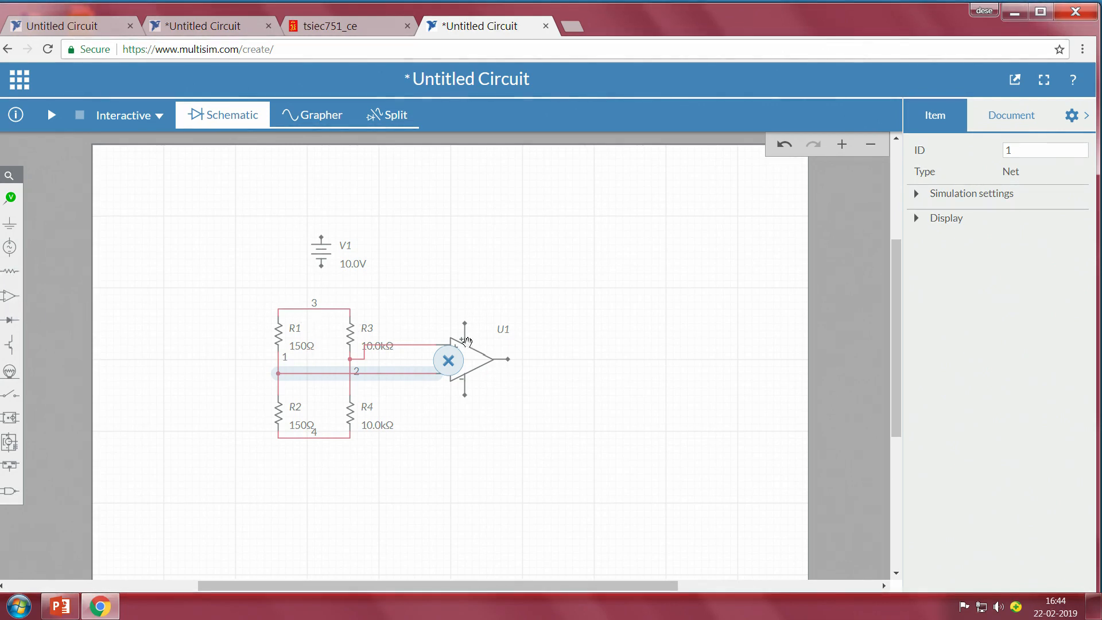
- Add a DC Voltage source, rotated 180°, above the opamp and wire its lower terminal to the positive supply pin
left_click(10, 248)
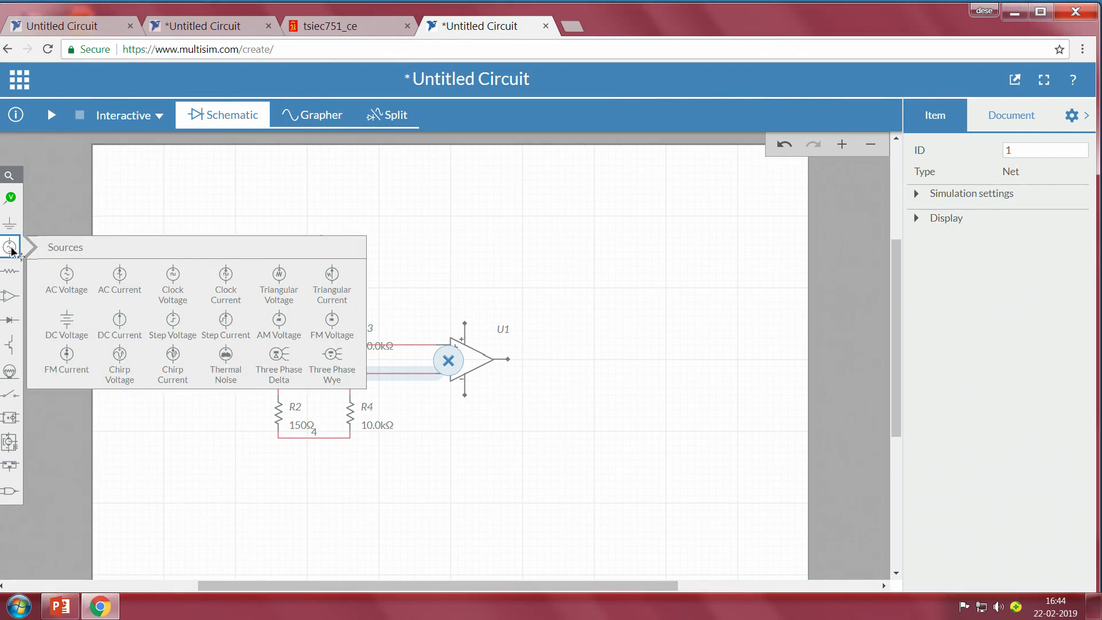
left_click(66, 322)
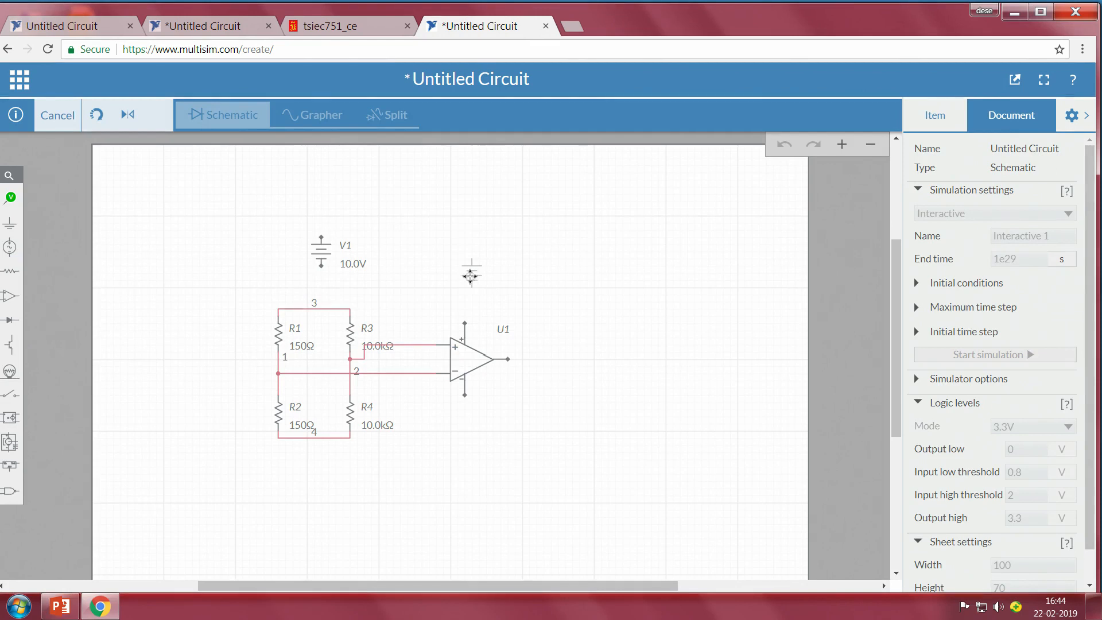
left_click(470, 277)
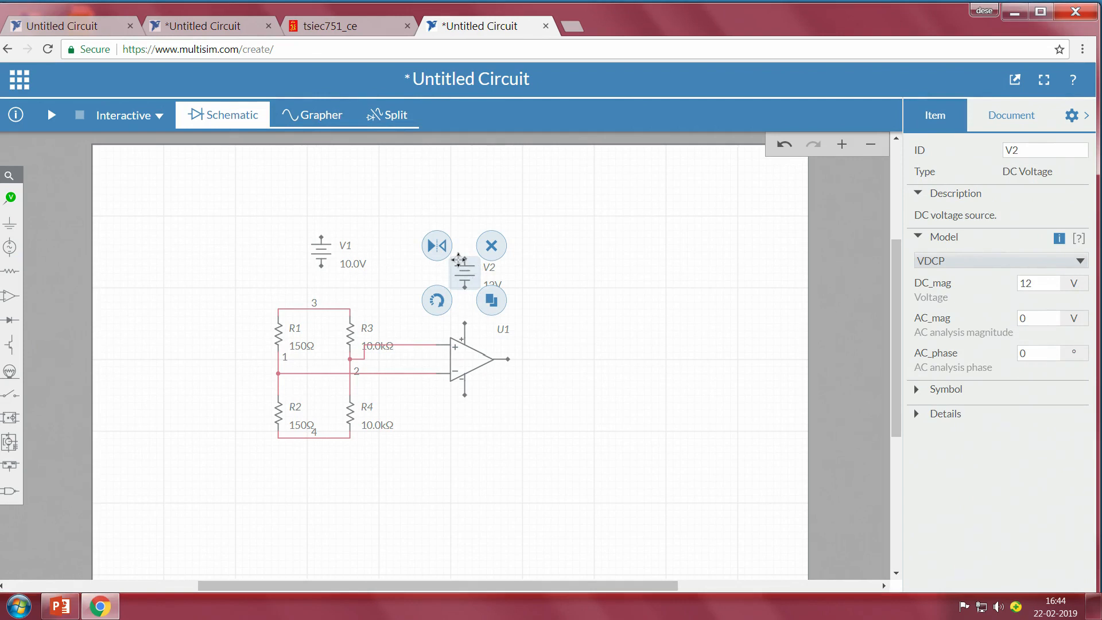
left_click(437, 301)
left_click(438, 301)
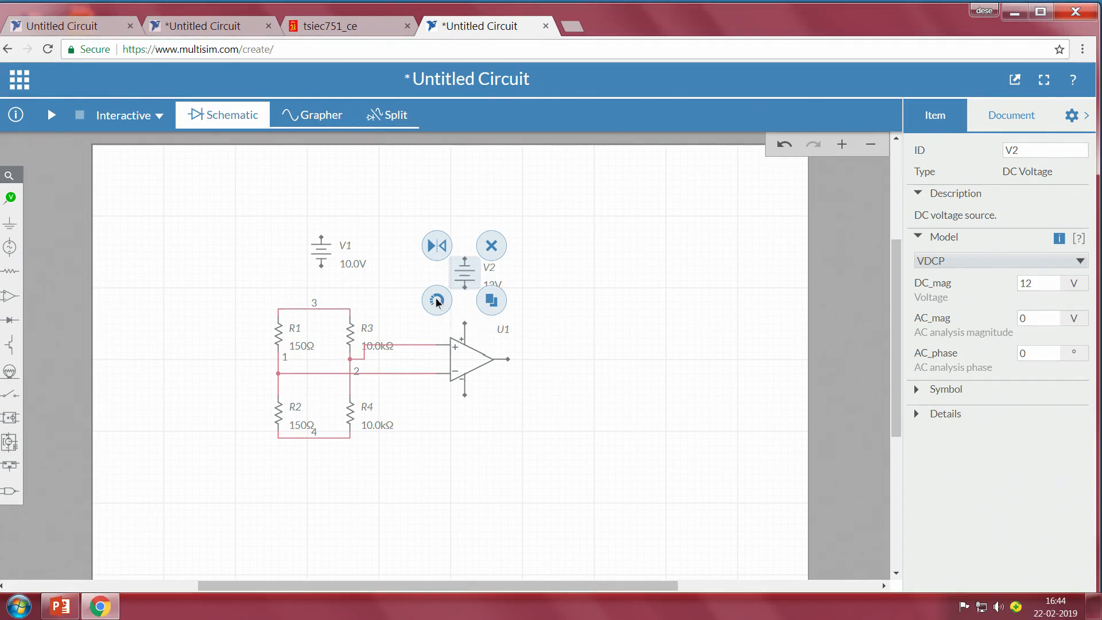
left_click(466, 325)
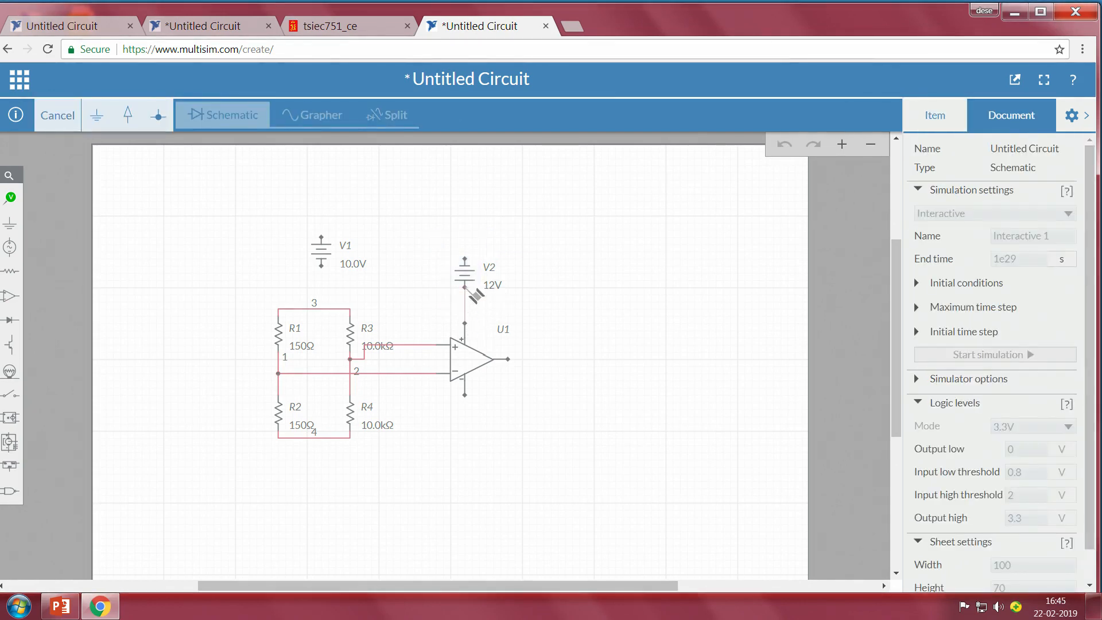
left_click(468, 289)
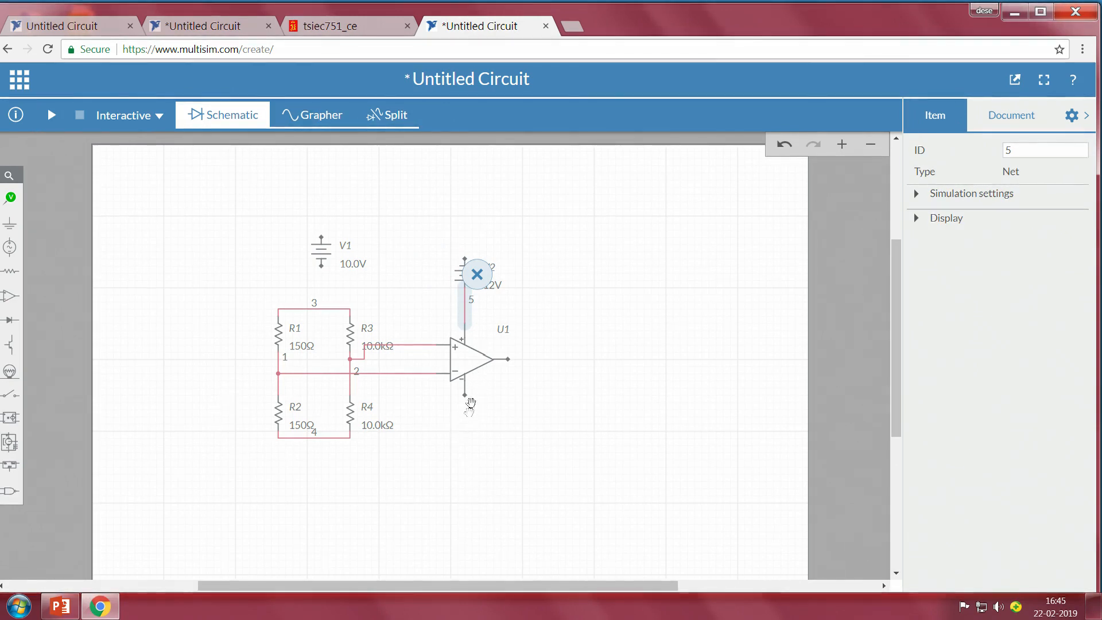
- Add a DC Voltage source, rotated 180°, below the opamp and wire its upper terminal to the negative supply pin
left_click(14, 252)
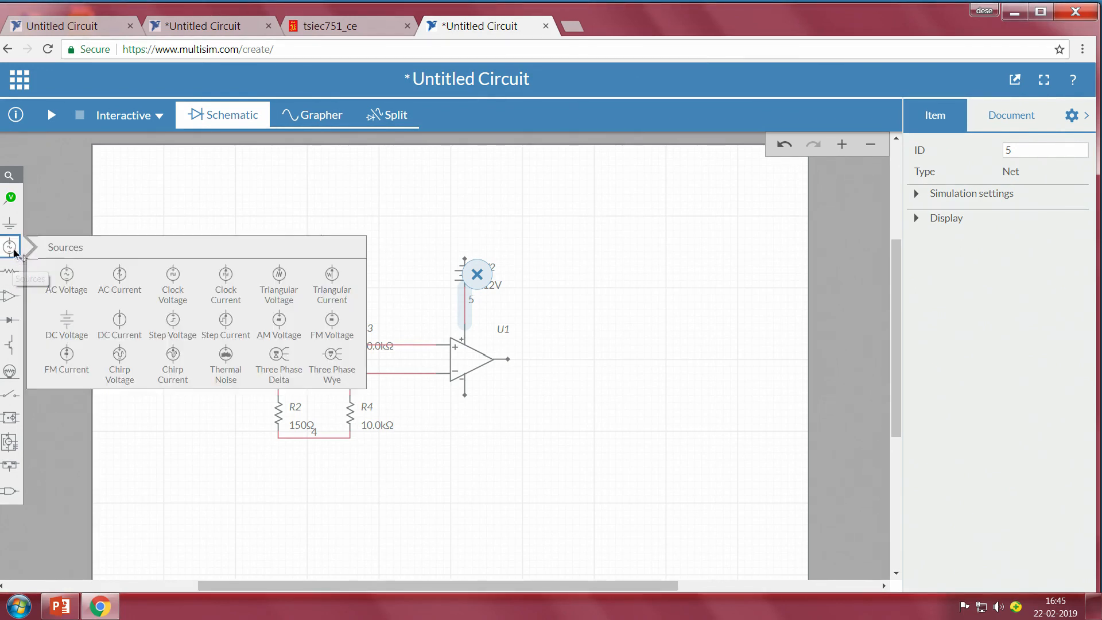
left_click(67, 325)
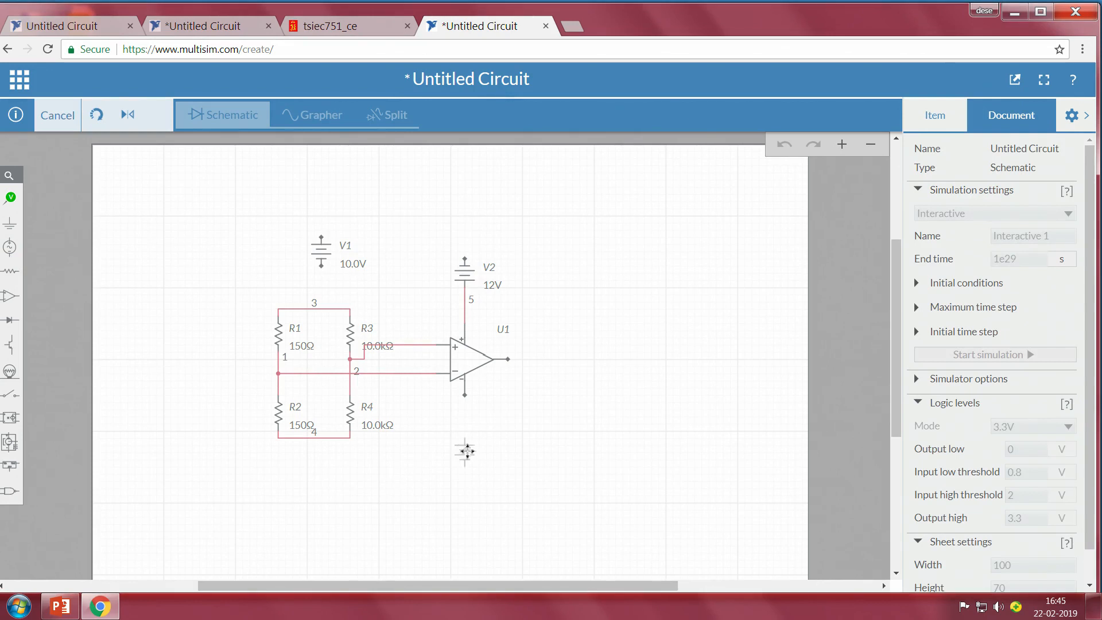
left_click(466, 451)
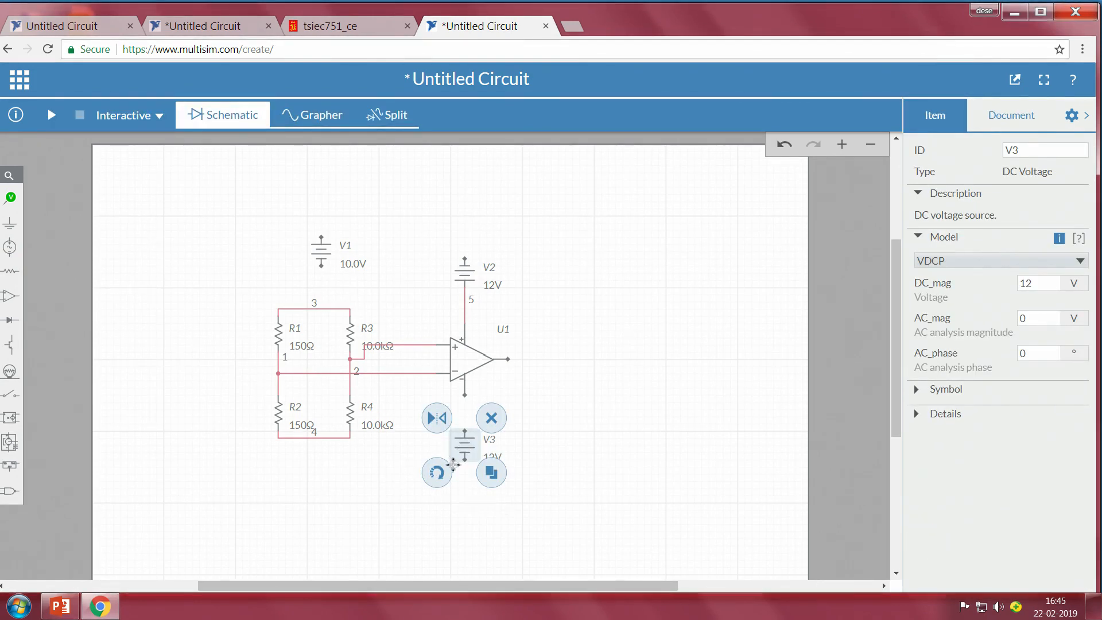
left_click(439, 474)
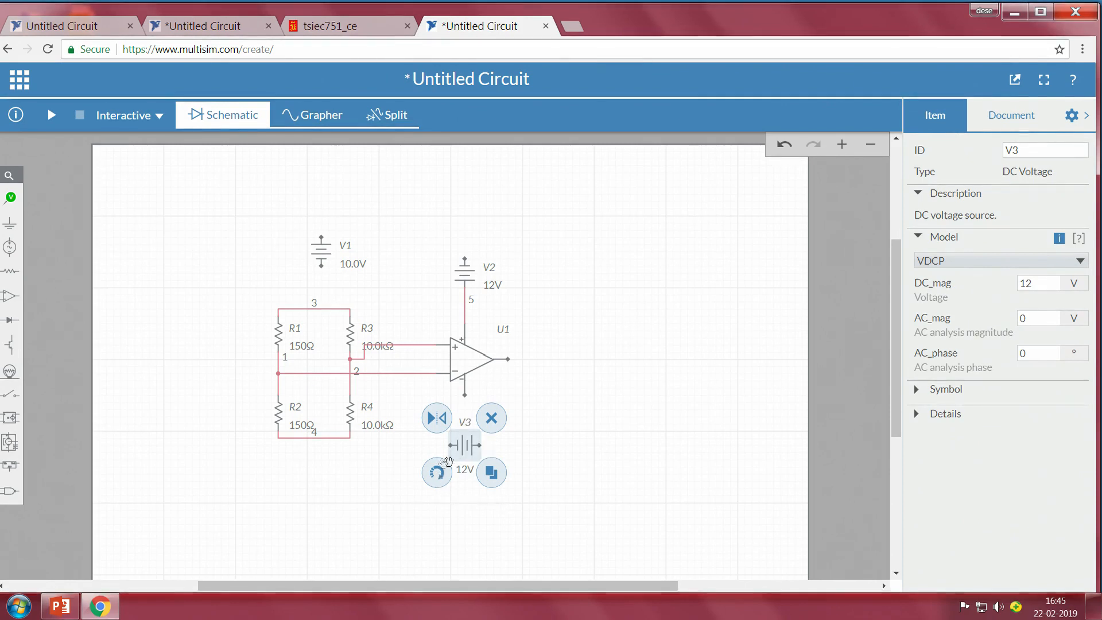
left_click(446, 464)
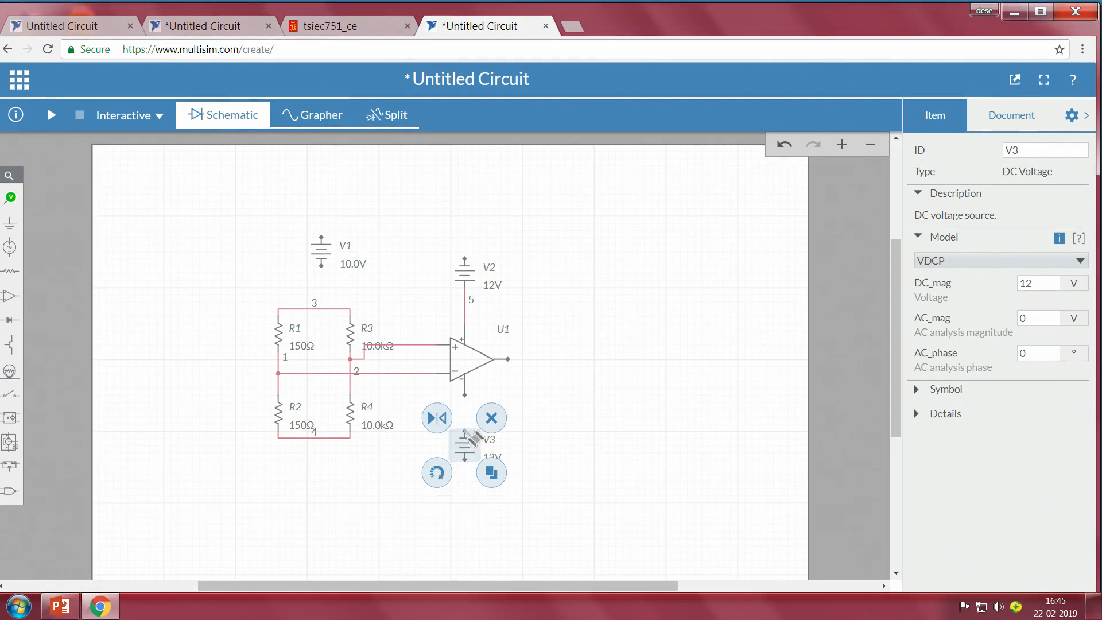
left_click(465, 430)
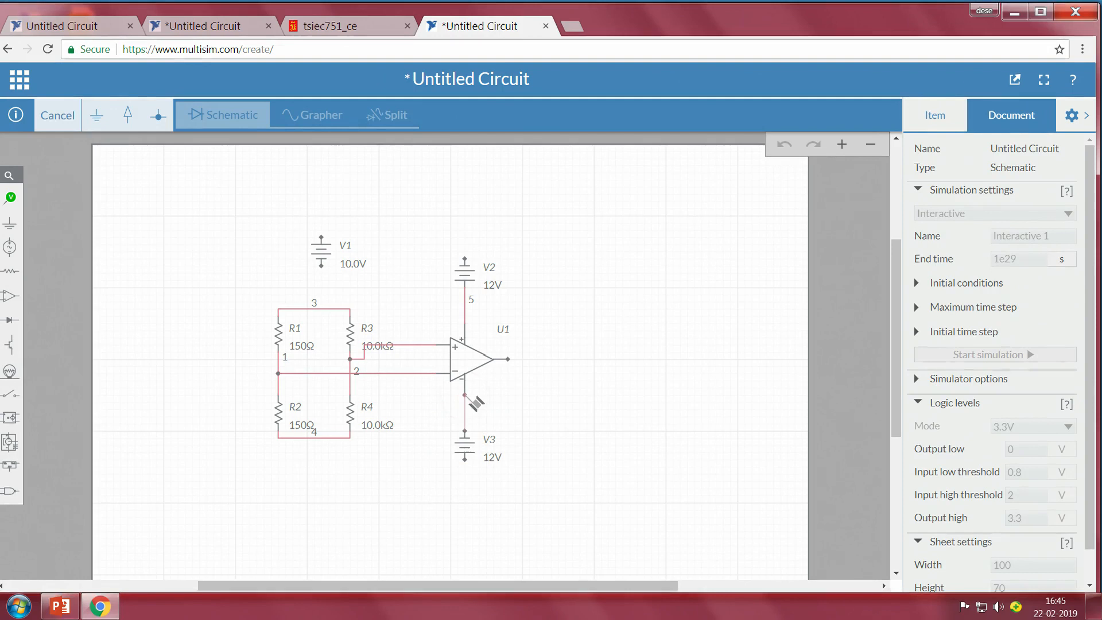
left_click(466, 396)
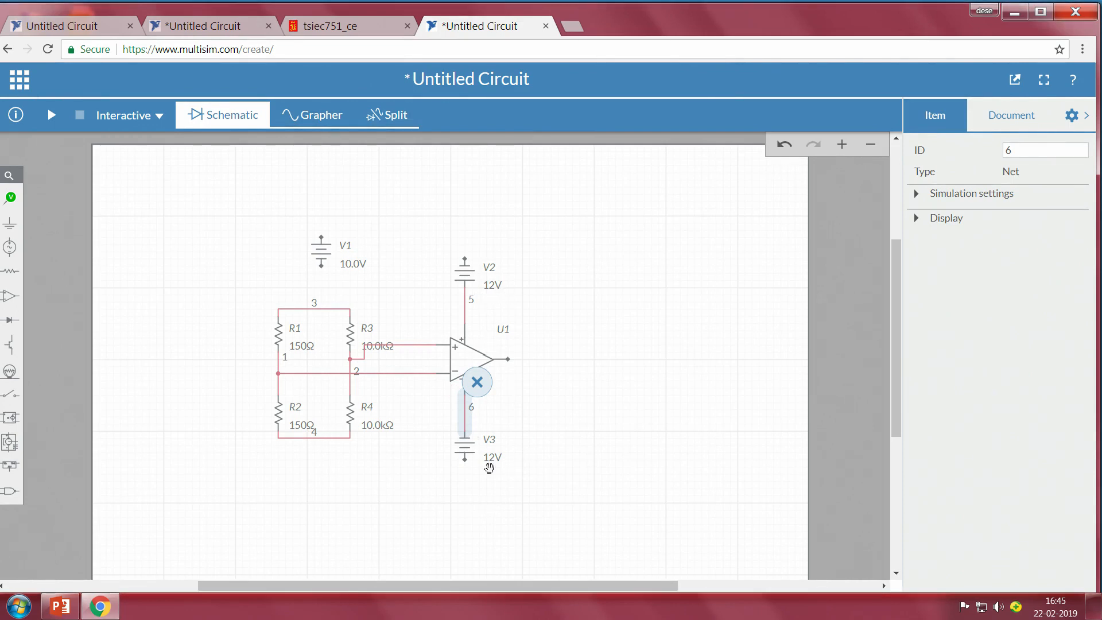
left_click(475, 493)
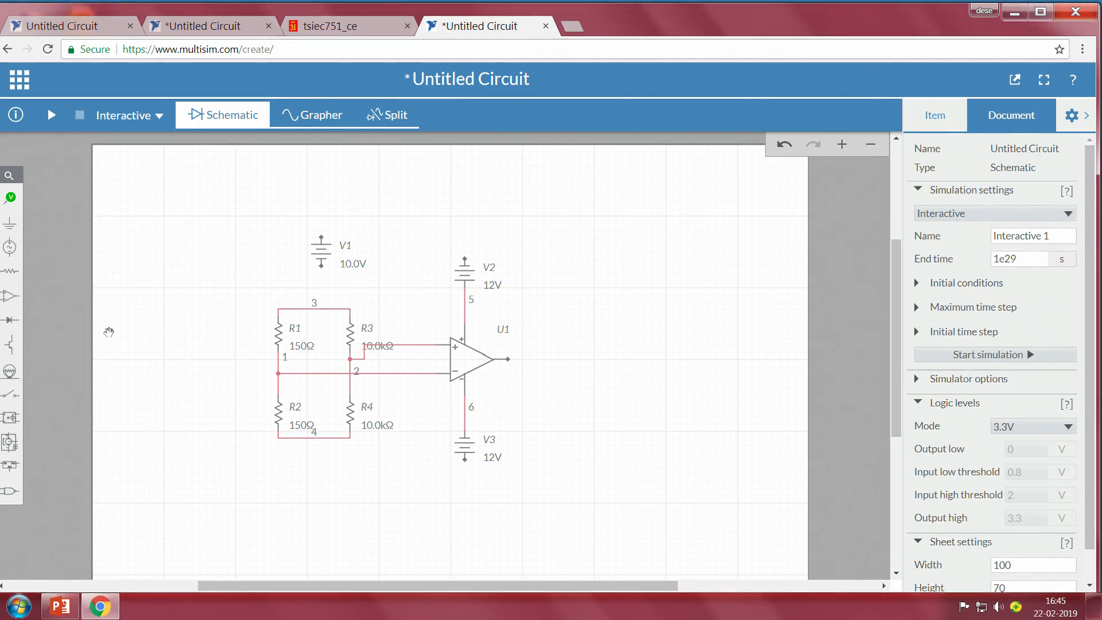
- Place a horizontal resistor next to the opamp's output terminal
left_click(9, 278)
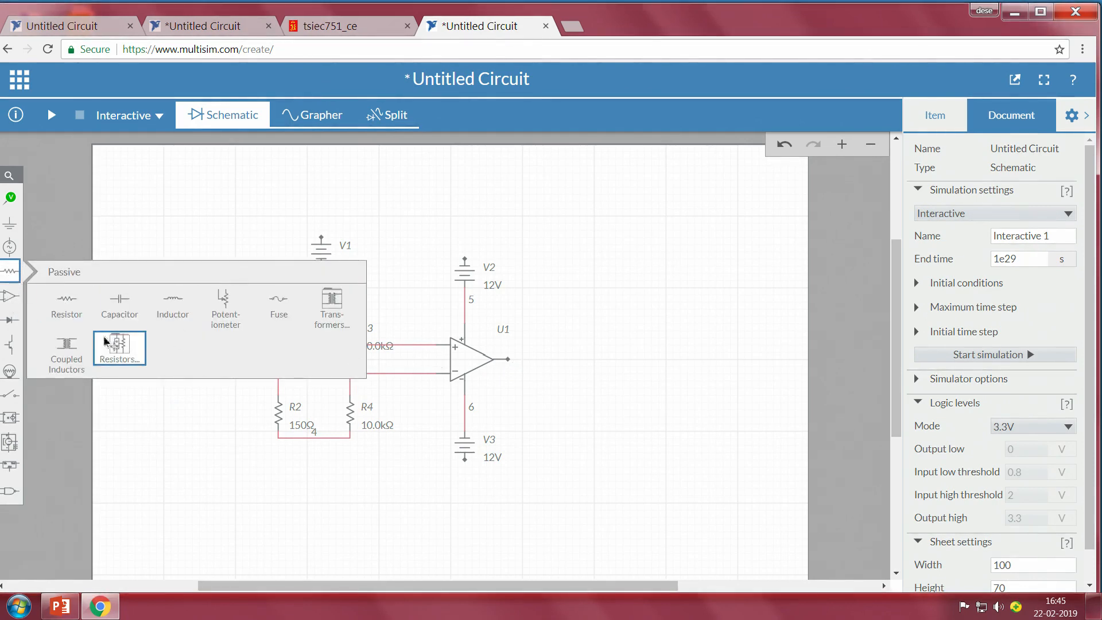
left_click(67, 303)
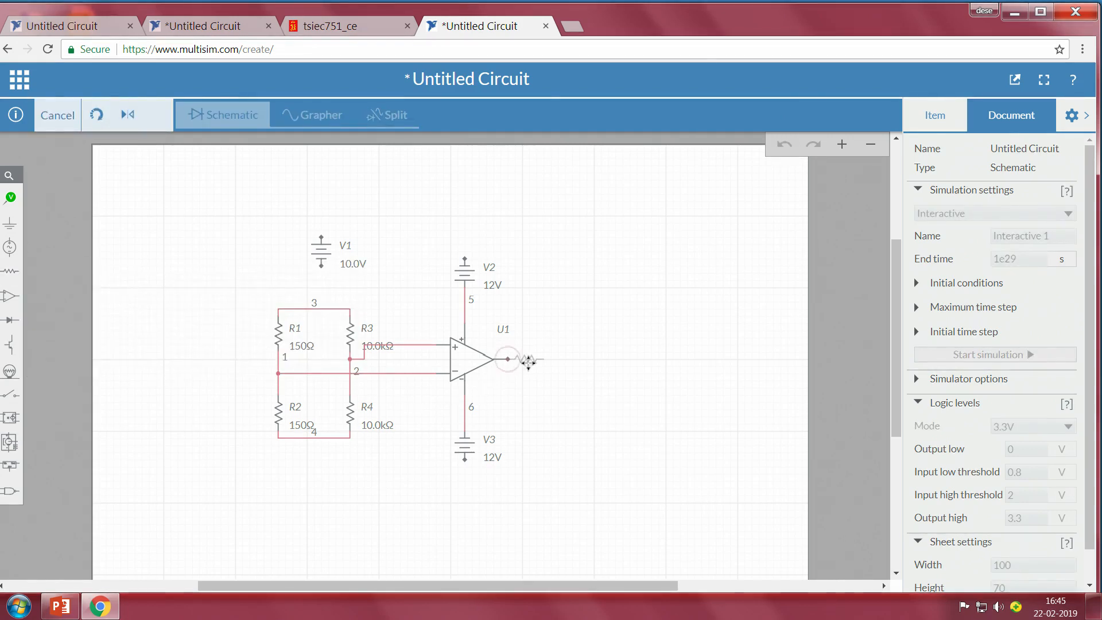
left_click(528, 362)
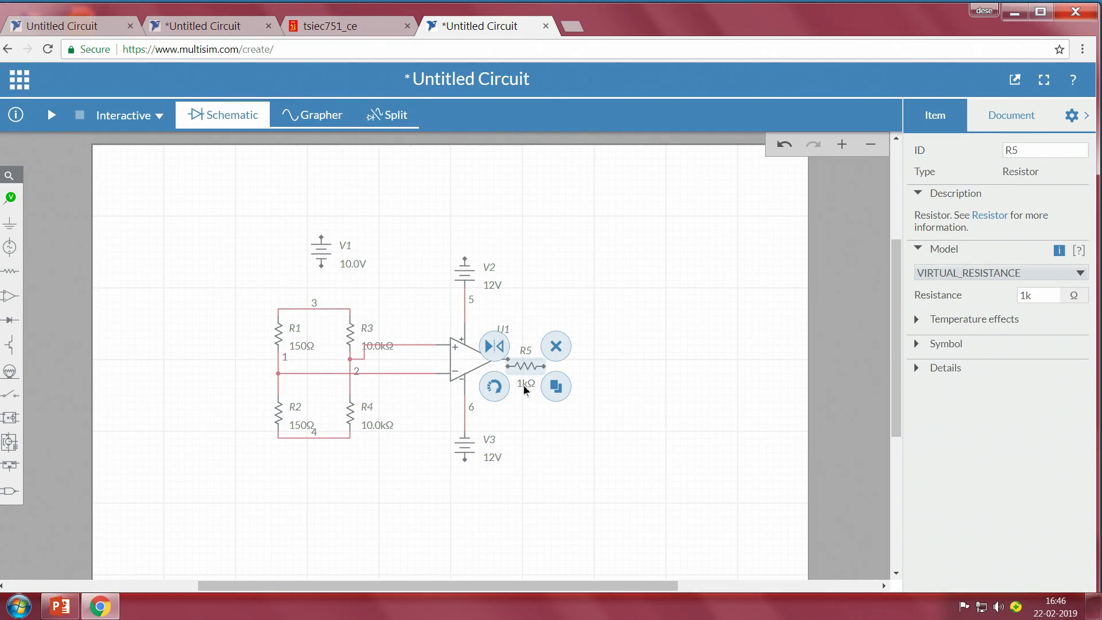
- Lower the resistance of R5 stepwise to 250 Ω, keeping the value positive
left_click(522, 384)
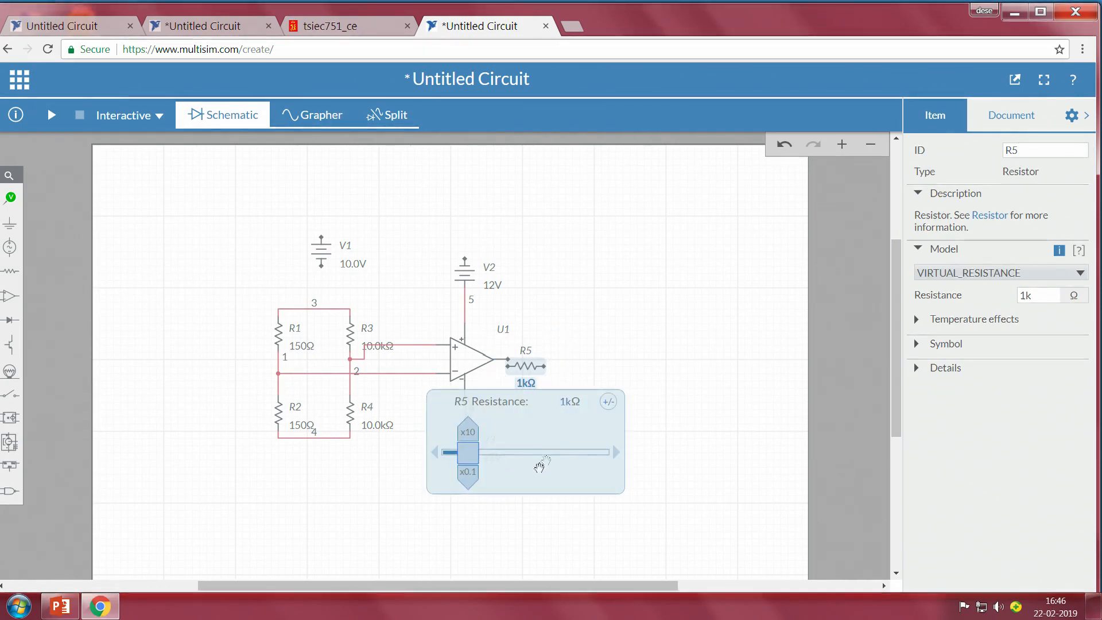
left_click(437, 456)
left_click(437, 457)
left_click(437, 456)
left_click(437, 457)
left_click(437, 457)
left_click(437, 457)
left_click(437, 456)
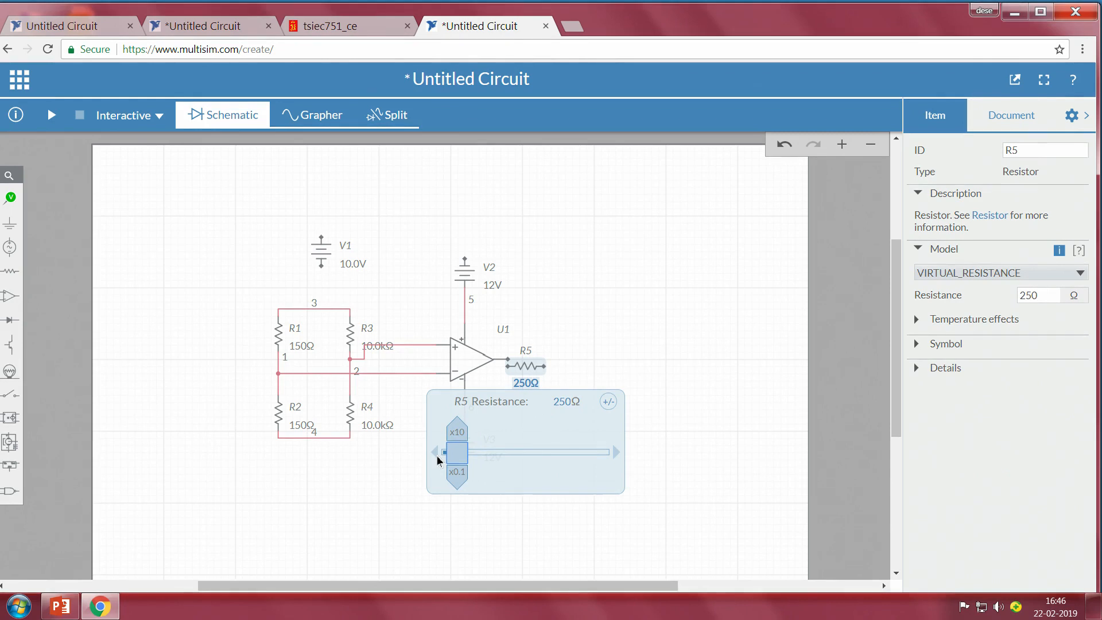
left_click(607, 403)
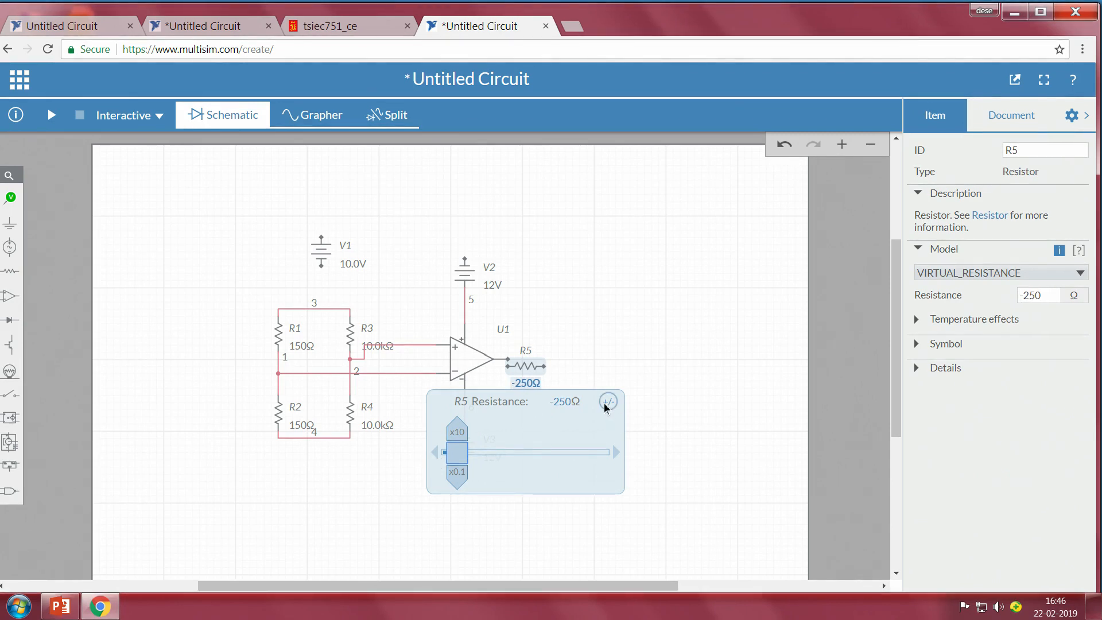
left_click(612, 408)
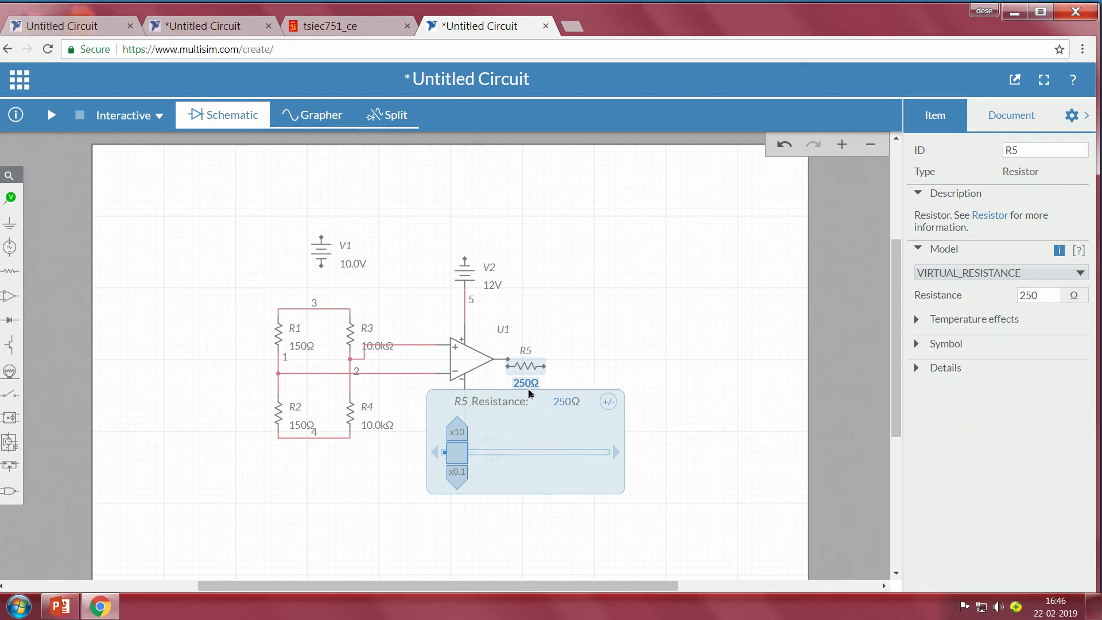
- Set the resistance of R5 to 270 Ω
left_click(559, 401)
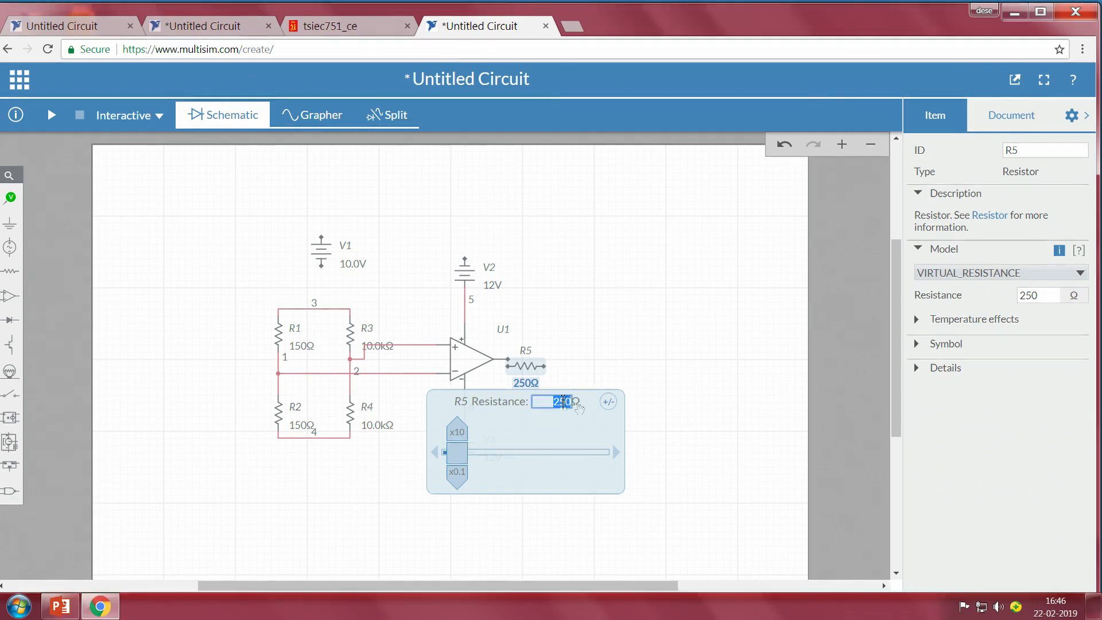
type("270")
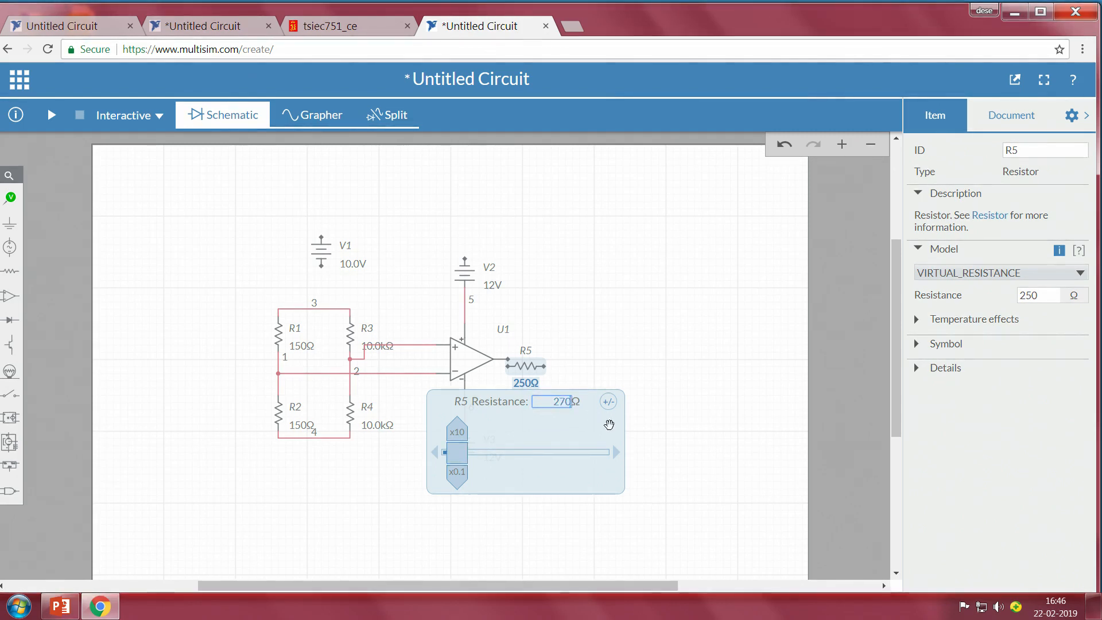
left_click(572, 317)
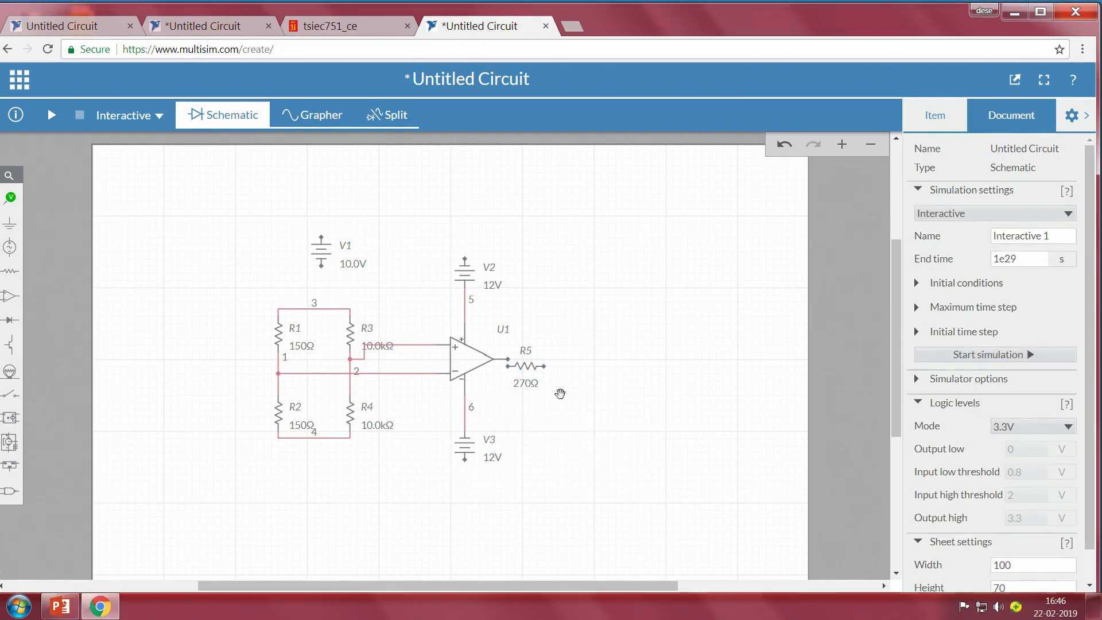
- Shift R5 further away from the opamp and wire its near terminal to the opamp's output
left_click(523, 368)
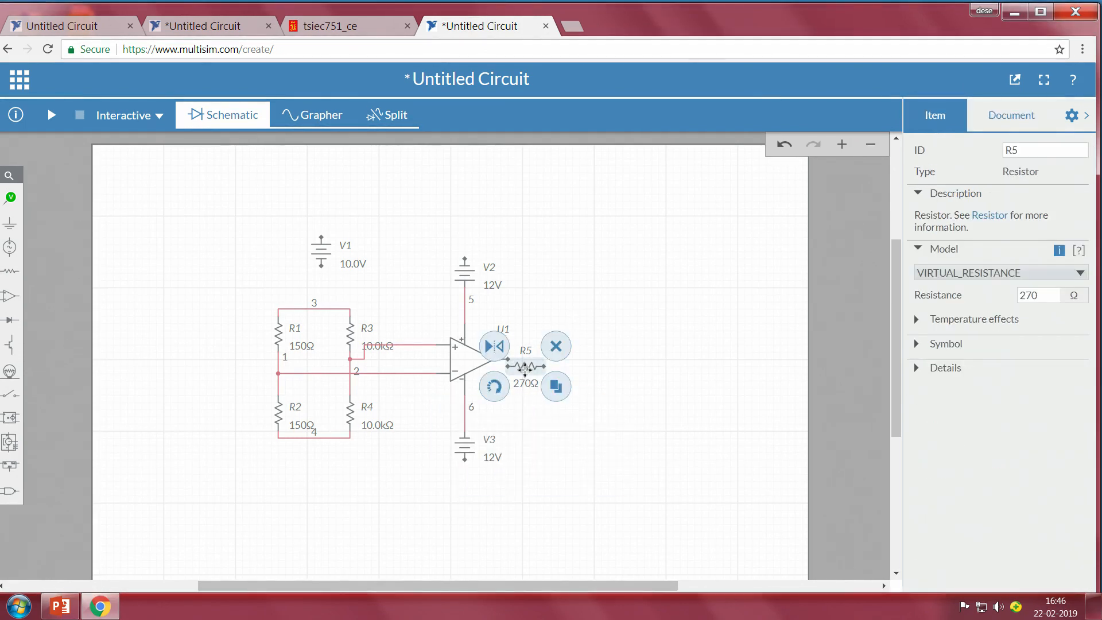
left_click_drag(523, 368, 550, 357)
left_click(509, 360)
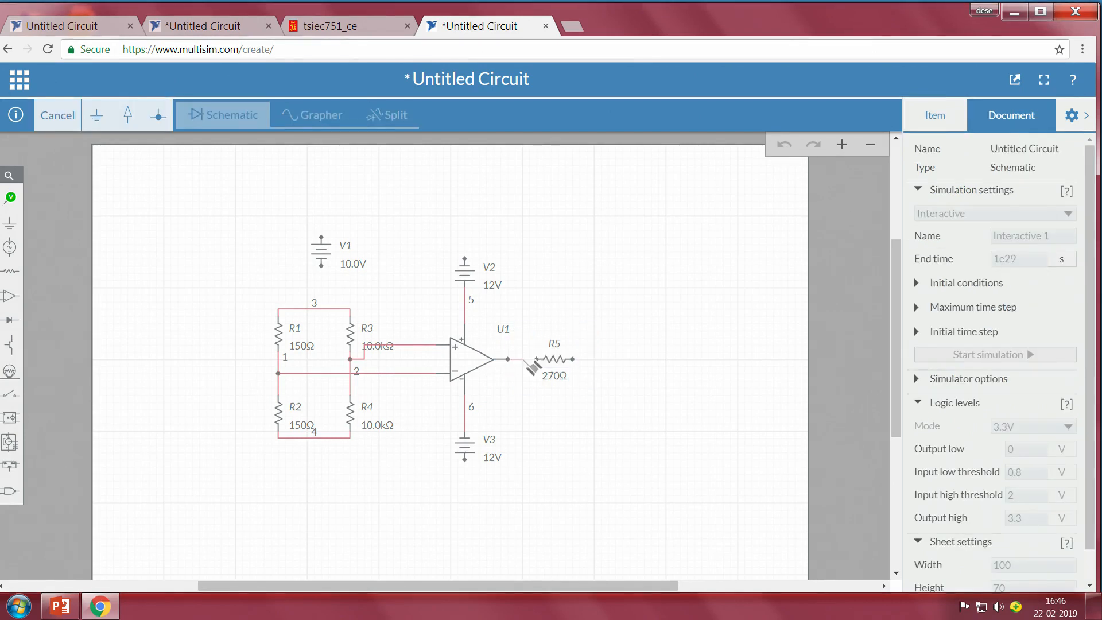
left_click(539, 361)
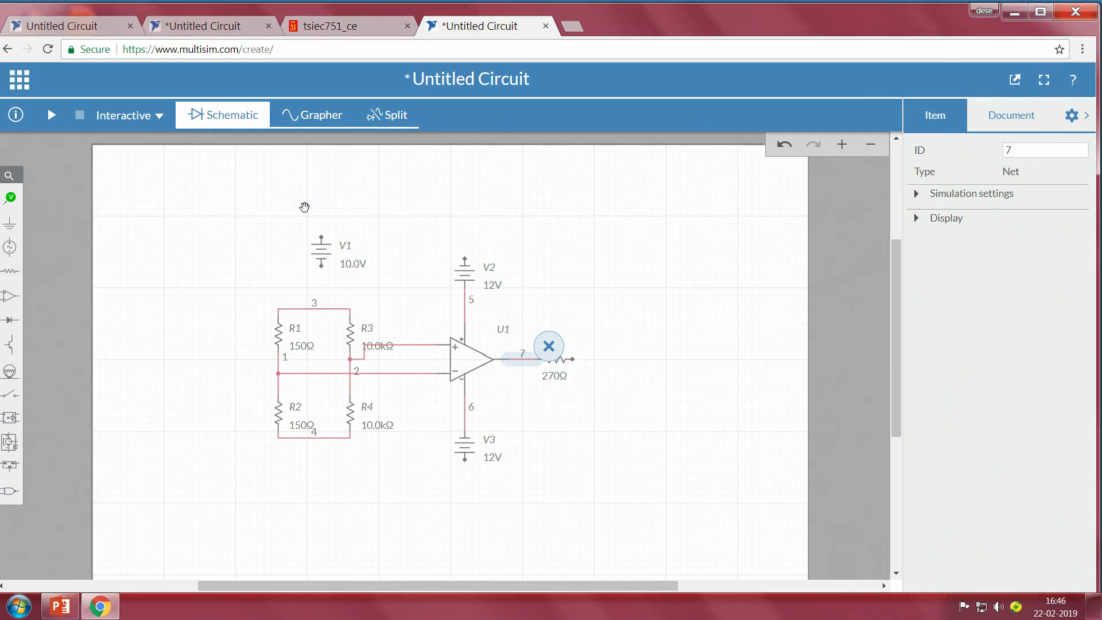
- Place a horizontally flipped NPN transistor between V1 and V2, with its base facing V2's side
left_click(10, 345)
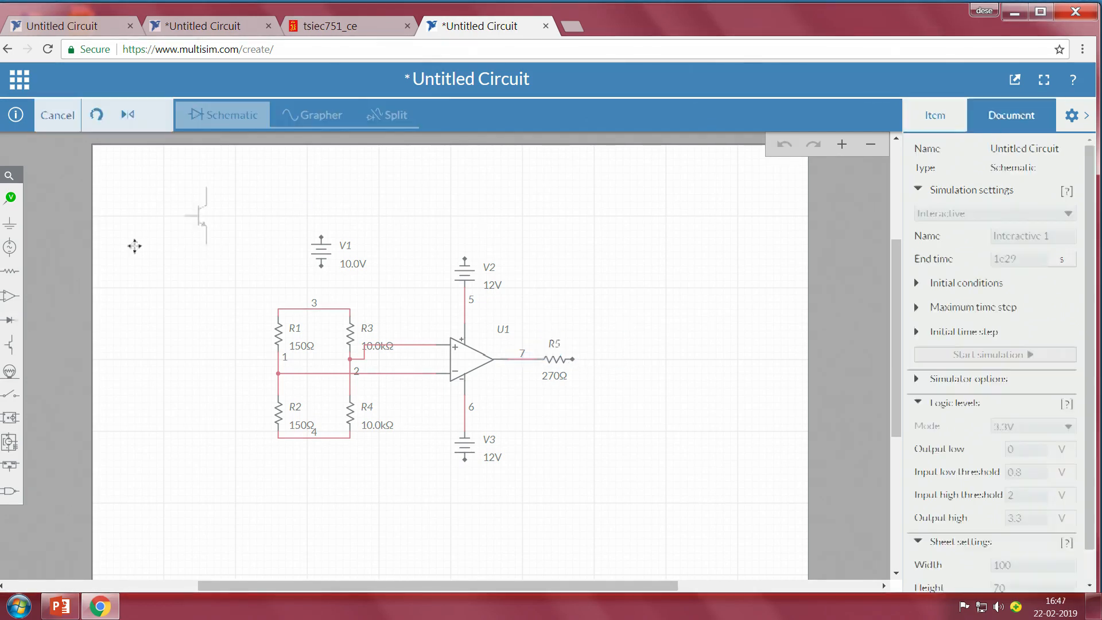
mouse_move(12, 351)
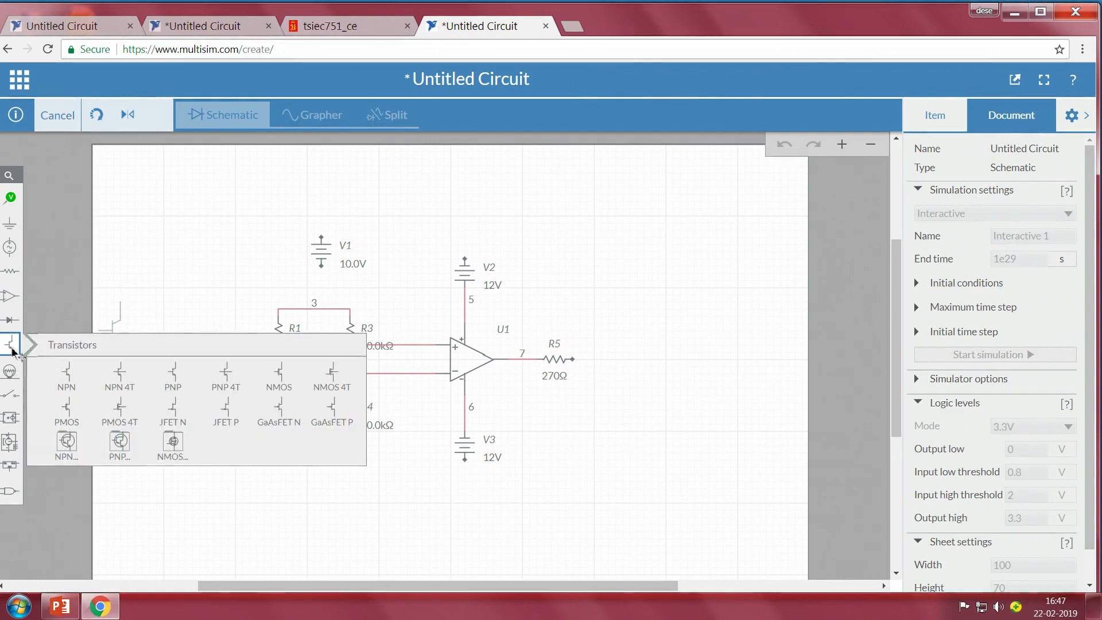
left_click(68, 373)
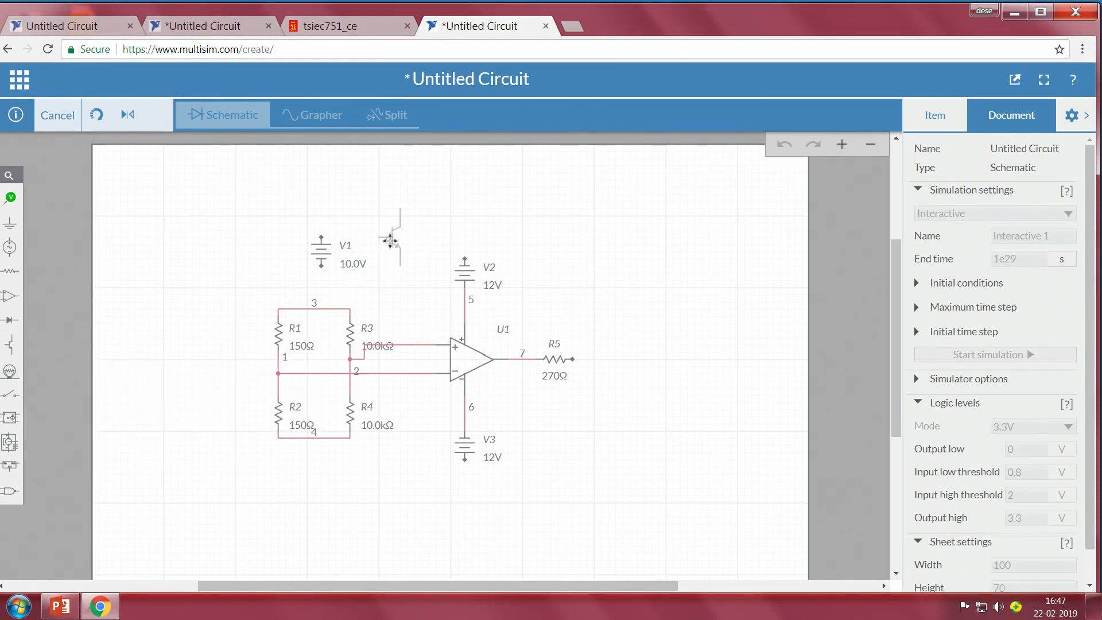
left_click(391, 241)
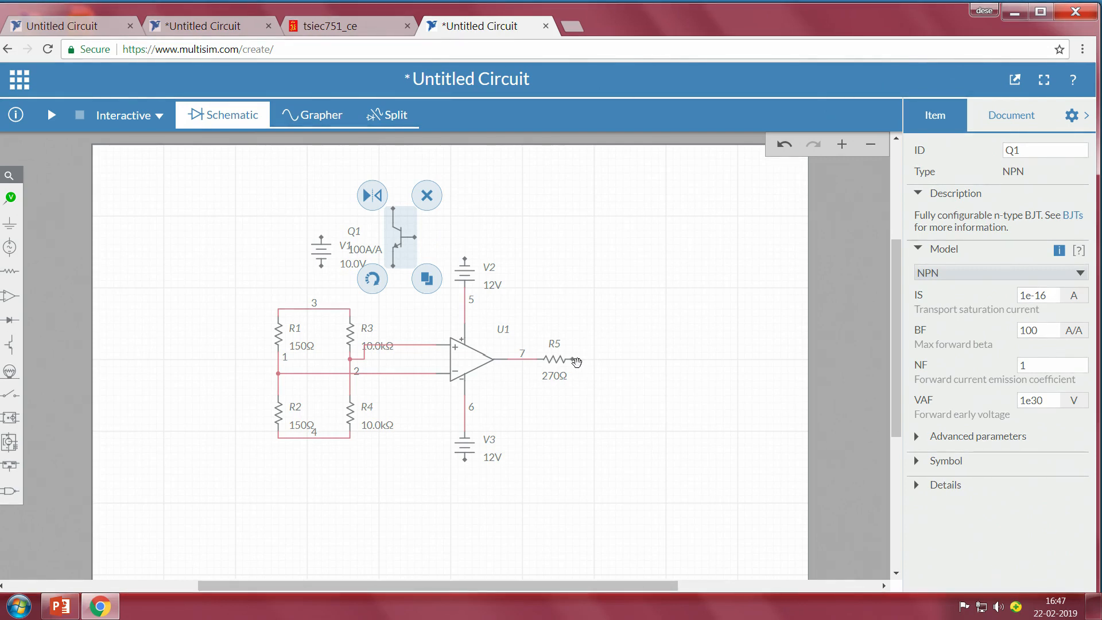
- Wire the base of transistor Q1 to the free terminal of R5
left_click(576, 362)
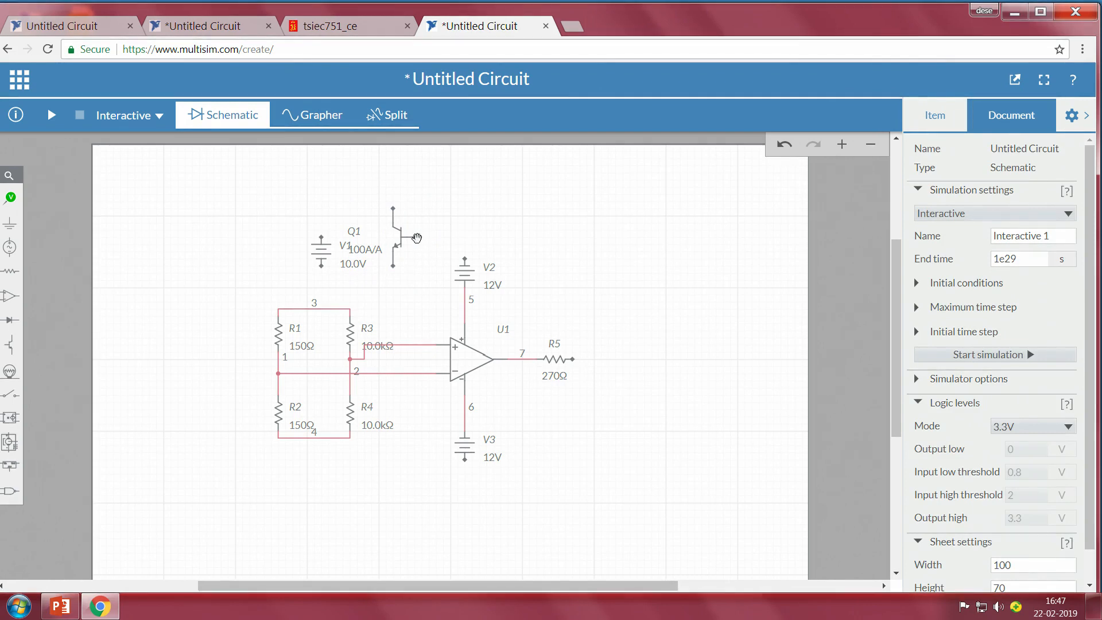
left_click(415, 237)
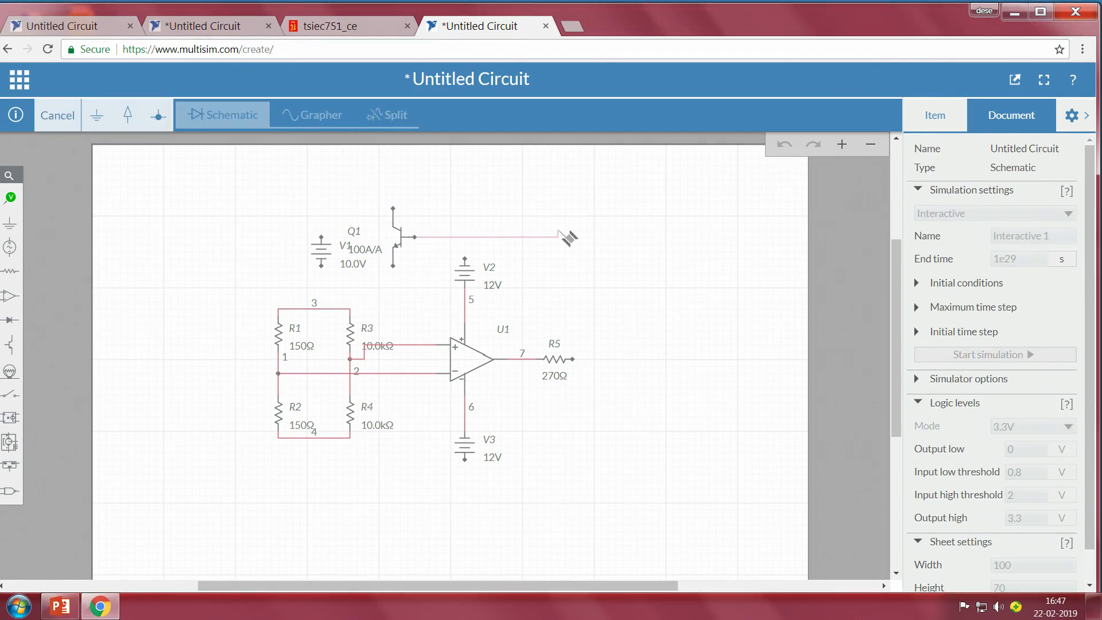
left_click(572, 360)
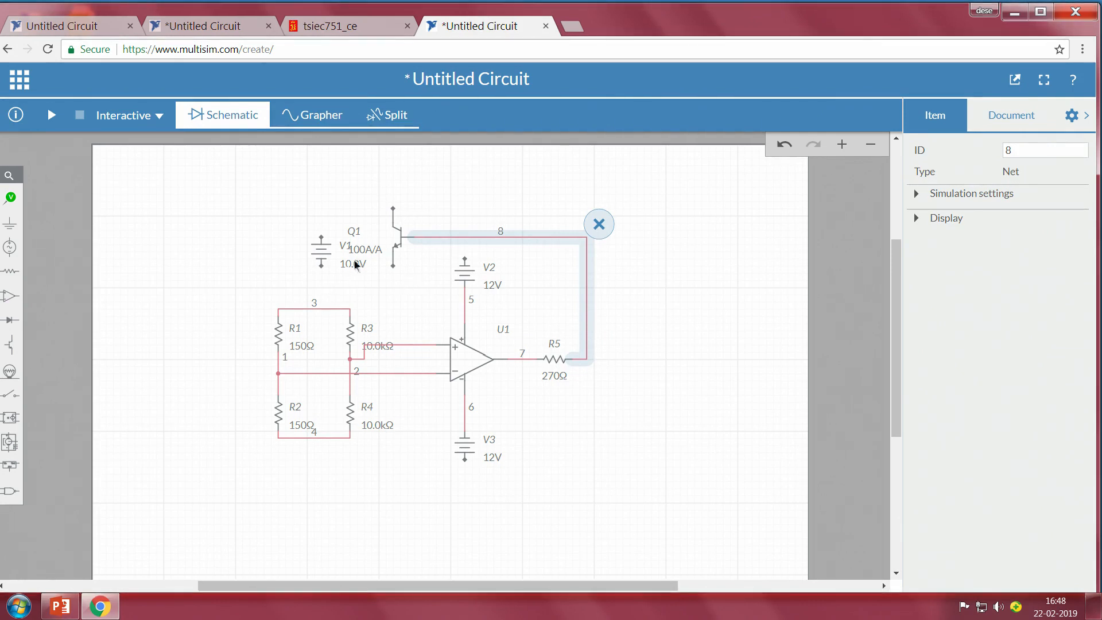
- Move V1 away to the sheet's upper-left area and reposition Q1 centrally above the resistor bridge
left_click(321, 247)
left_click_drag(323, 251, 190, 207)
left_click(397, 229)
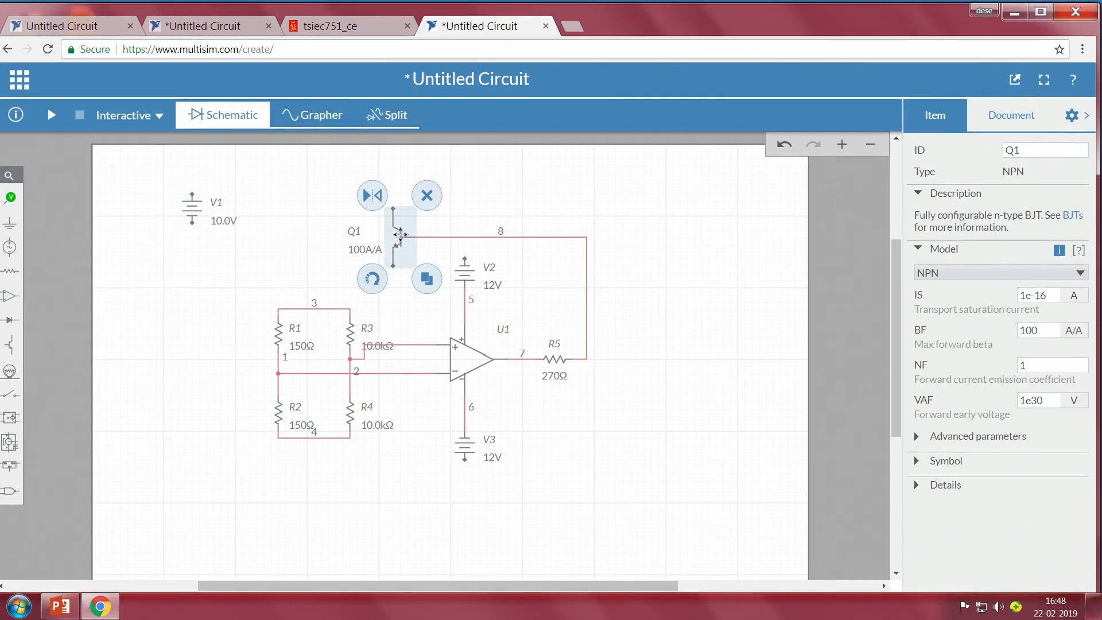
left_click_drag(397, 229, 308, 239)
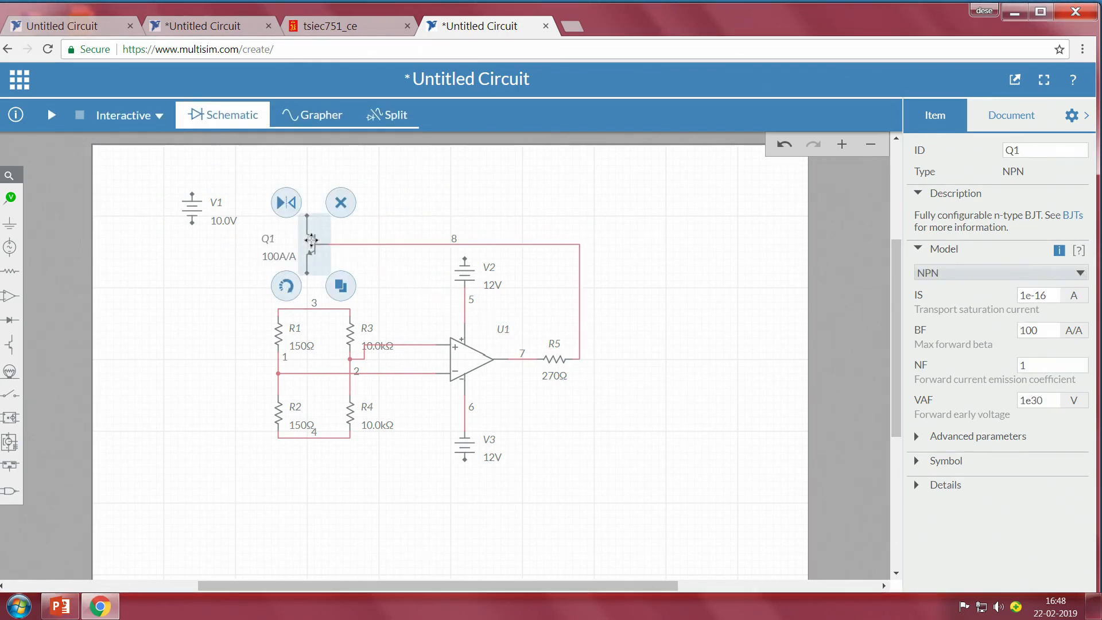
- Wire the emitter of Q1 to the bridge's top node at the R1 corner
left_click(309, 275)
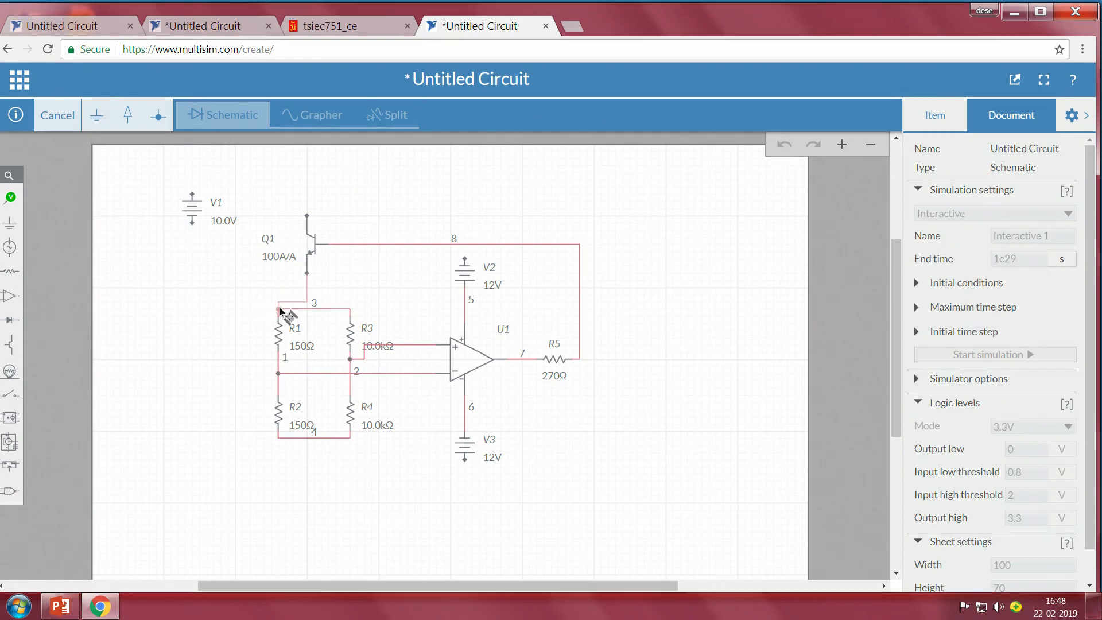
left_click(279, 310)
- Try to reroute the bridge's top wire away from the R1 corner
left_click(308, 313)
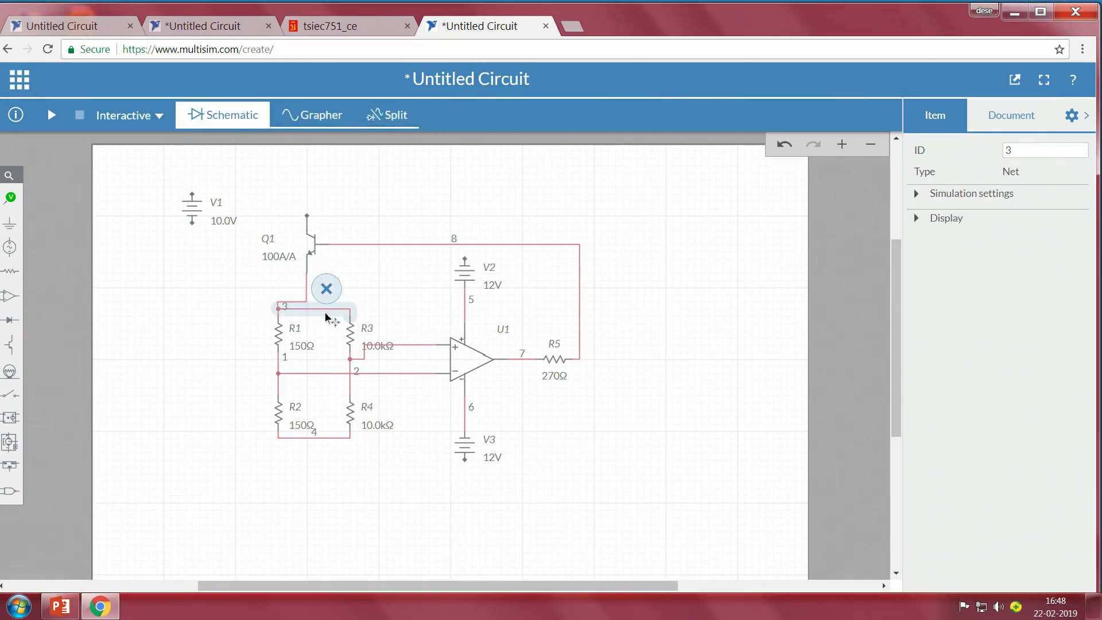
left_click(351, 314)
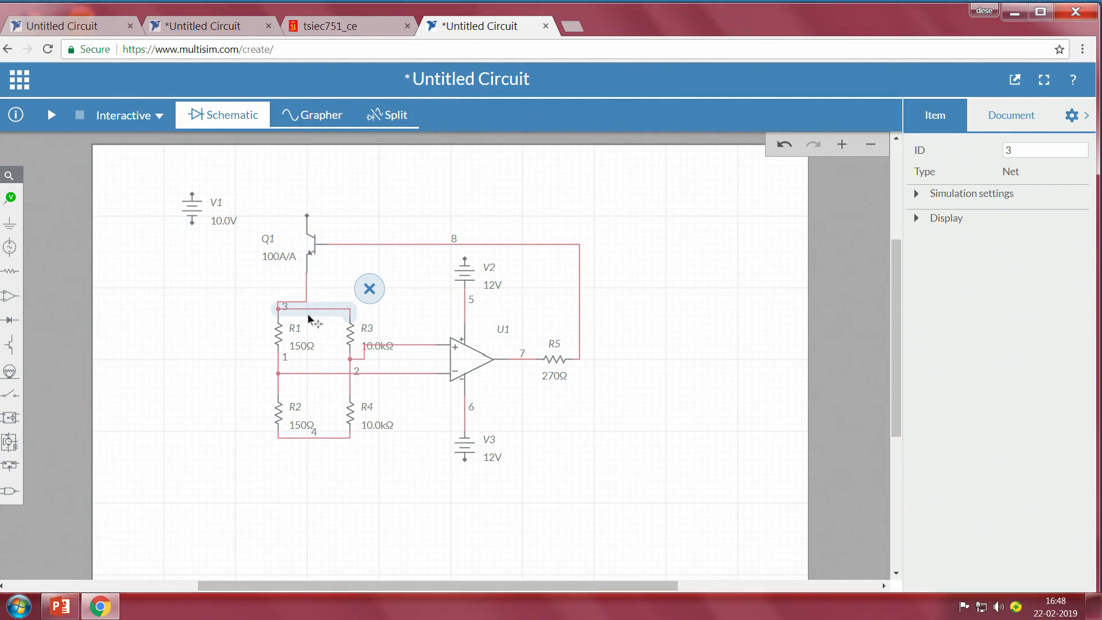
left_click_drag(279, 309, 348, 264)
key("Escape")
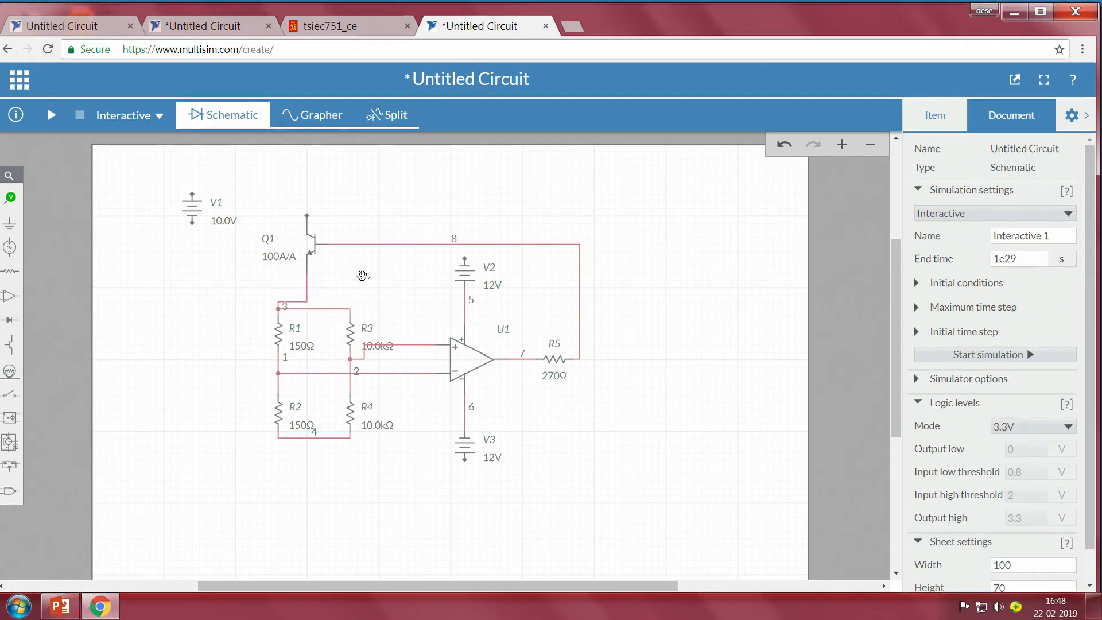
left_click(351, 319)
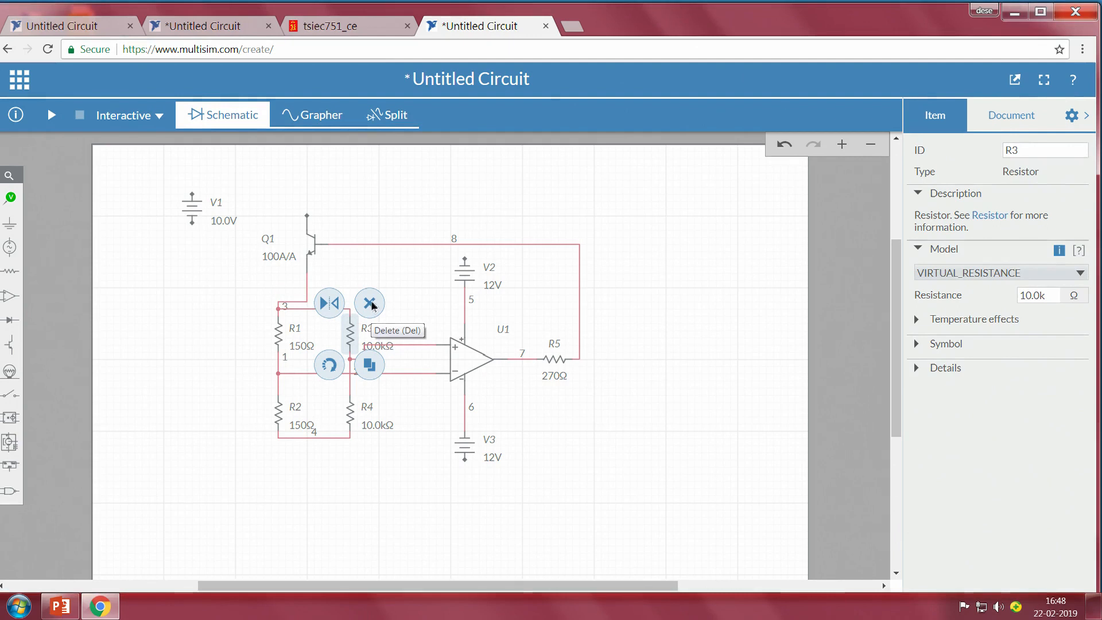
left_click(355, 284)
left_click(319, 310)
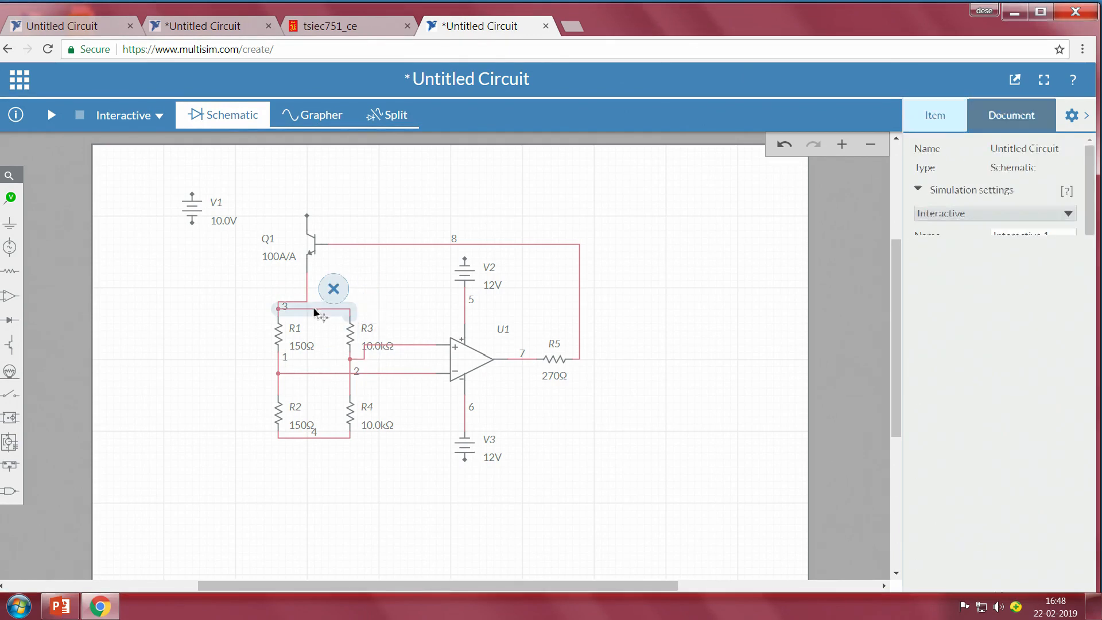
left_click(350, 244)
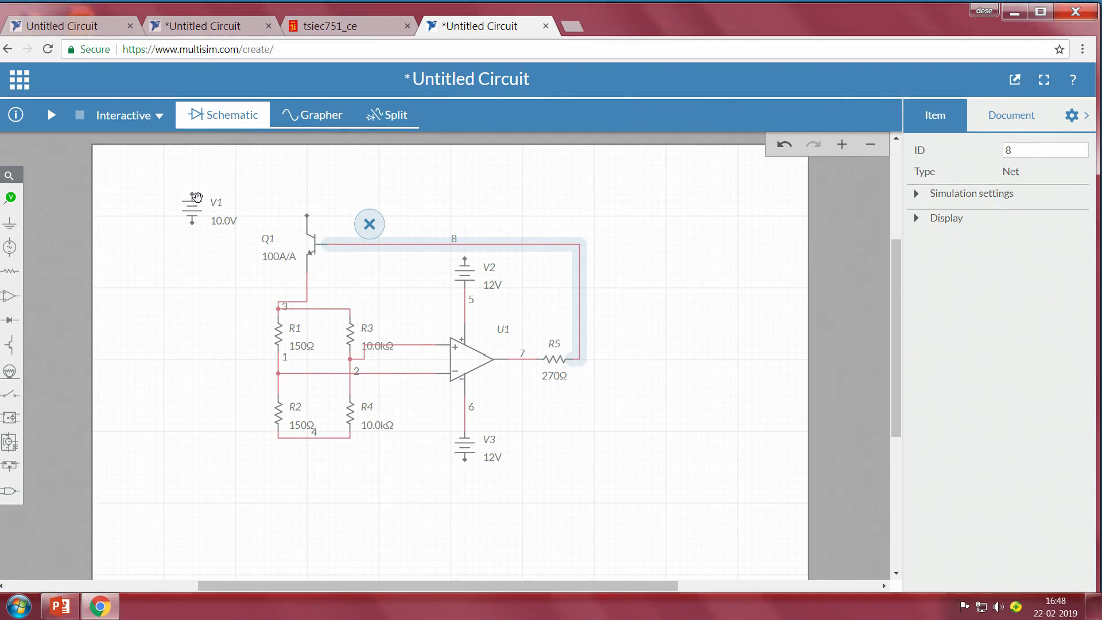
- Rotate V1 by 180° and wire its lower terminal to the collector of Q1
left_click(193, 212)
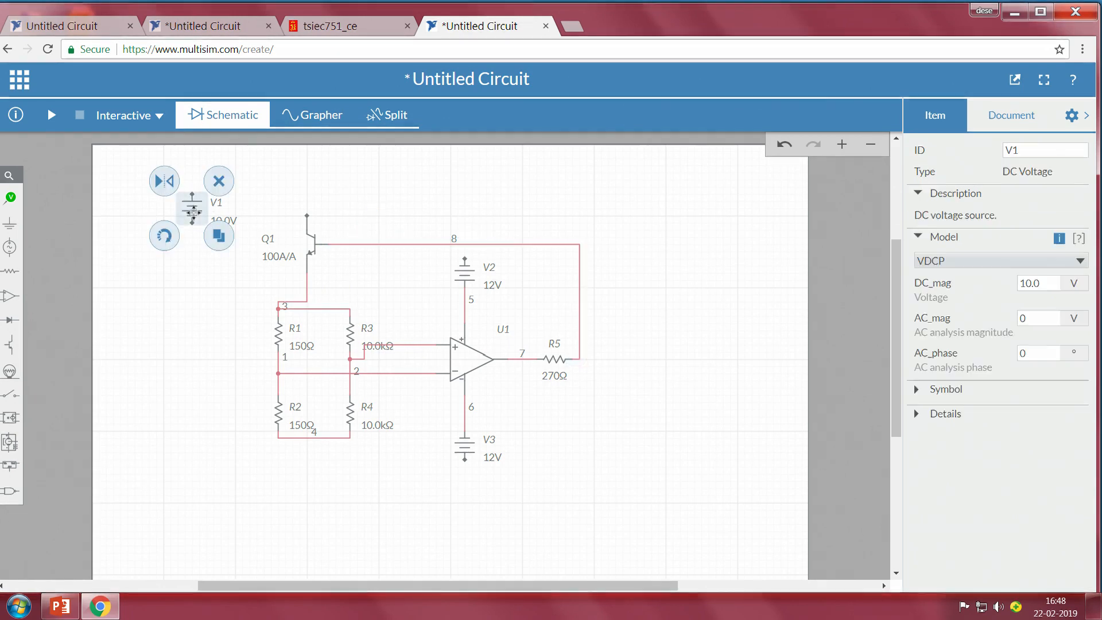
left_click(165, 236)
left_click(165, 235)
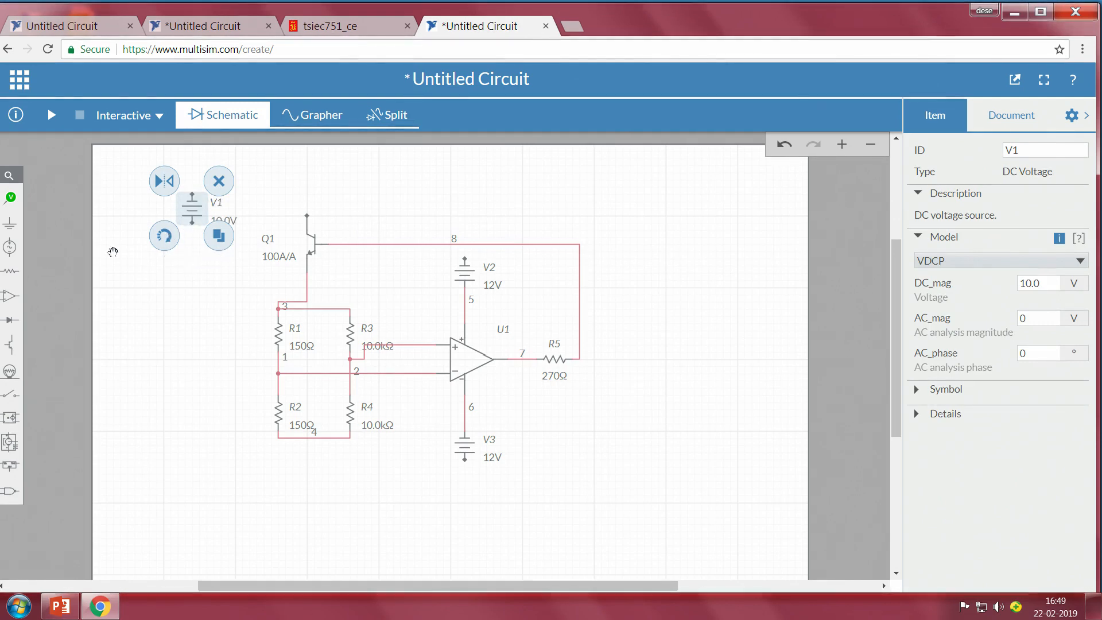
left_click(228, 276)
left_click(197, 228)
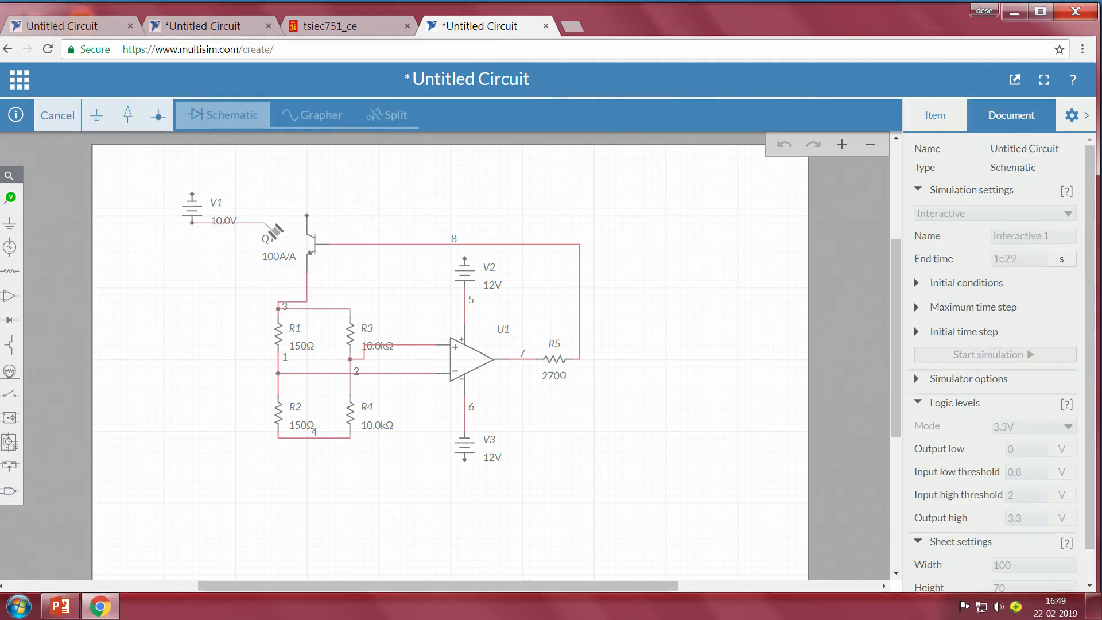
left_click(309, 214)
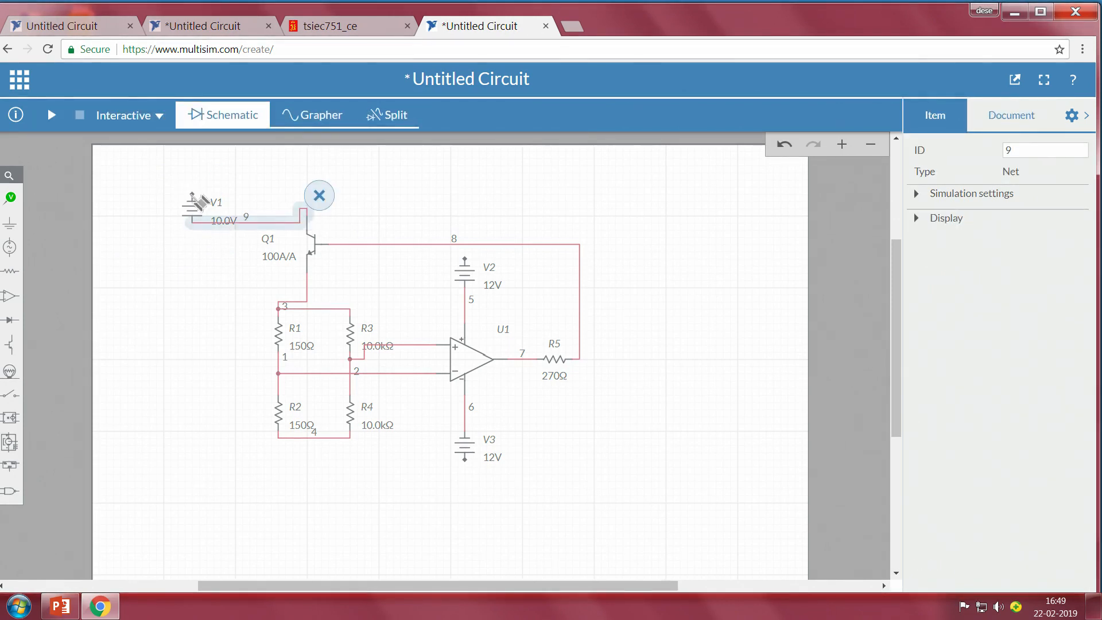
- Place a ground beside V1 and wire V1's upper terminal to it
left_click(9, 222)
left_click(66, 252)
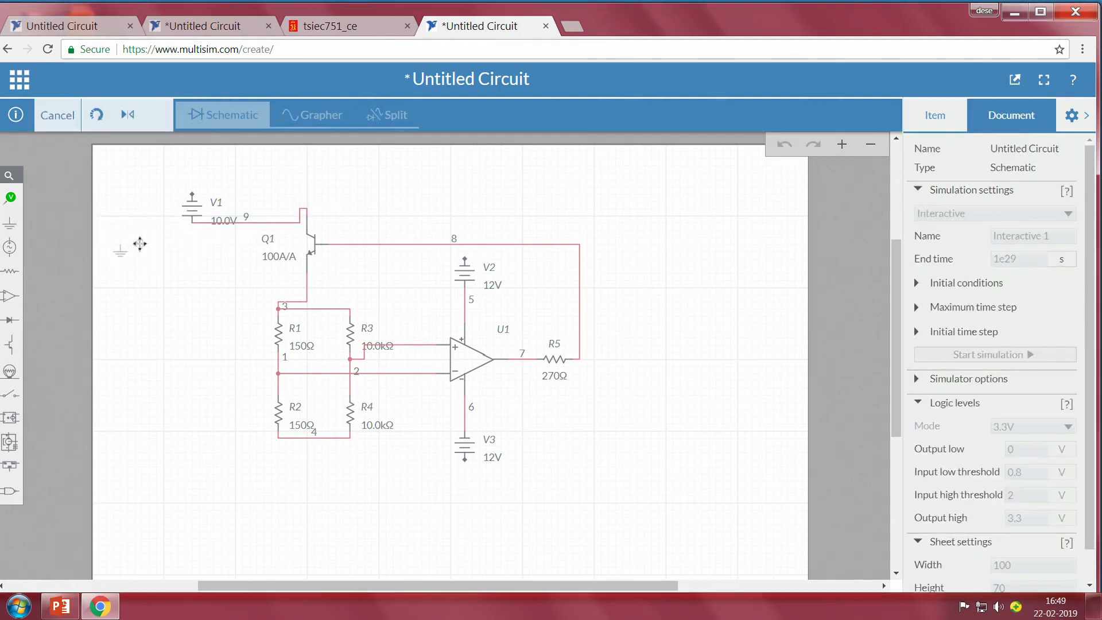
left_click(155, 230)
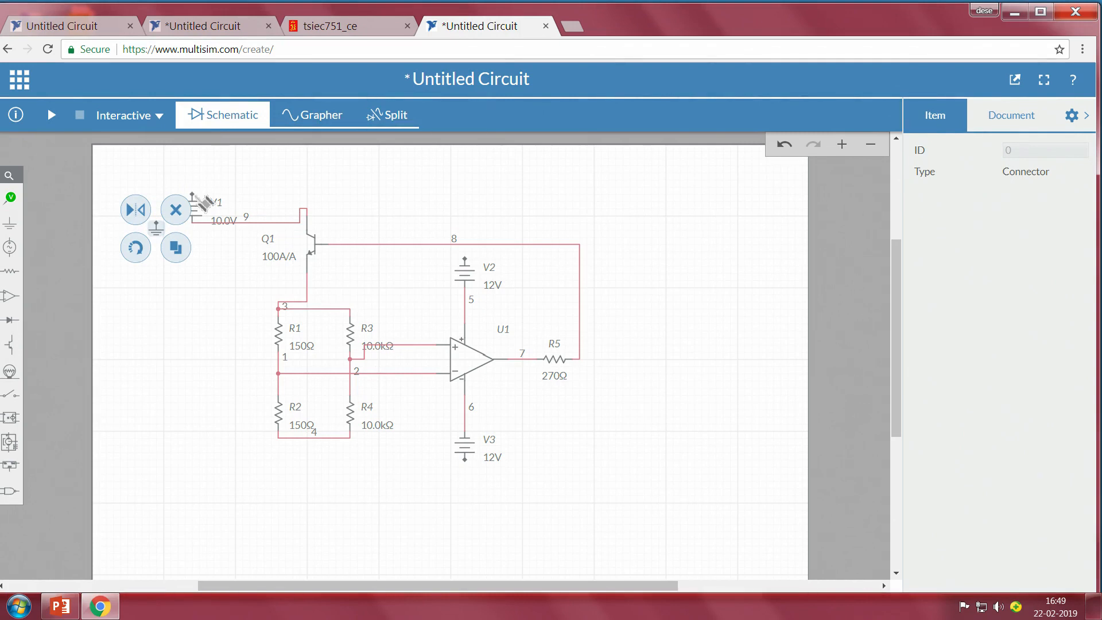
left_click(197, 197)
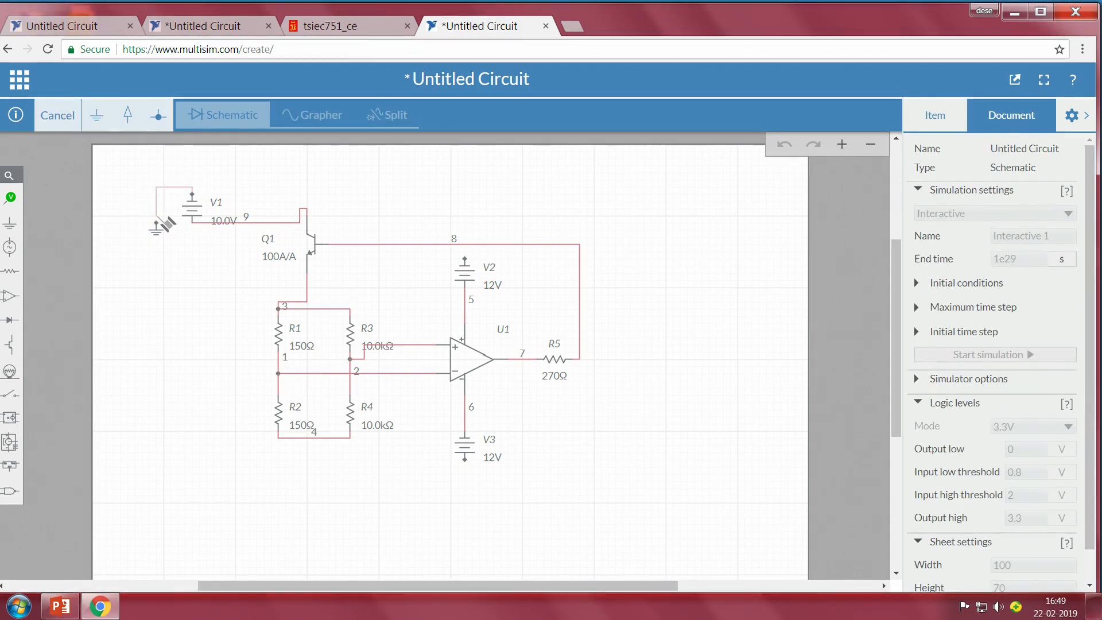
left_click(156, 224)
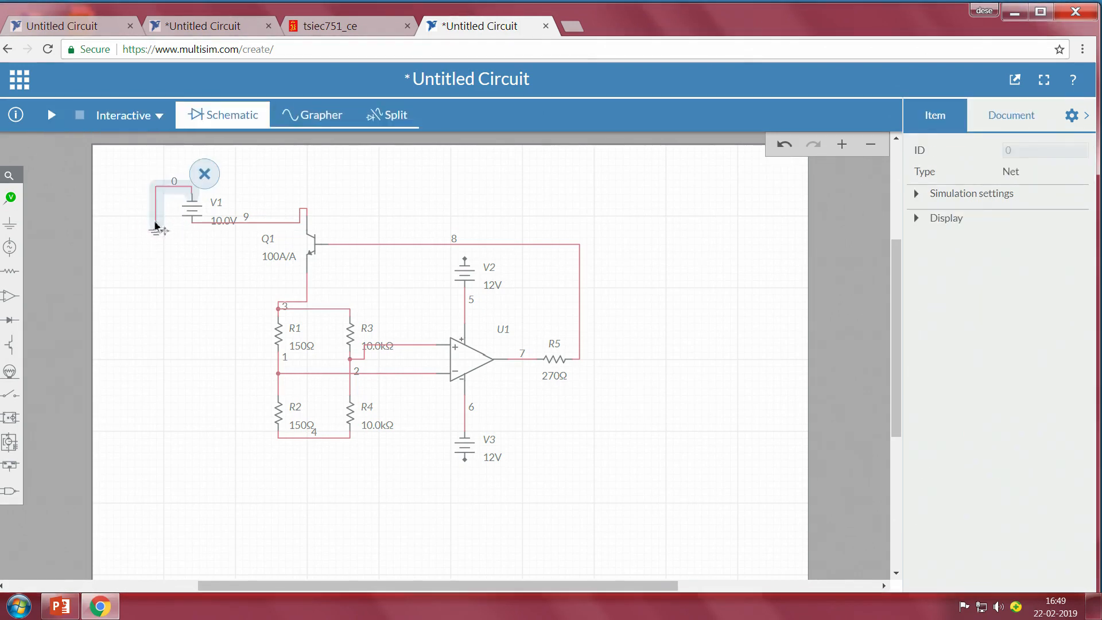
left_click(226, 220)
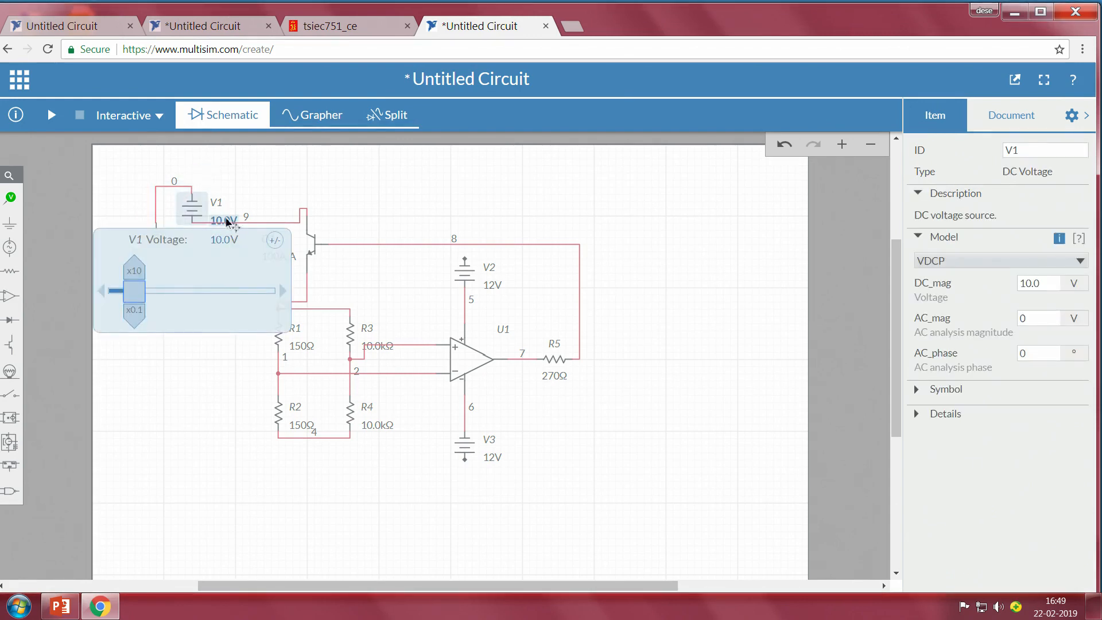
left_click(226, 222)
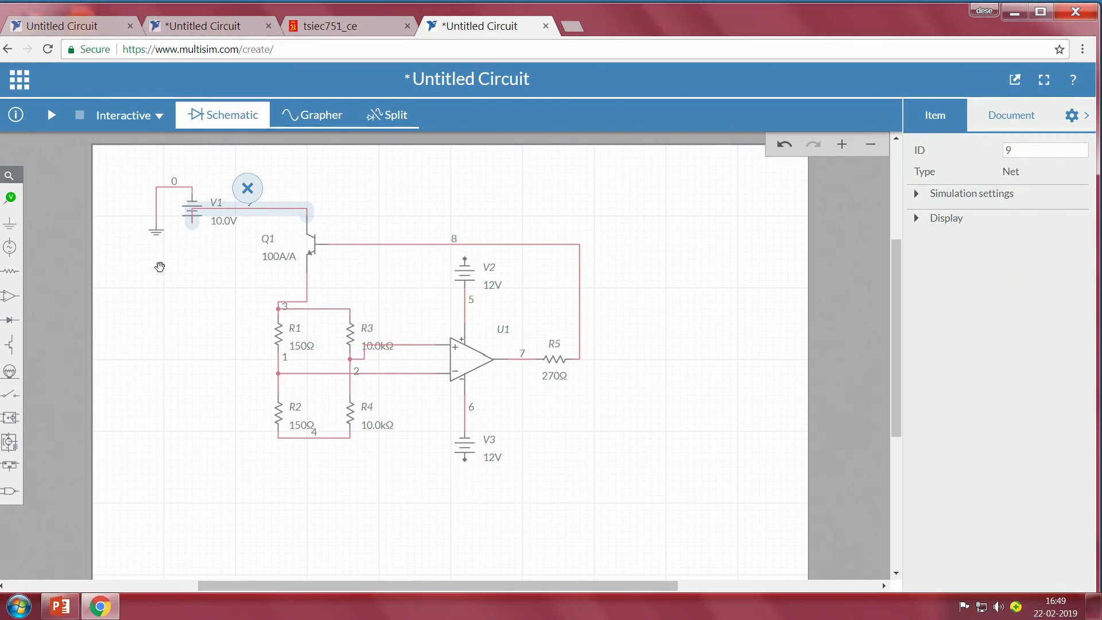
key("ctrl+z")
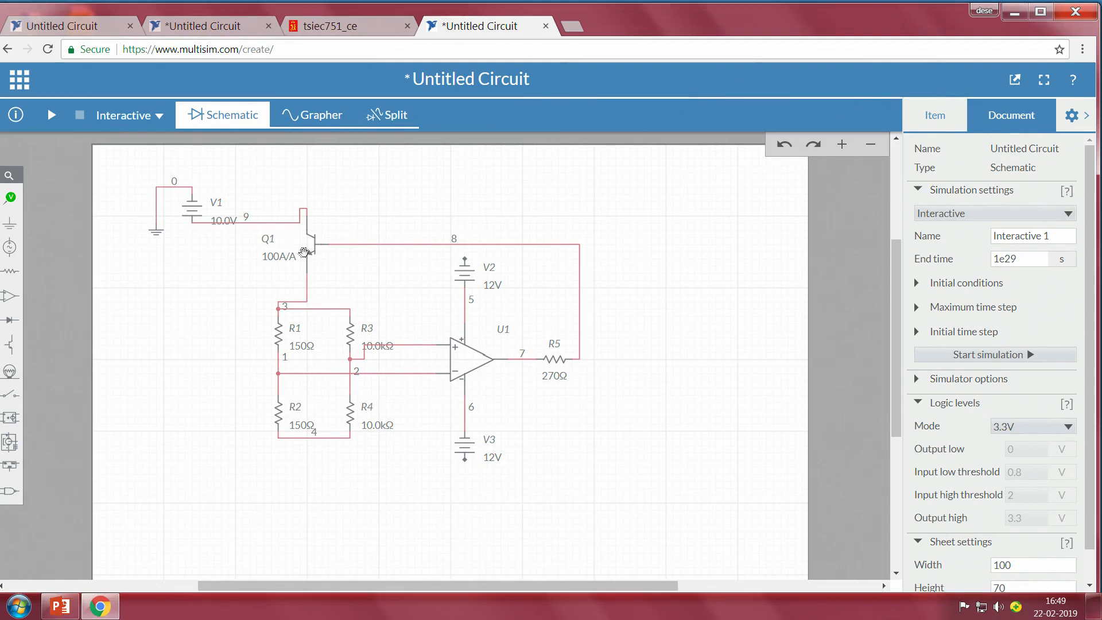
- Place a ground symbol centrally below the bridge's bottom wire between R2 and R4
left_click(10, 223)
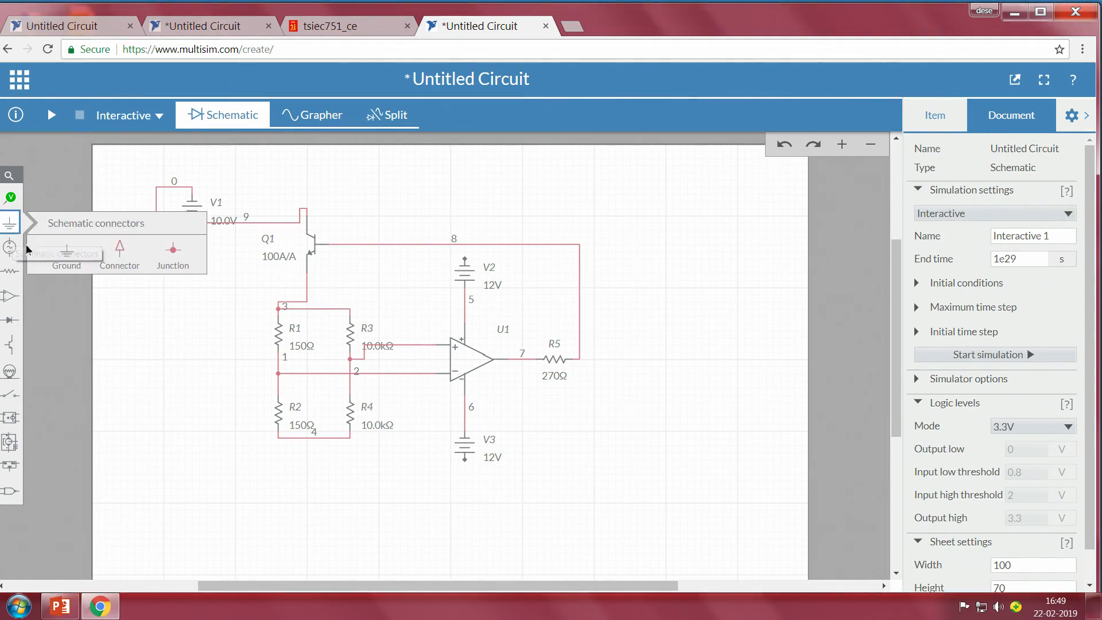
left_click(317, 459)
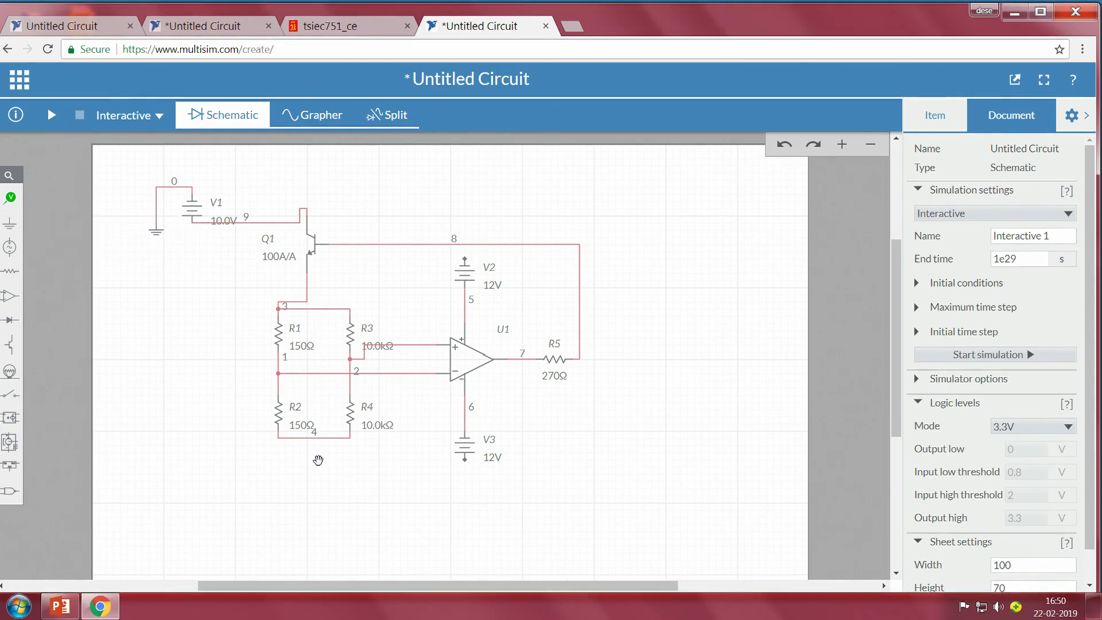
left_click(13, 230)
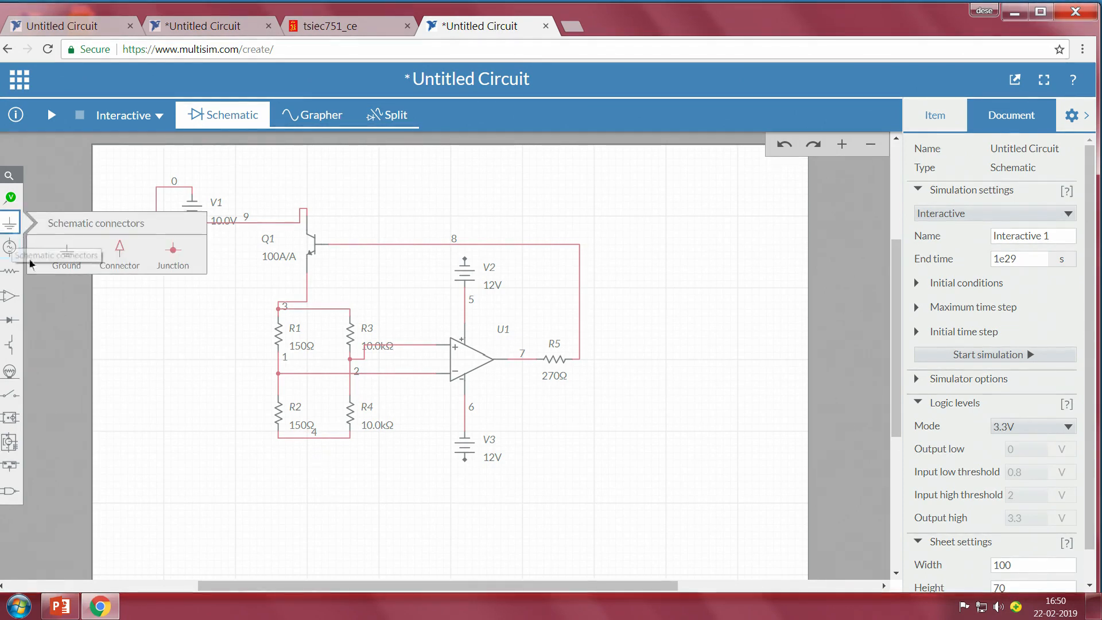
left_click(60, 250)
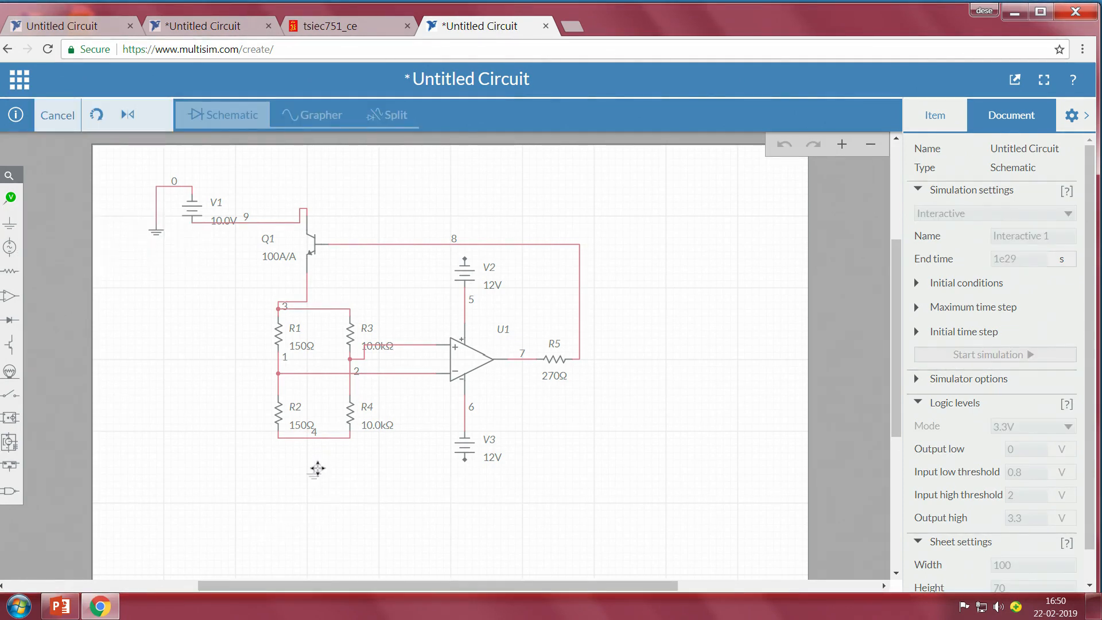
left_click(315, 464)
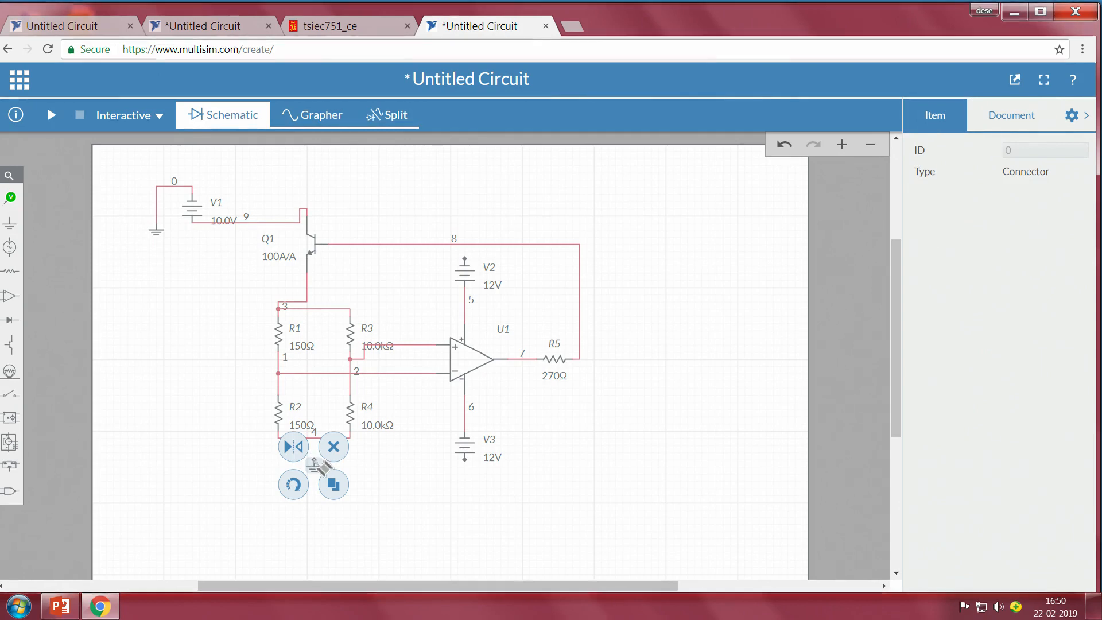
- Wire the ground symbol below the bridge to the bottom wire joining R2 and R4
left_click(314, 460)
left_click(314, 438)
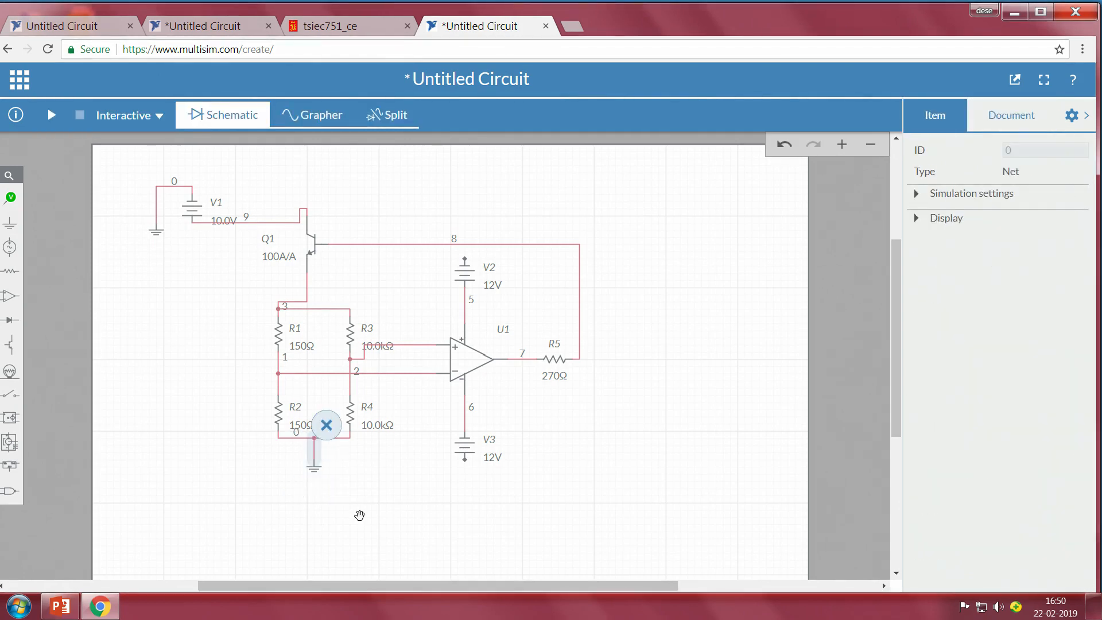
left_click(360, 512)
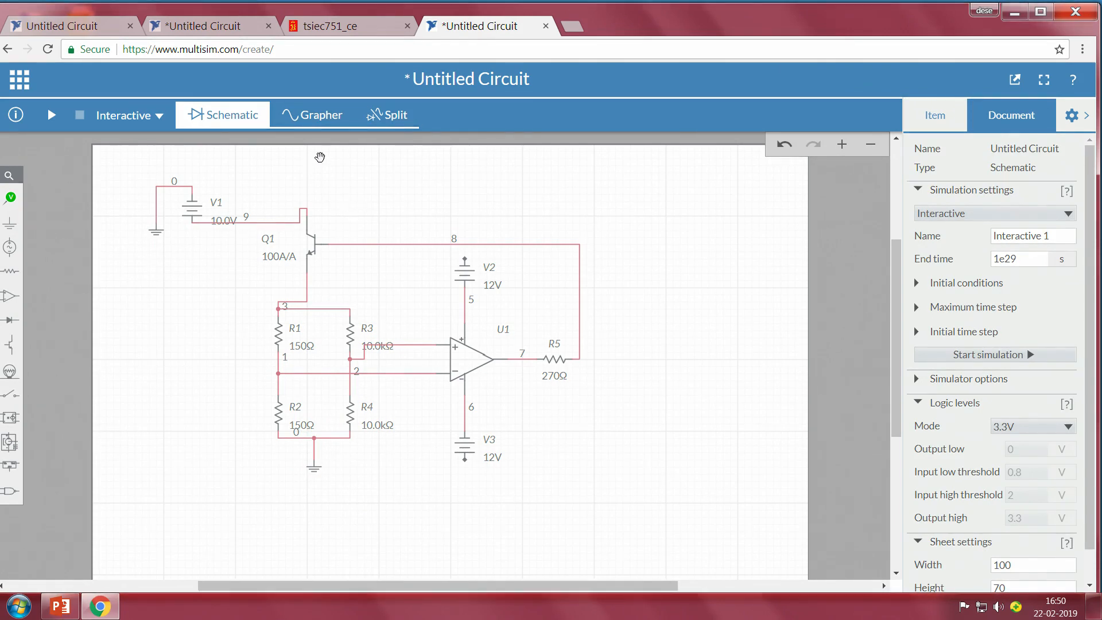
- Replace resistor R4 with a potentiometer in the same place and mirror it so the wiper faces away from R2
left_click(352, 417)
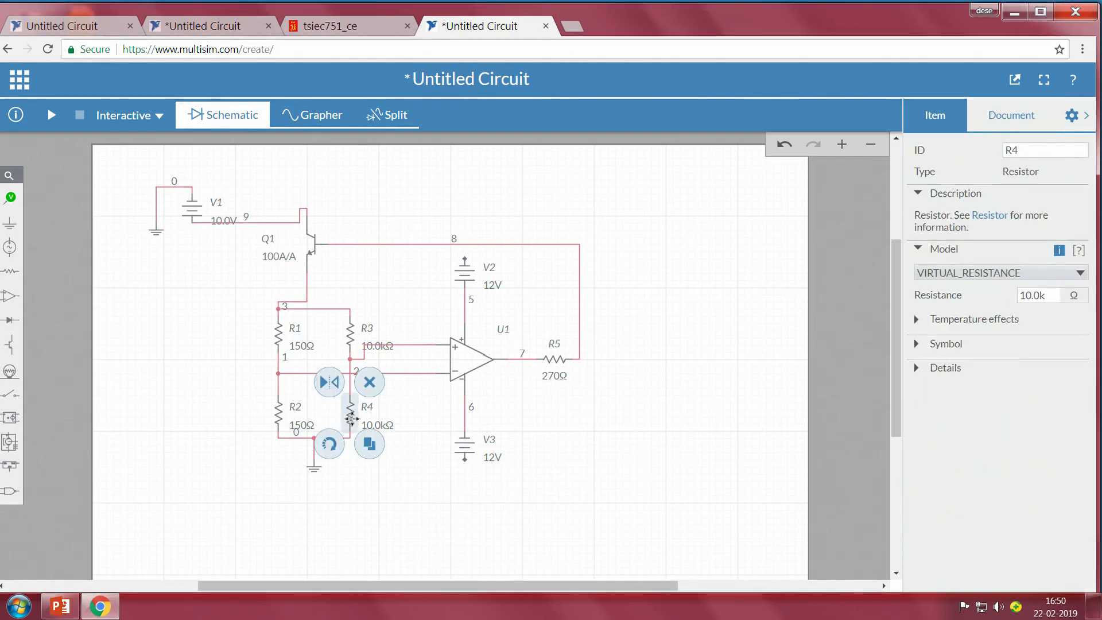
left_click(370, 382)
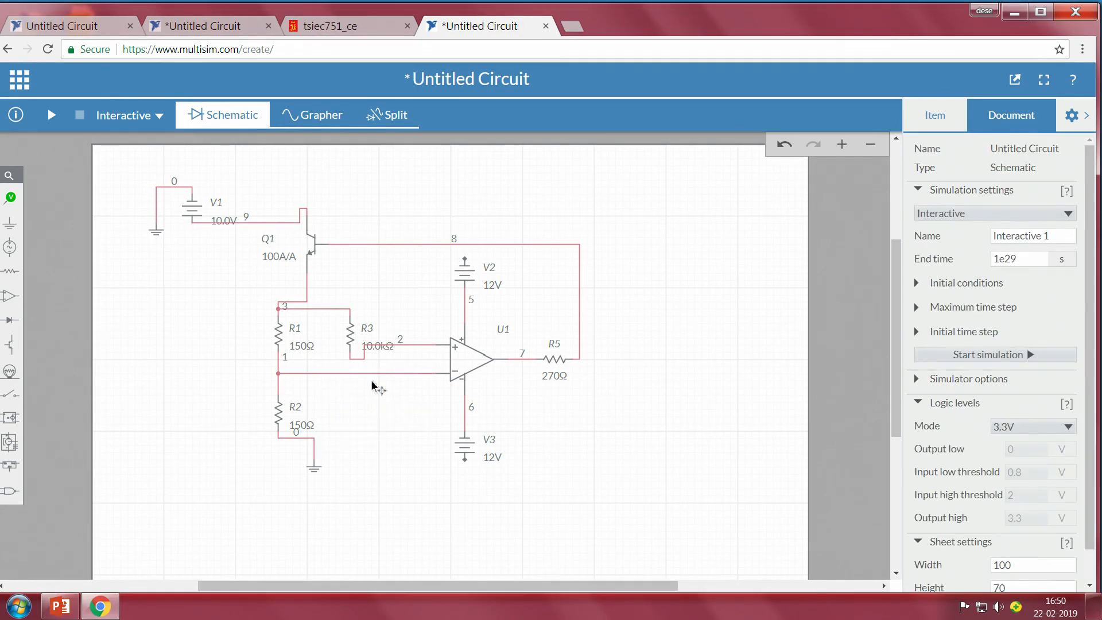
left_click(8, 276)
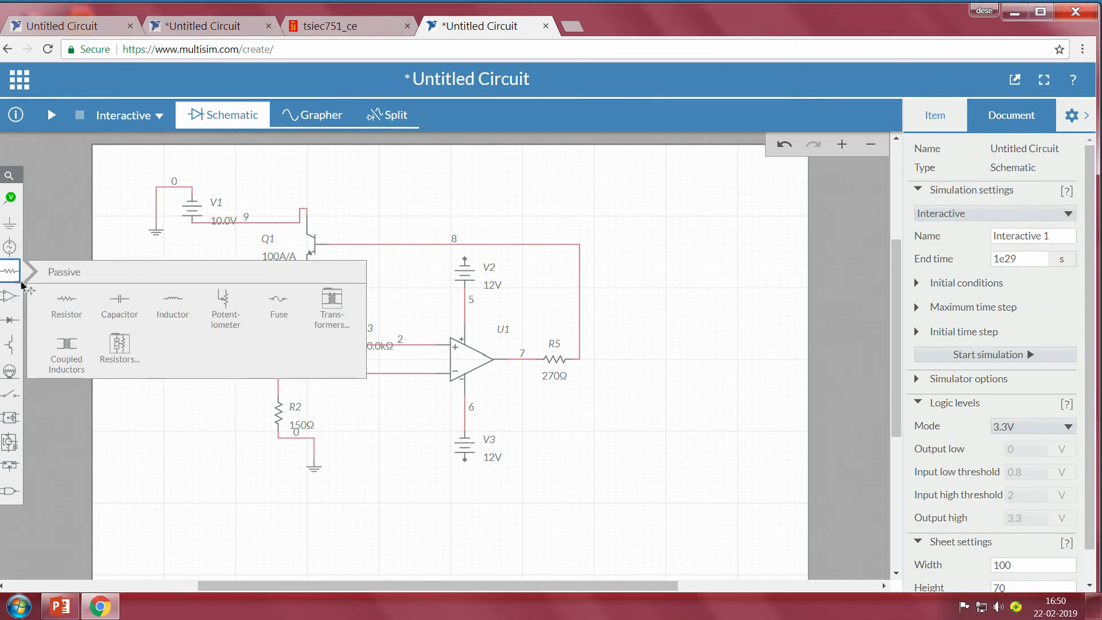
left_click(223, 299)
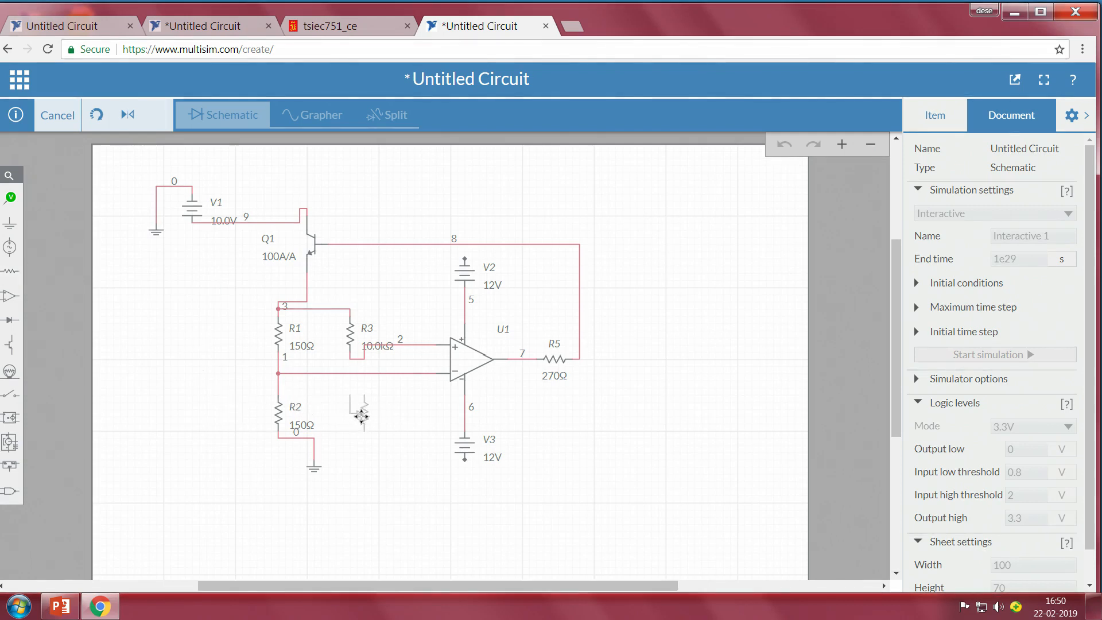
left_click(353, 413)
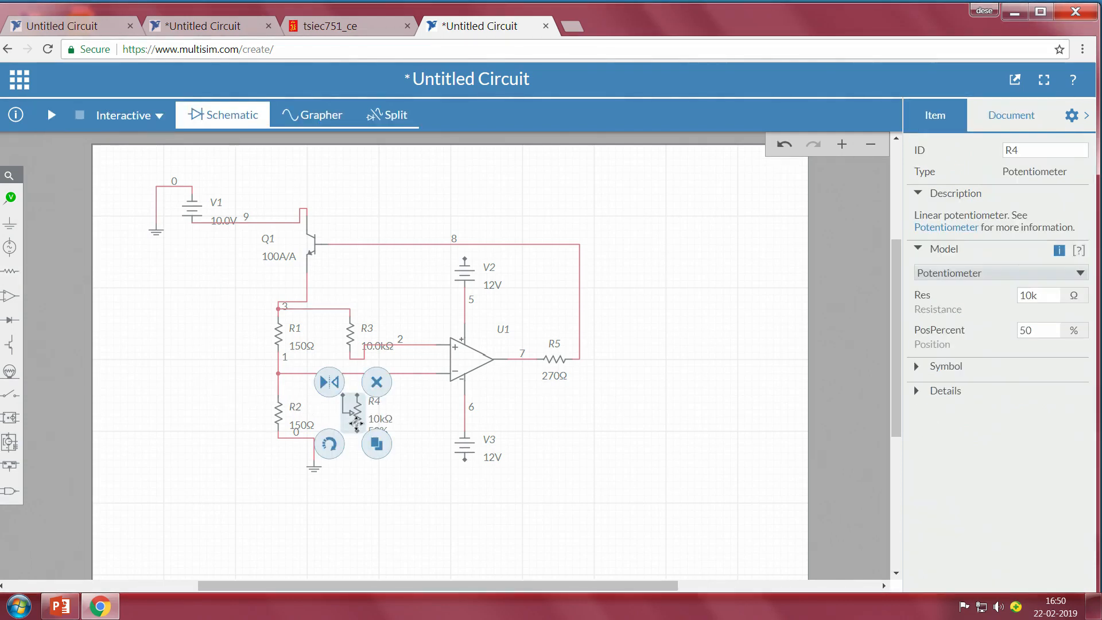
left_click(330, 390)
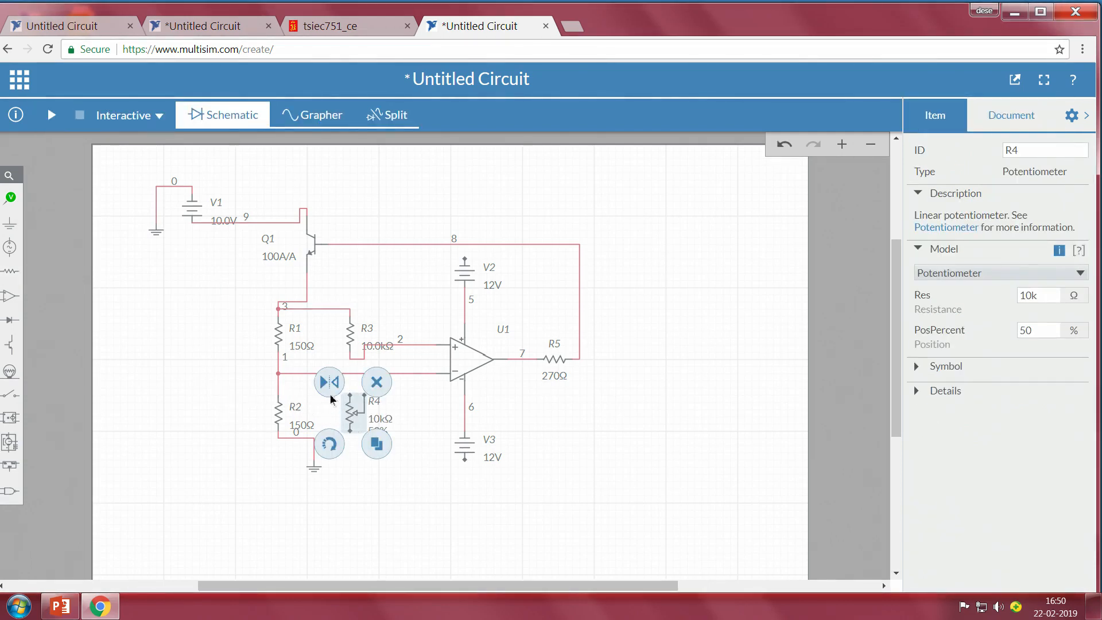
- Wire the lower terminal of potentiometer R4 to the bridge's bottom wire at the ground junction
left_click(352, 434)
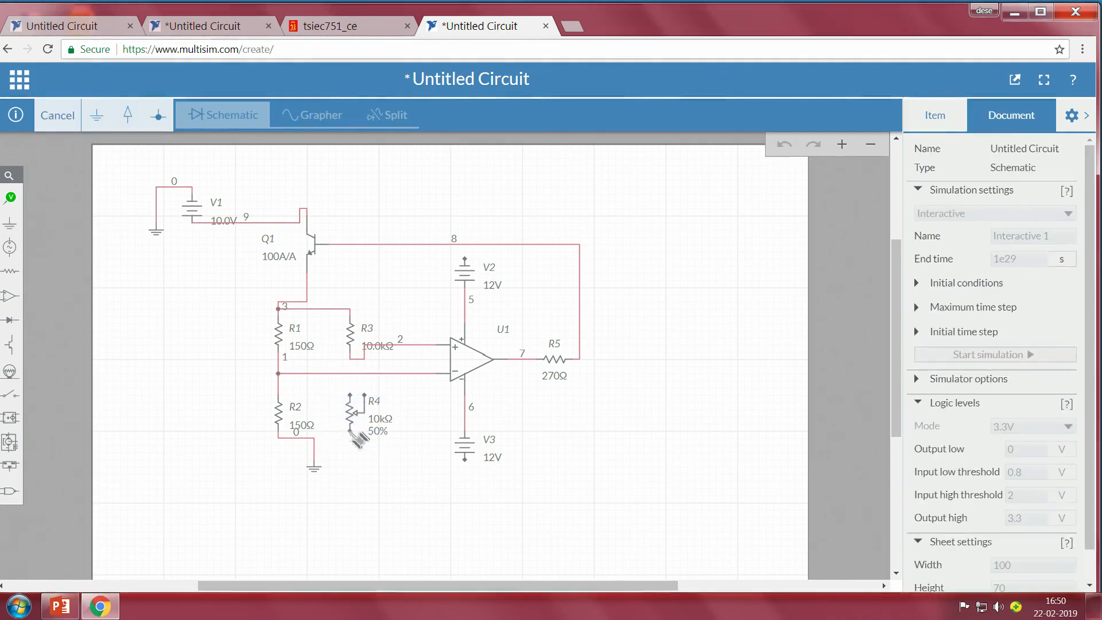
left_click(315, 438)
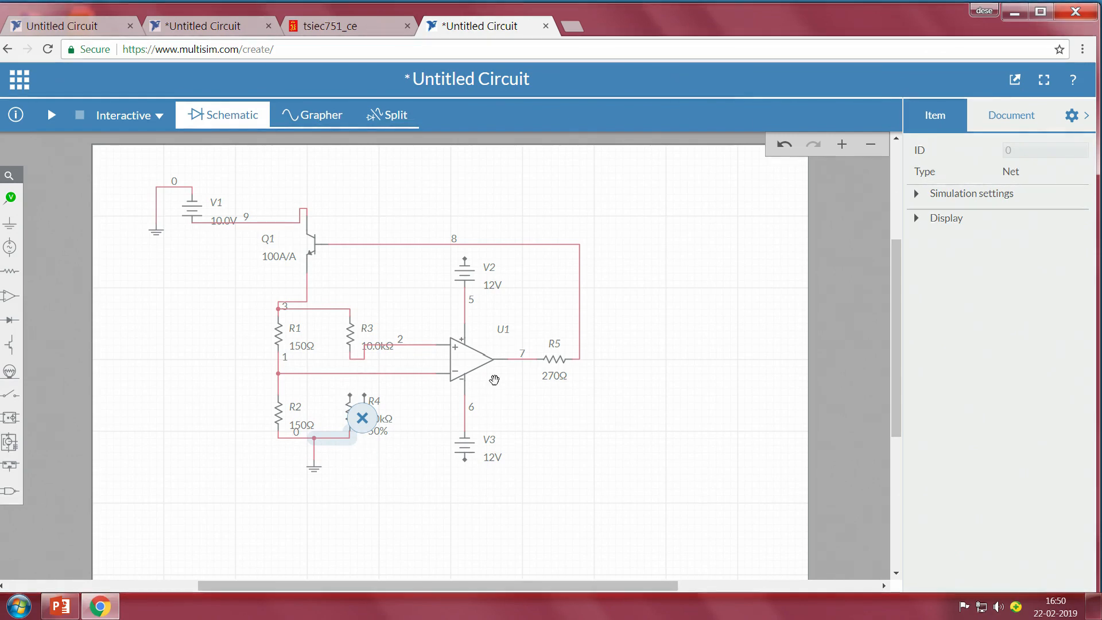
left_click(369, 469)
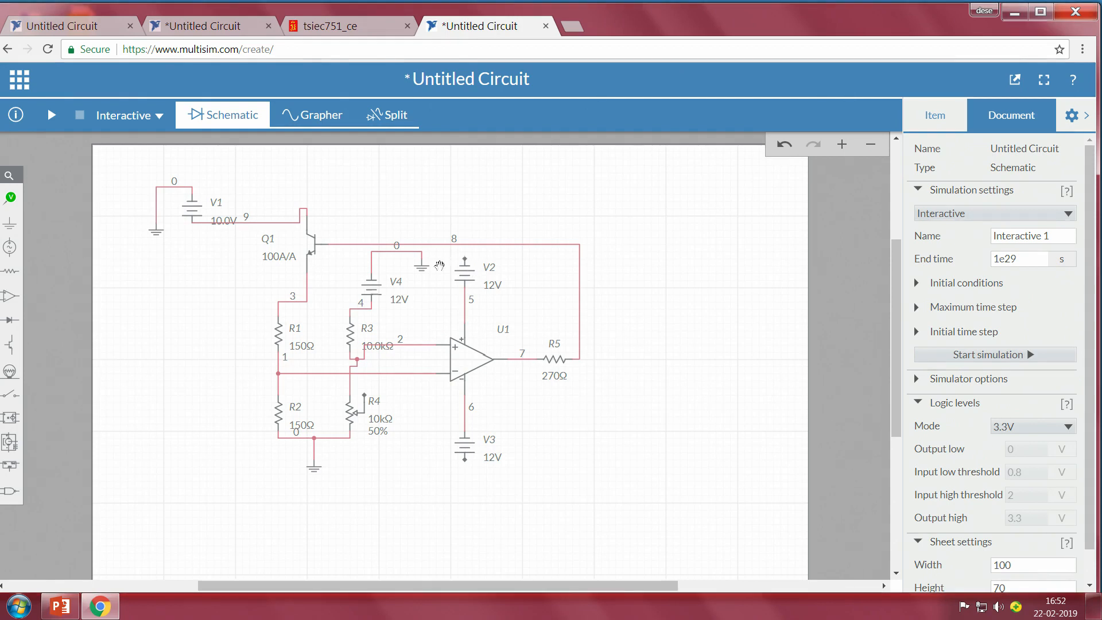
- Place a ground symbol beside V2 and wire it to V2's upper terminal
left_click(11, 227)
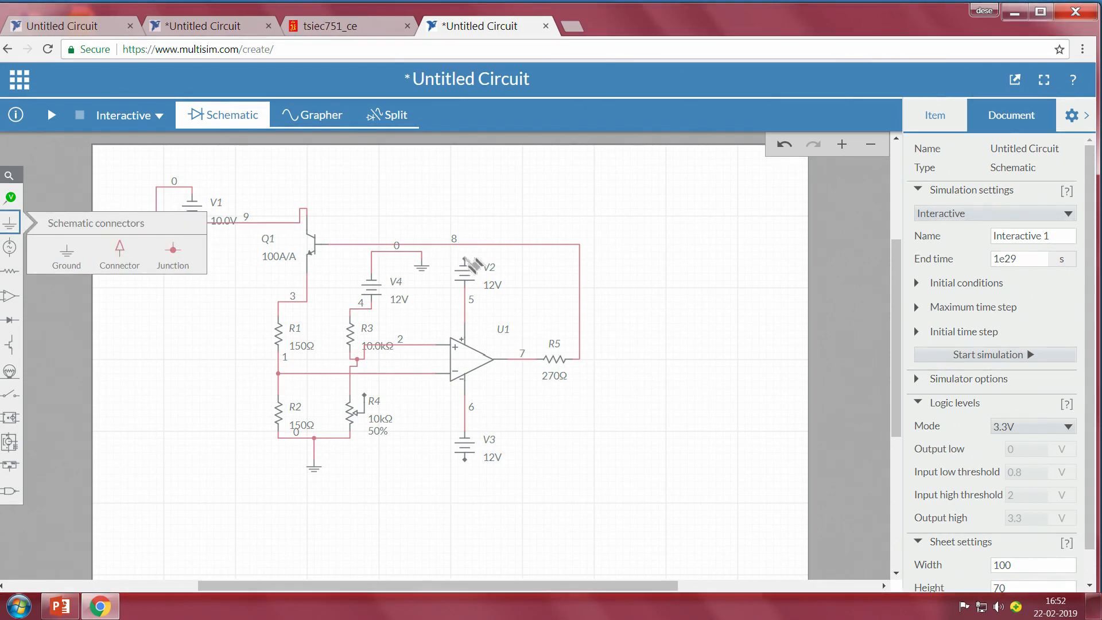
left_click(468, 259)
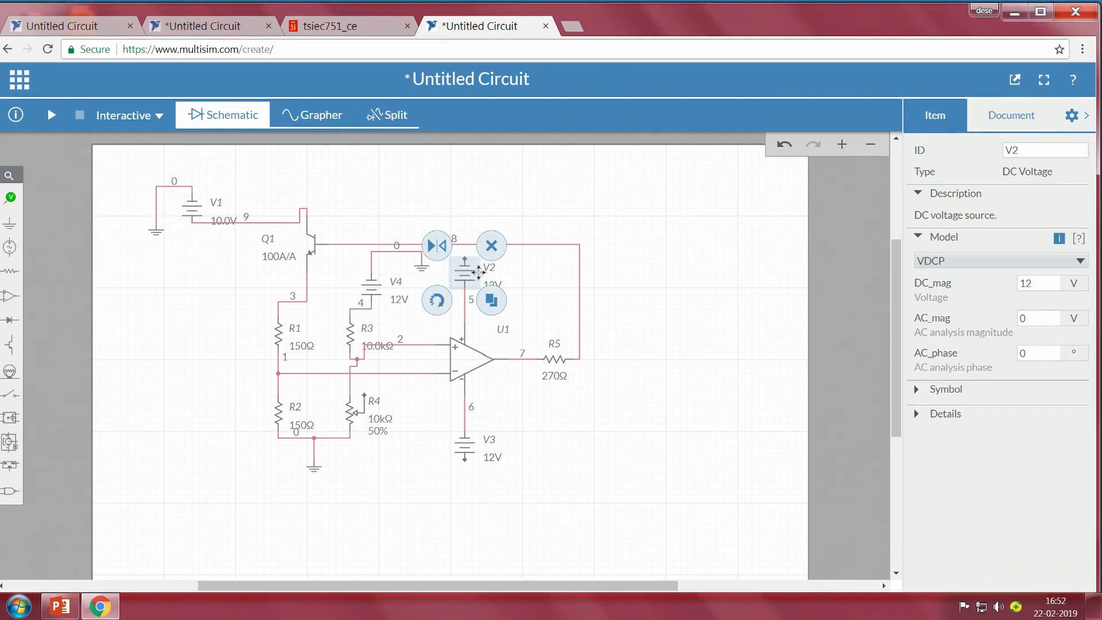
left_click(19, 228)
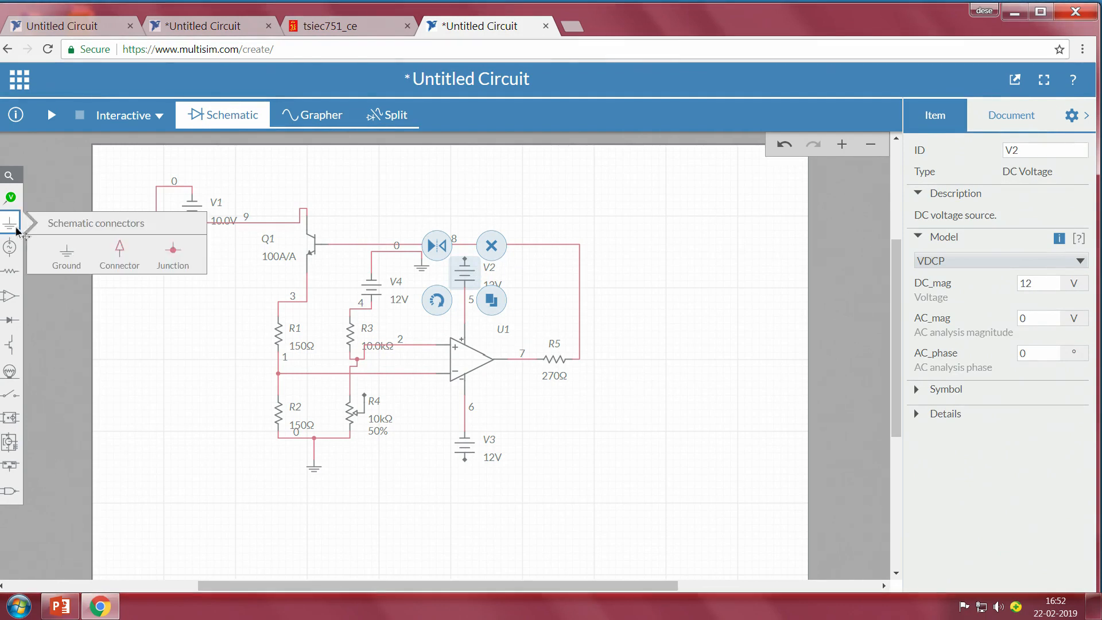
left_click(72, 252)
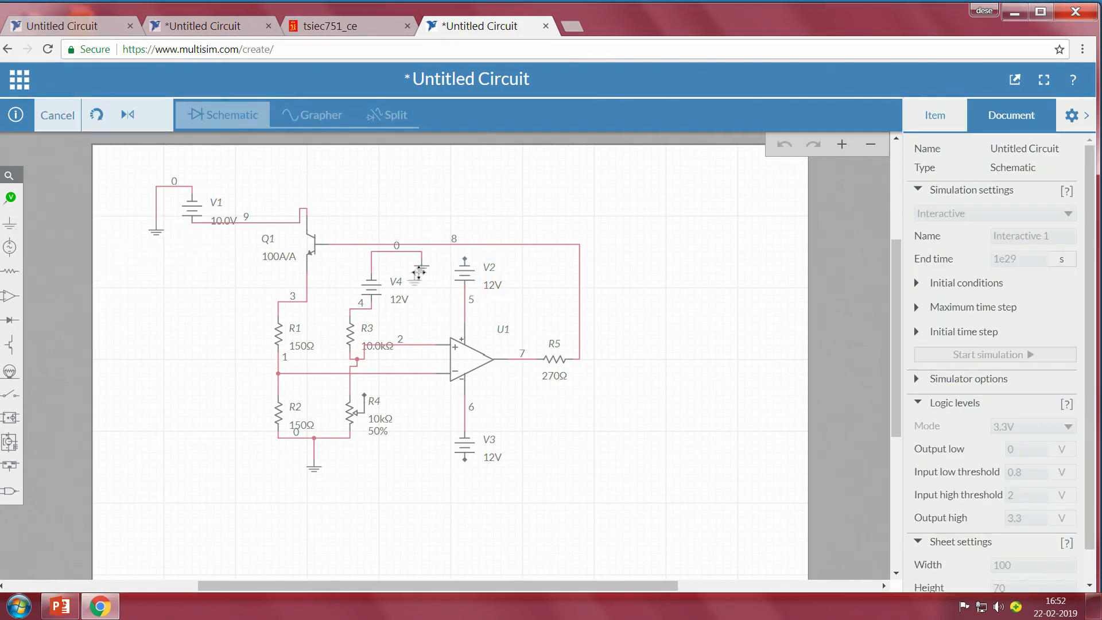
left_click(535, 264)
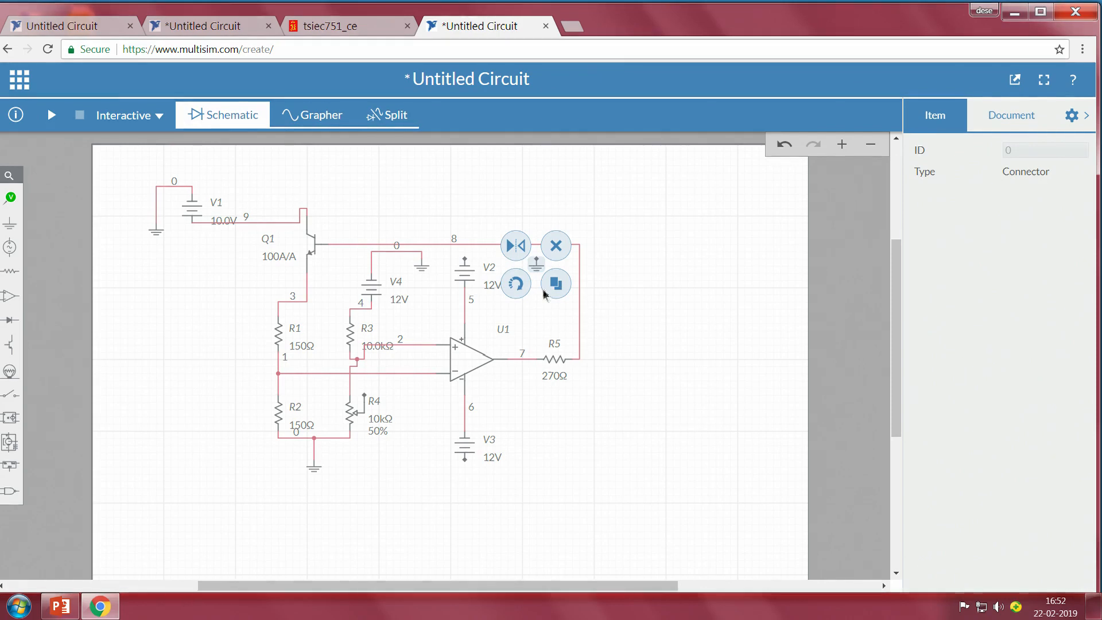
left_click(536, 257)
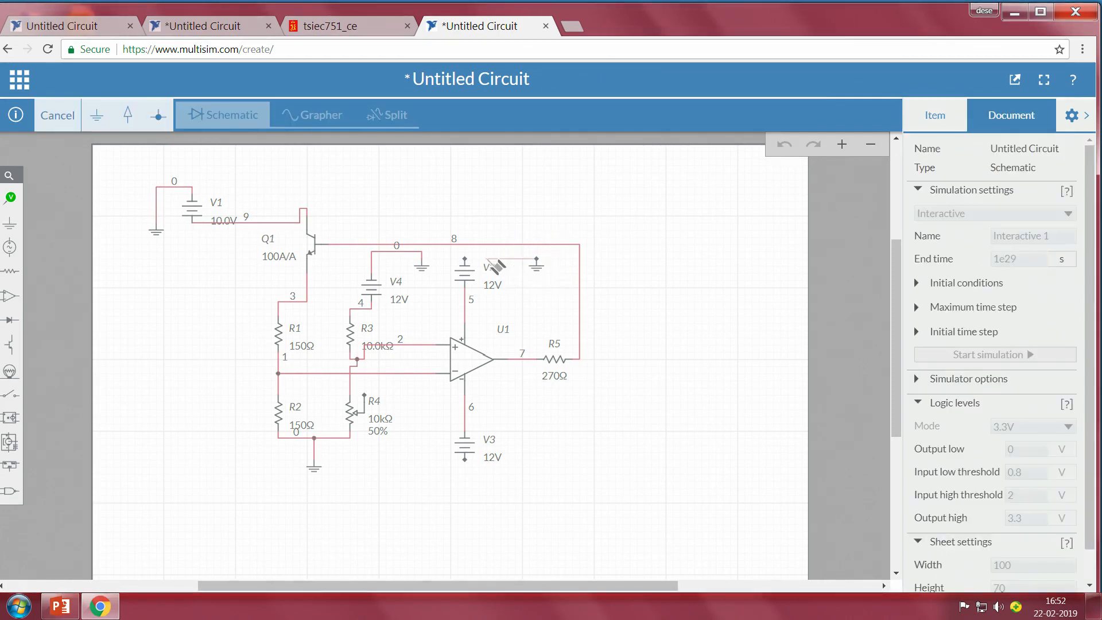
left_click(464, 258)
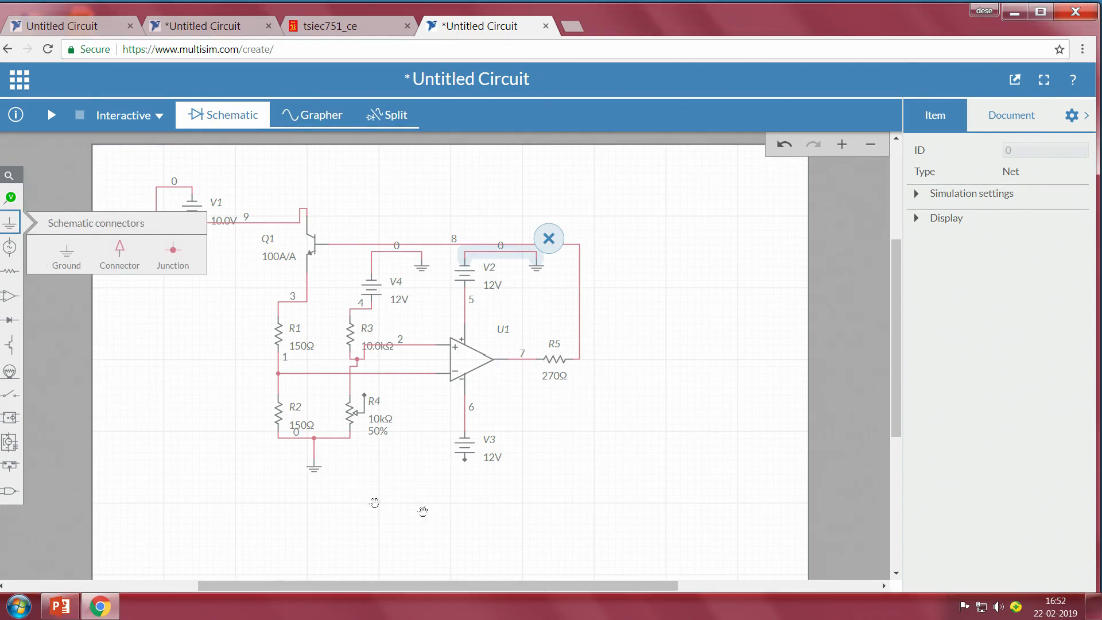
left_click(544, 478)
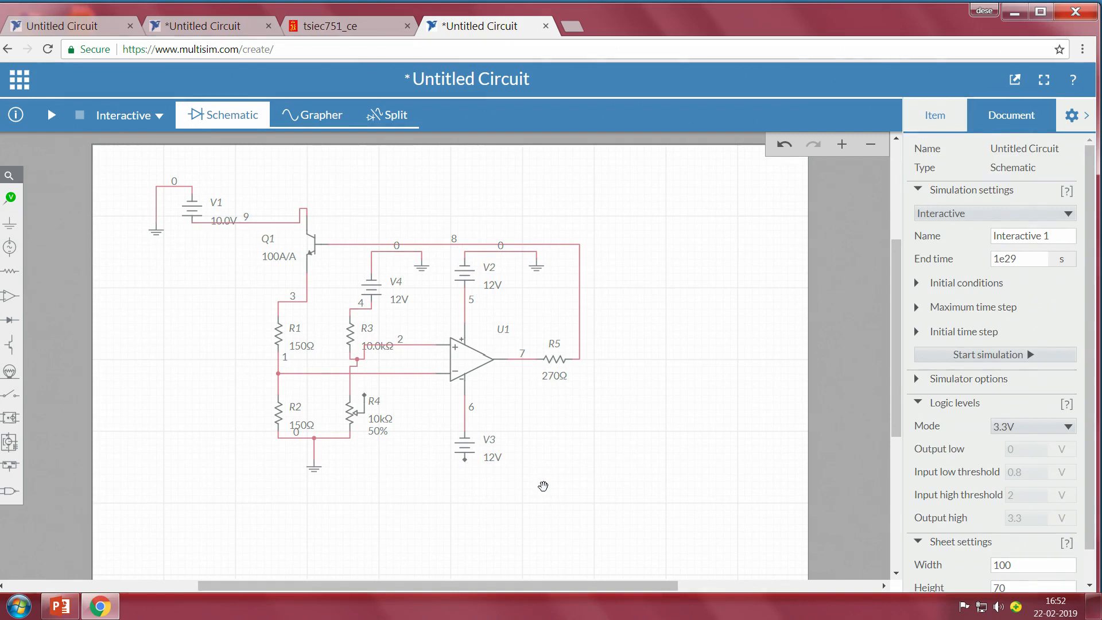
- Place a ground symbol below and beside V3 and wire it to V3's lower terminal
mouse_move(11, 224)
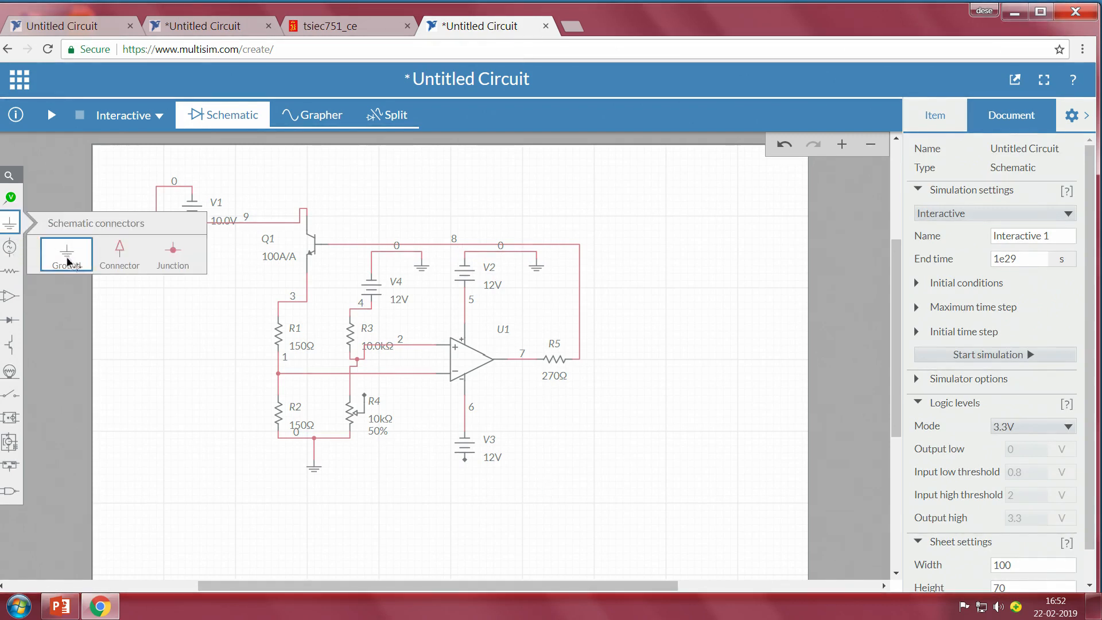
left_click(54, 253)
left_click(550, 496)
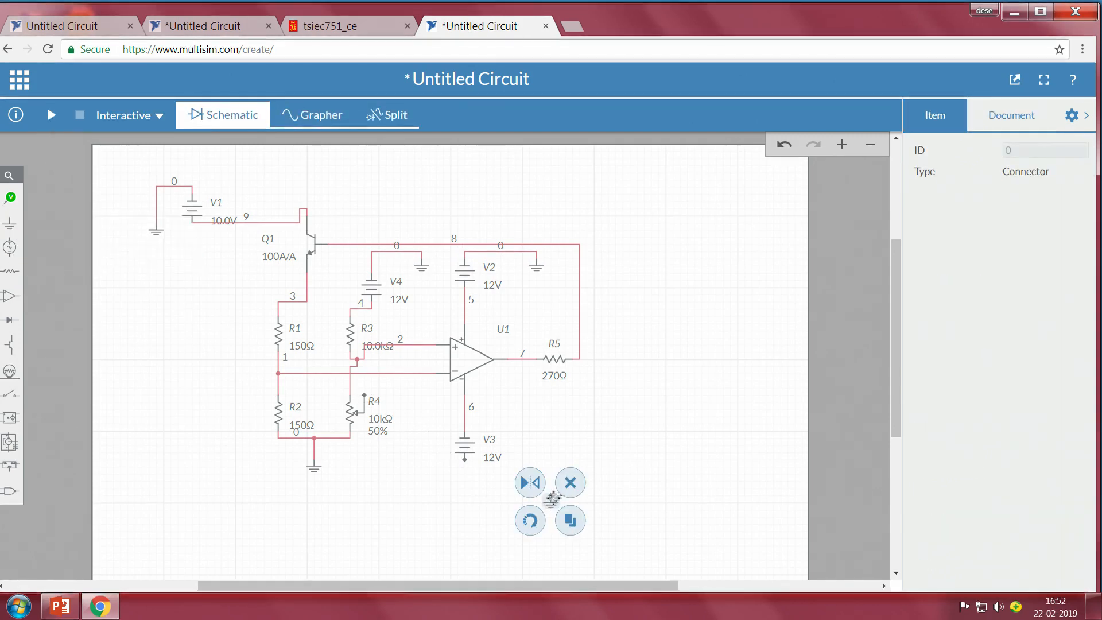
left_click(465, 463)
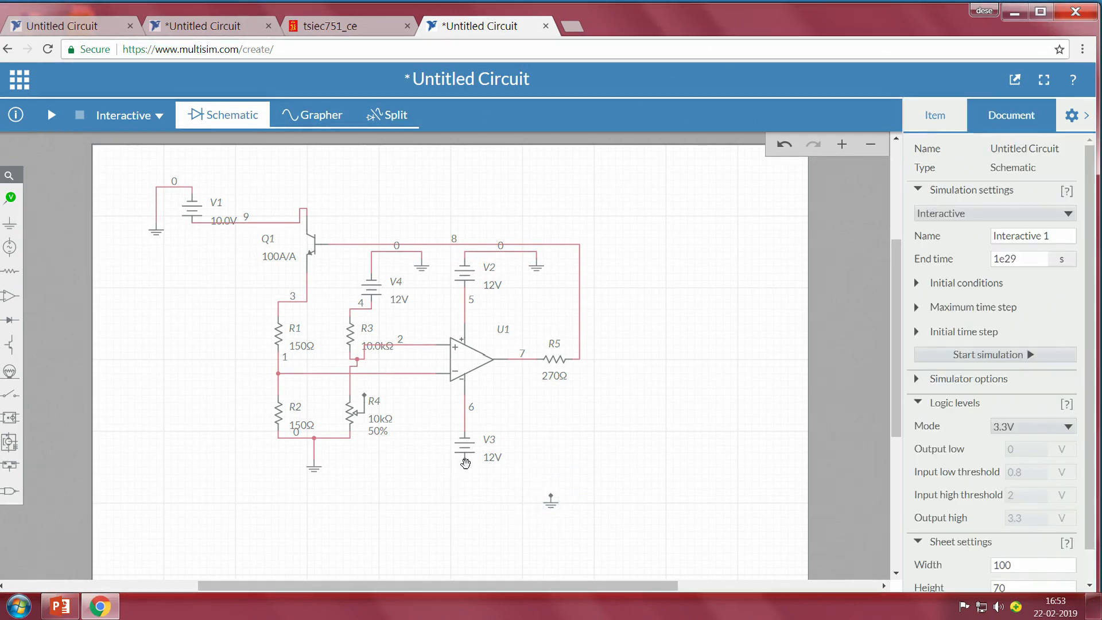
left_click_drag(553, 498, 557, 504)
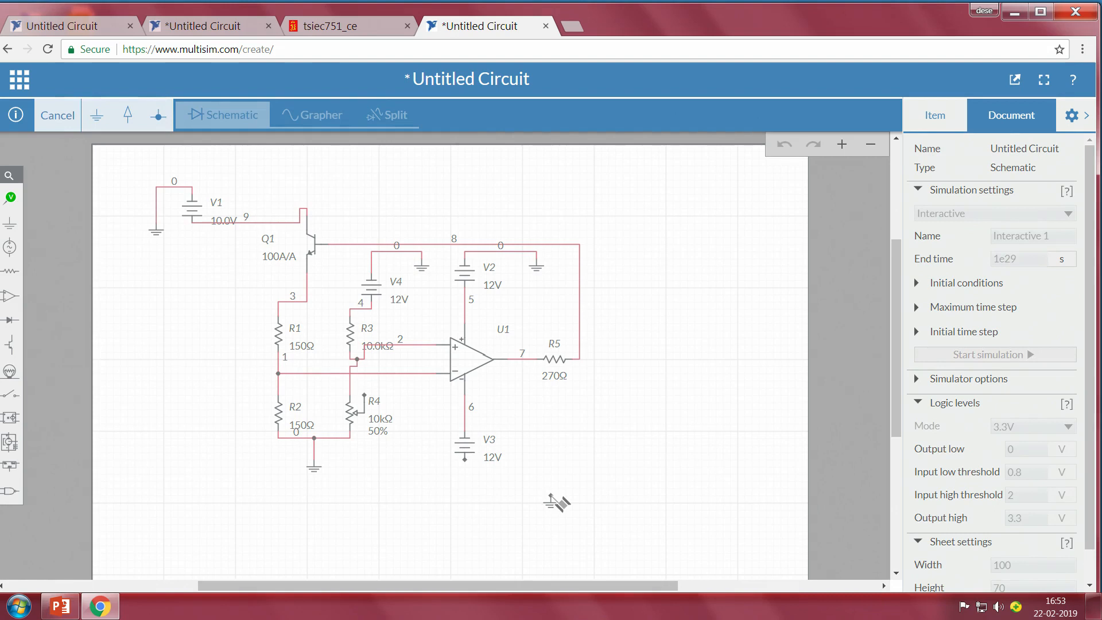
left_click(551, 496)
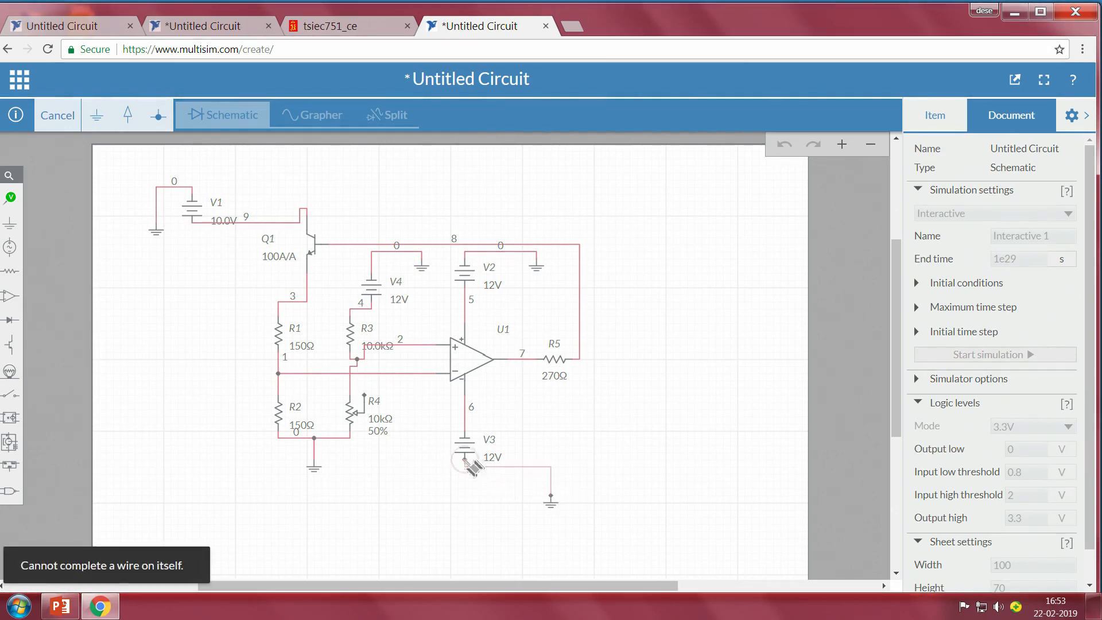
left_click(465, 460)
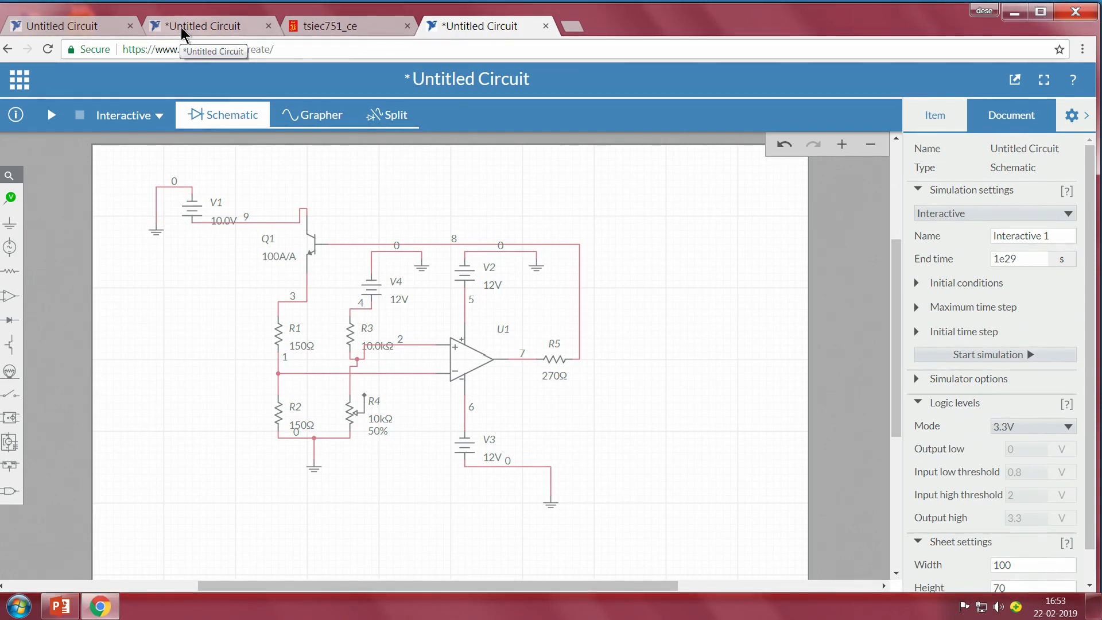
- Switch to the tsiec751_ce PDF and examine the Pt100 temperature versus resistance tables across its pages
left_click(329, 31)
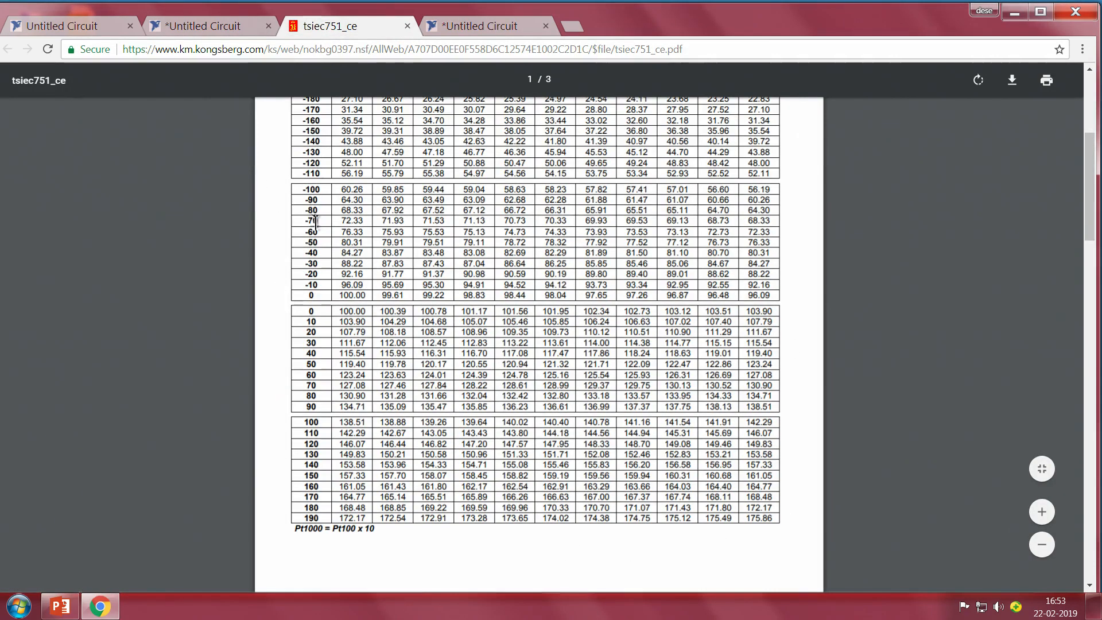
scroll(320, 251, "up", 2)
scroll(320, 251, "up", 3)
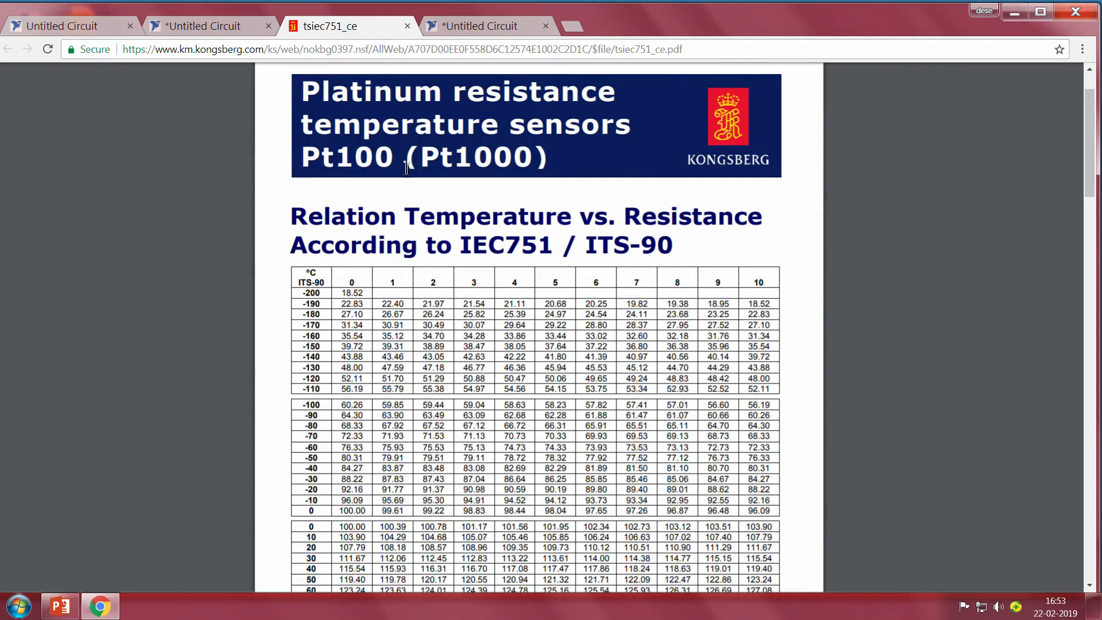
scroll(404, 178, "up", 2)
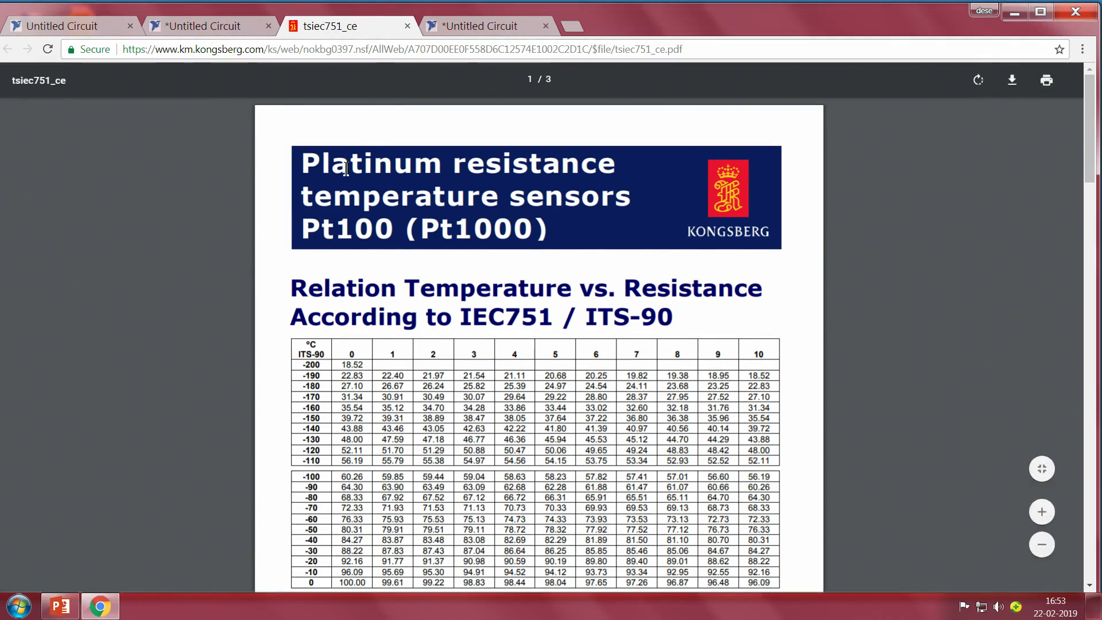
scroll(358, 232, "down", 2)
scroll(333, 263, "down", 3)
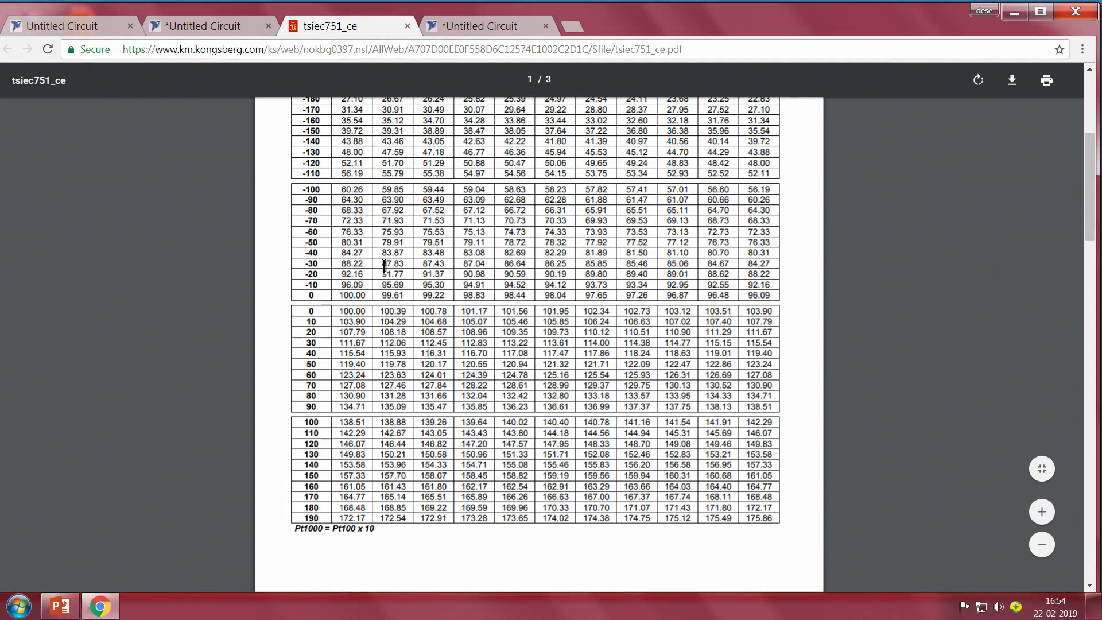
scroll(353, 336, "up", 1)
scroll(353, 336, "up", 5)
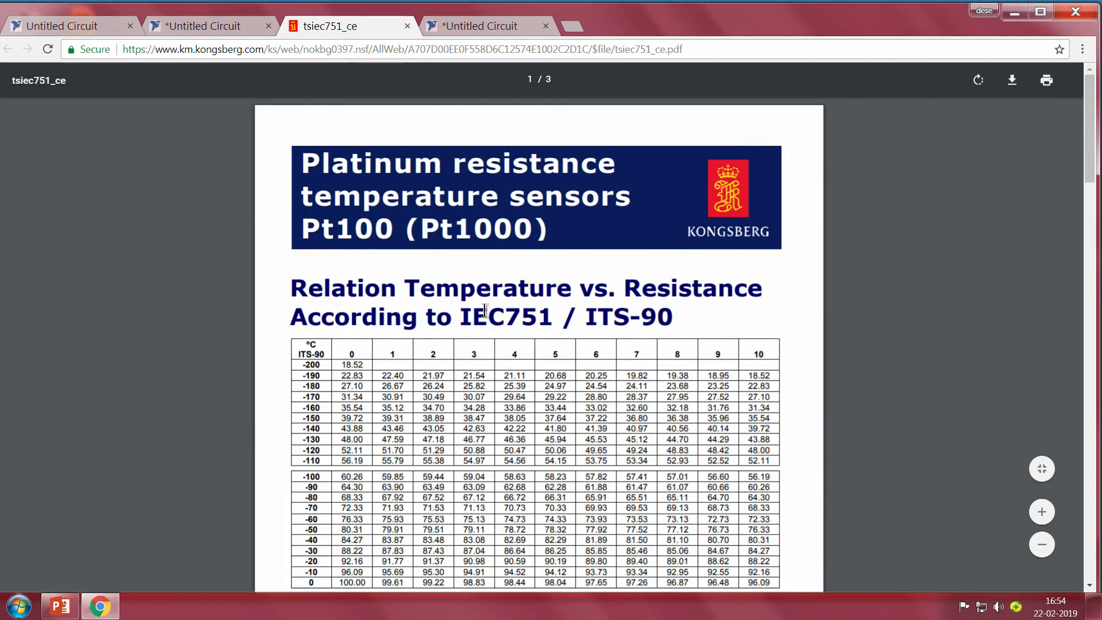
scroll(485, 311, "down", 3)
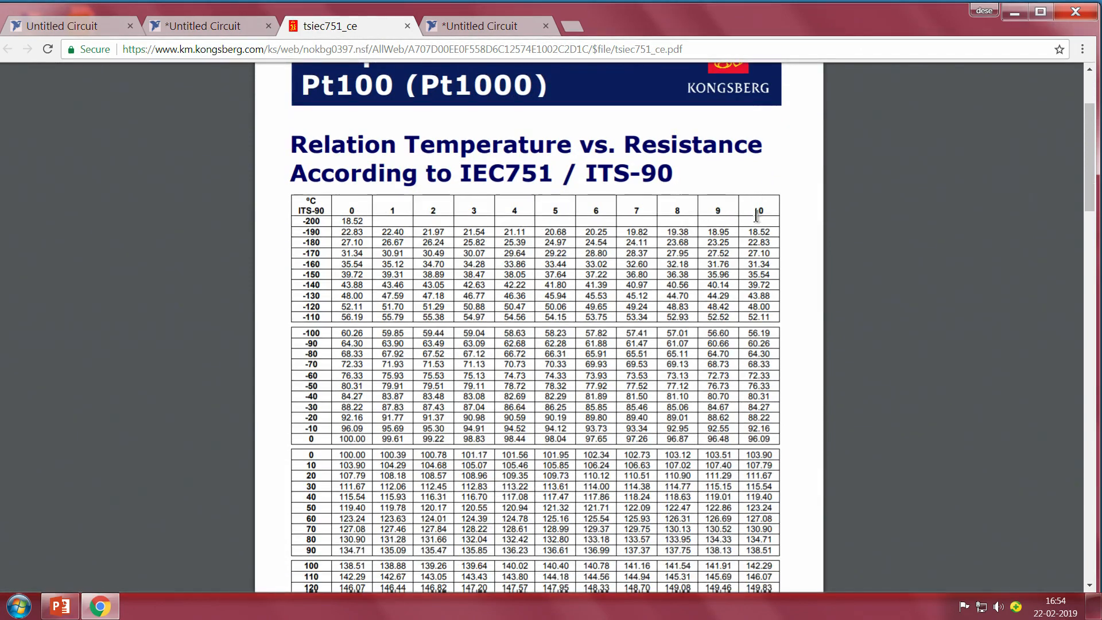
scroll(367, 382, "down", 2)
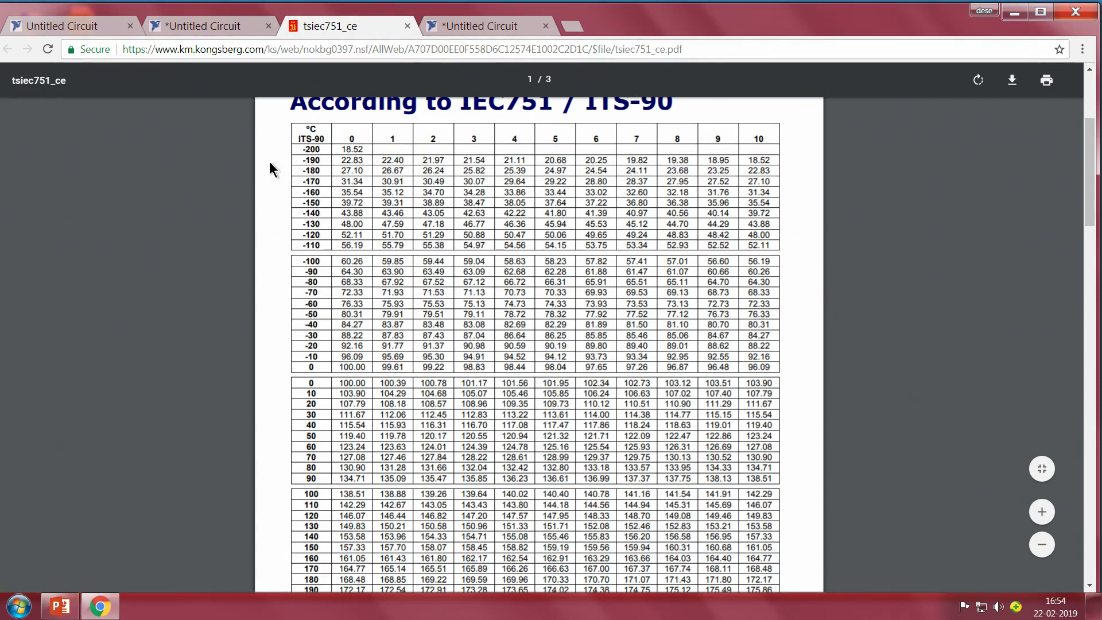
scroll(332, 277, "down", 4)
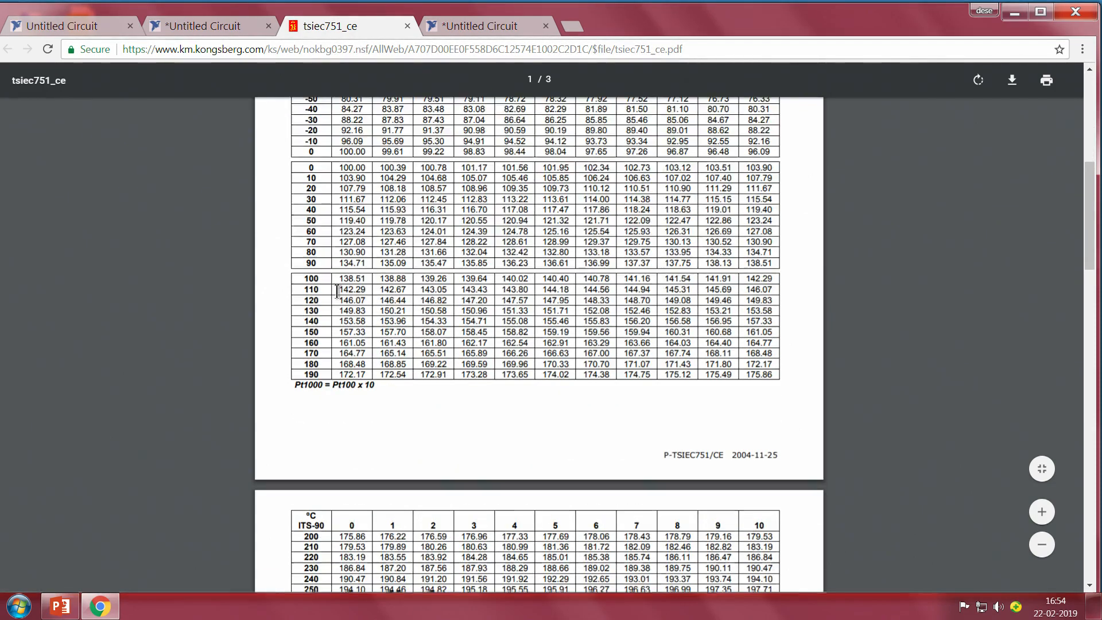
scroll(338, 291, "down", 9)
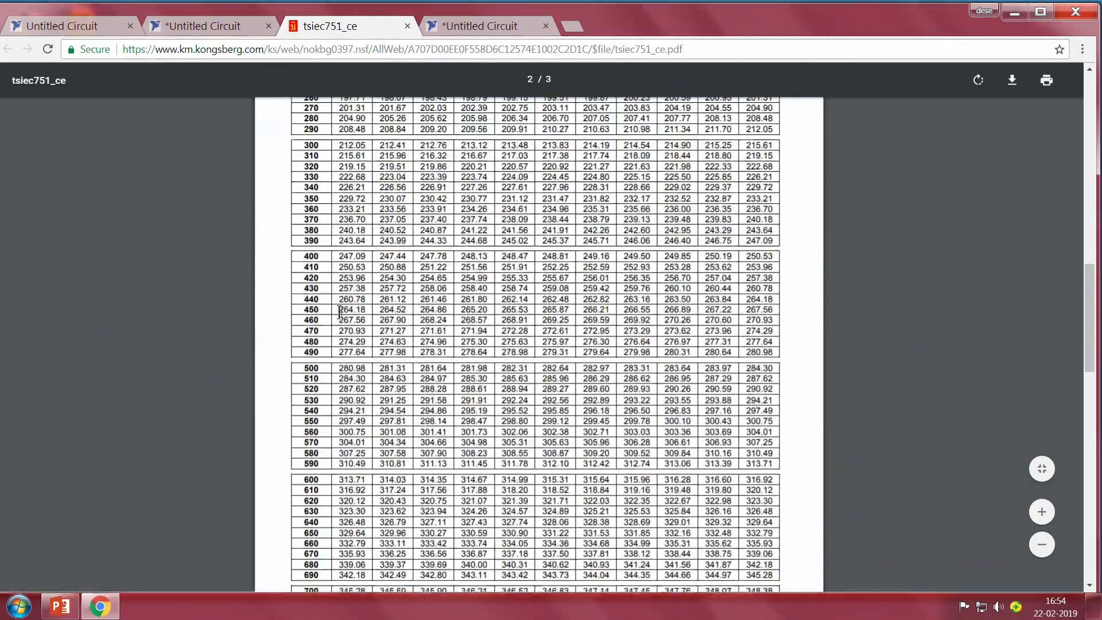
scroll(340, 312, "down", 3)
scroll(339, 312, "up", 7)
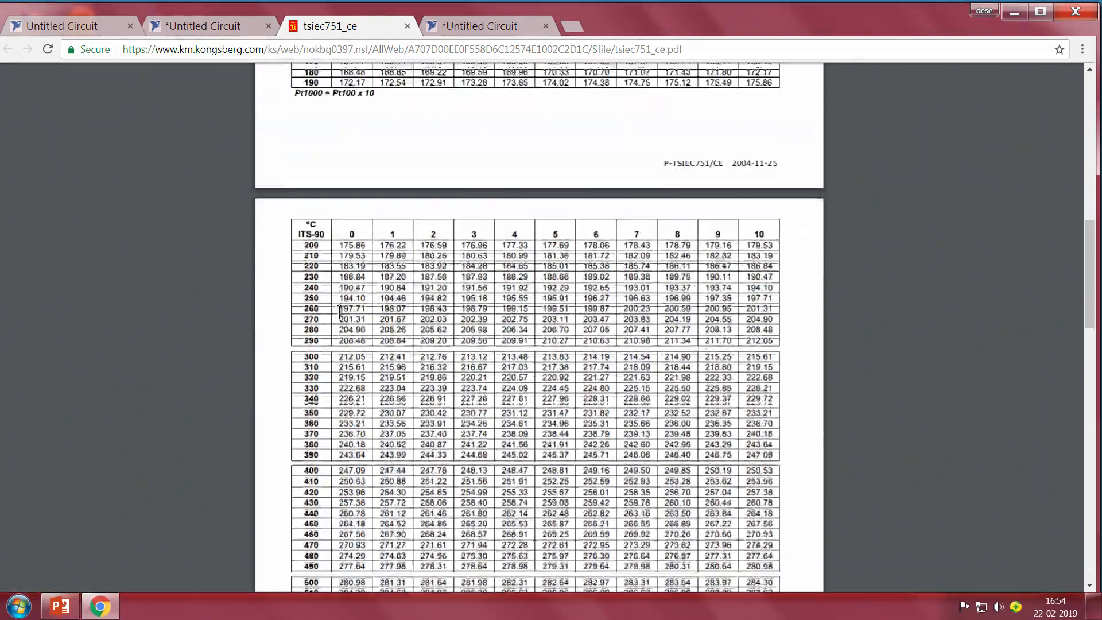
- Return to the first page of the PDF and examine the Pt100 resistance values for 0 to 190 °C
scroll(340, 313, "up", 8)
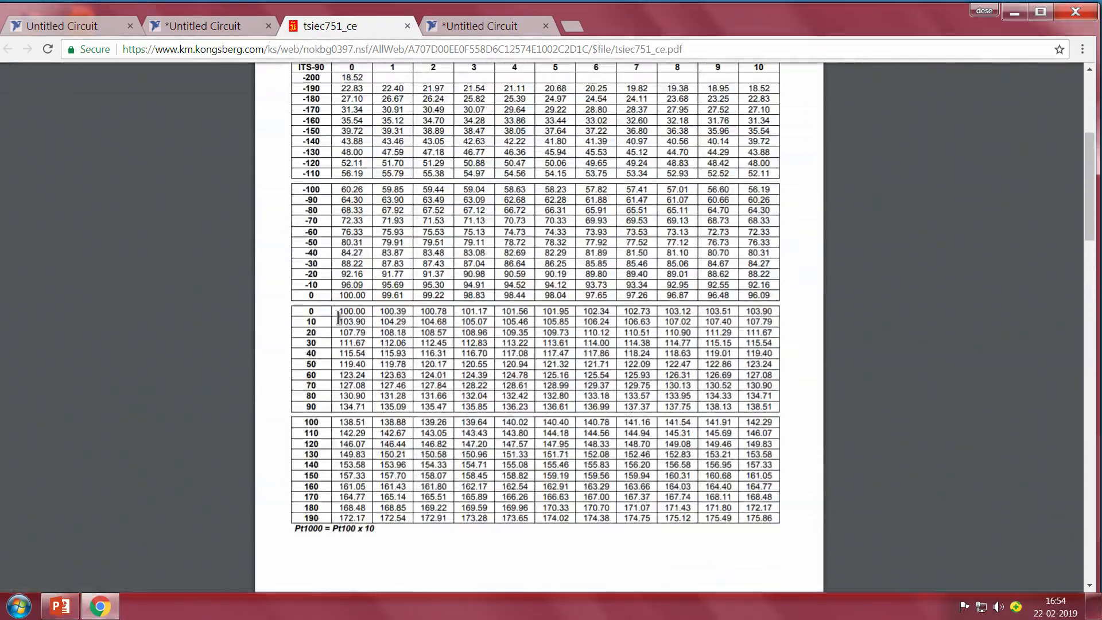
scroll(338, 317, "up", 1)
scroll(333, 324, "down", 2)
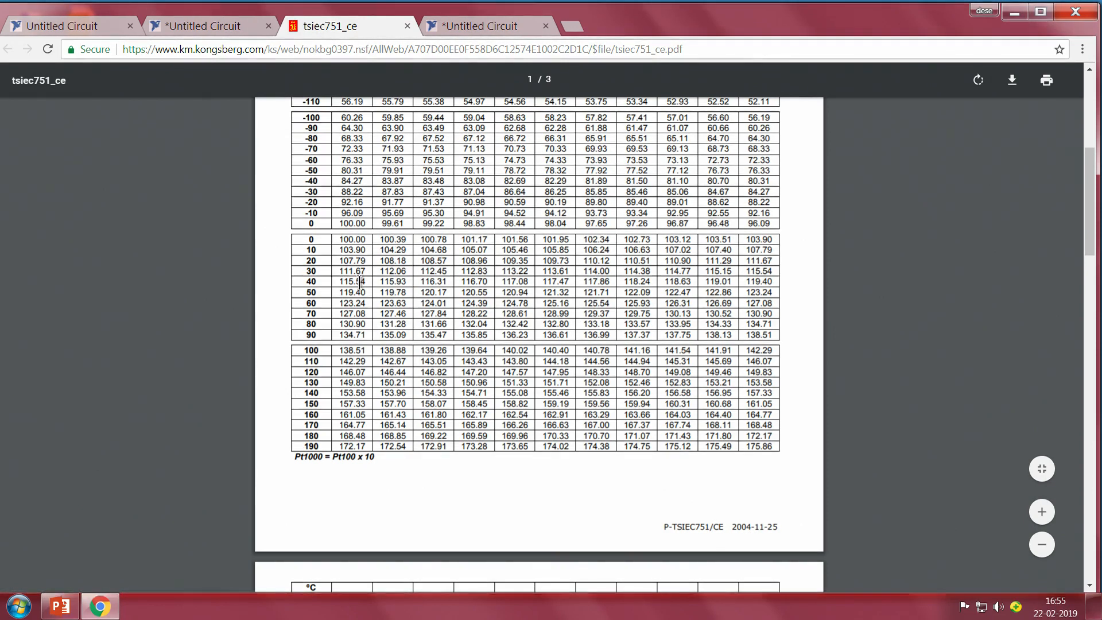
- Switch to the running simulation with the voltage probes and inspect potentiometer R4's position and resistance settings
left_click(207, 26)
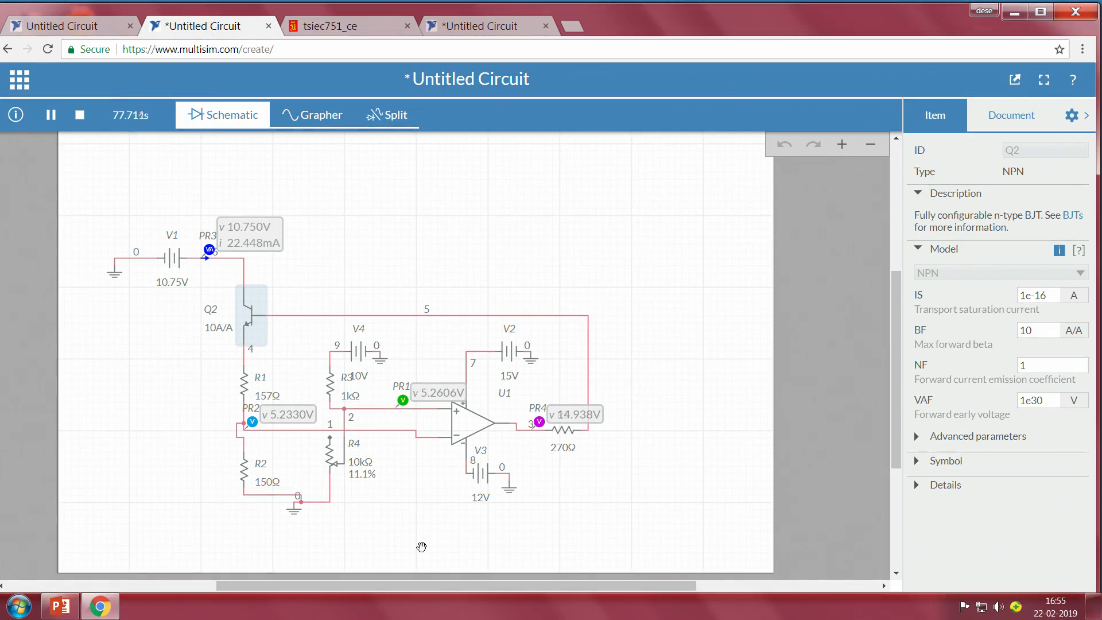
left_click(358, 479)
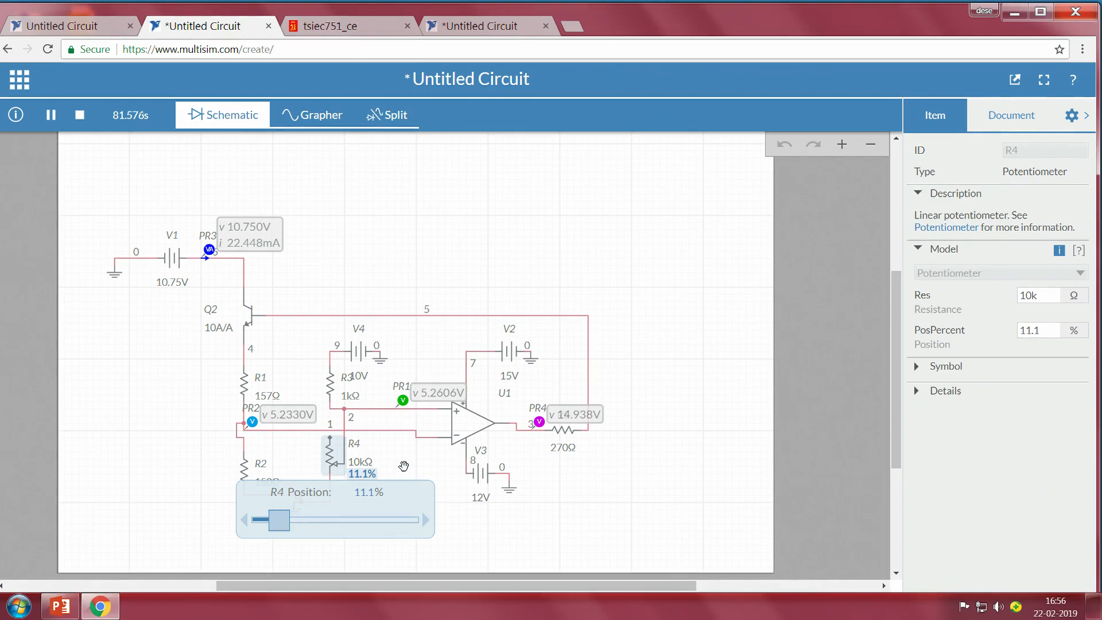
left_click(404, 466)
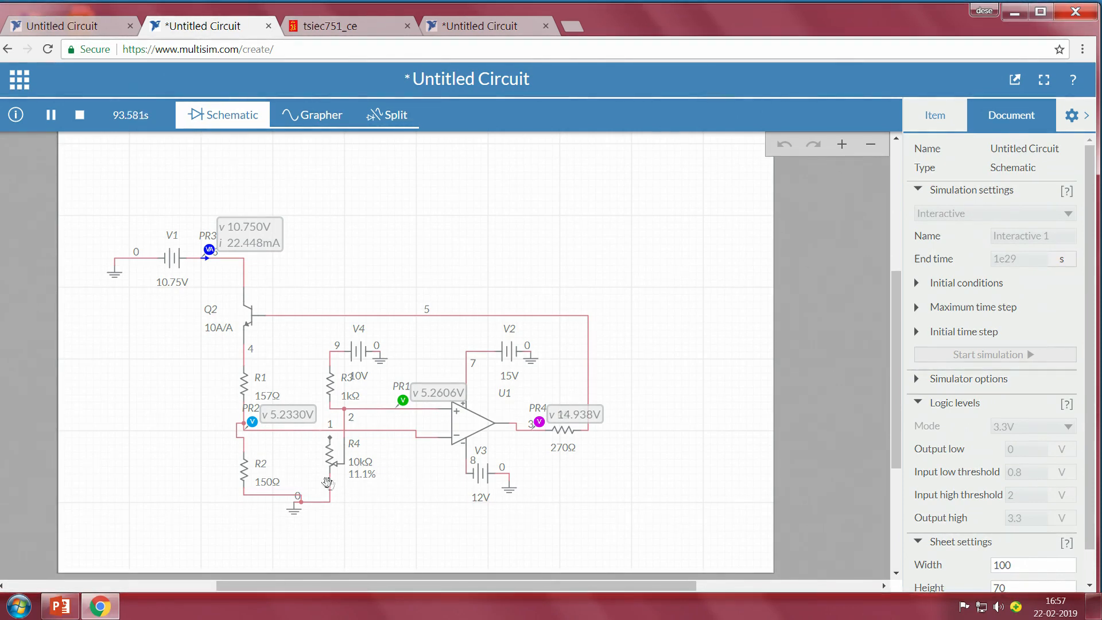
left_click(362, 464)
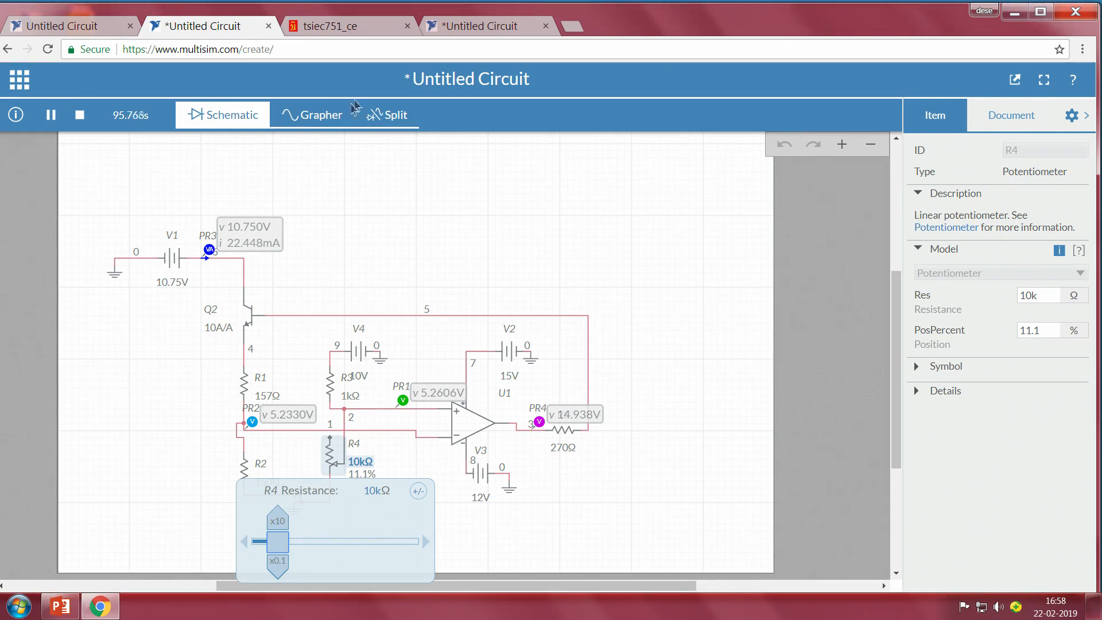
- Compare the newly built circuit and the Pt100 table with the running simulation, ending on the simulation
left_click(458, 29)
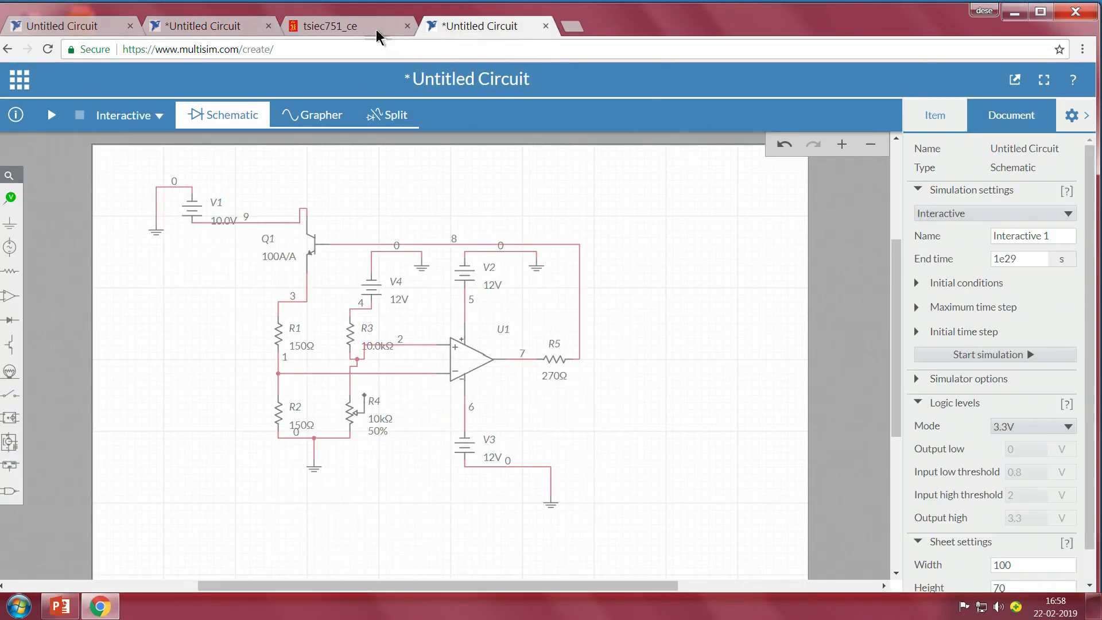
left_click(374, 28)
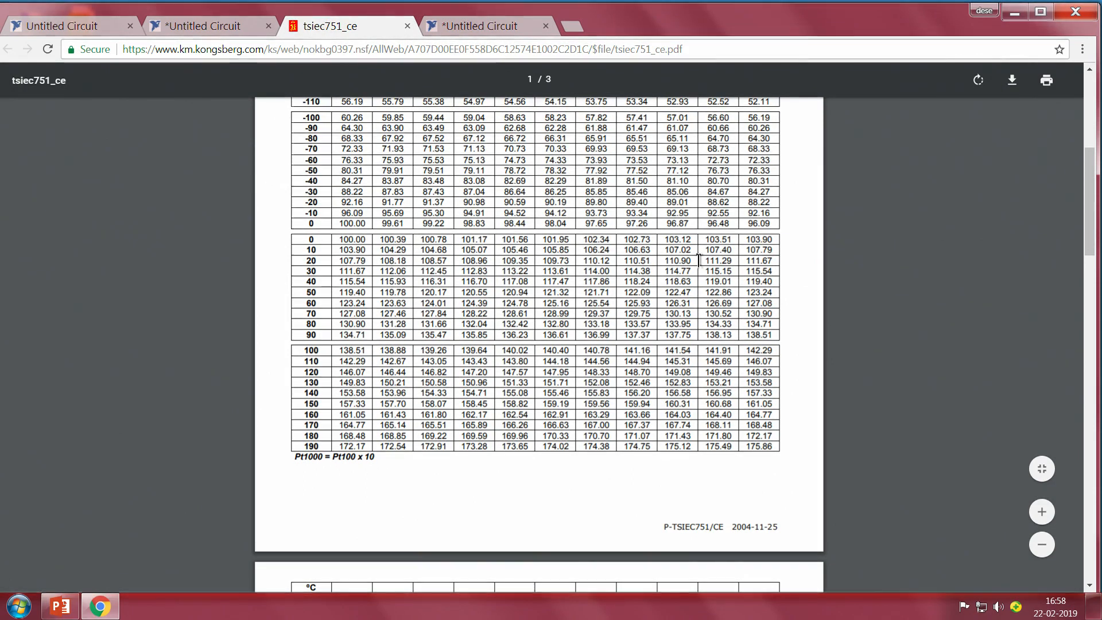
left_click(219, 22)
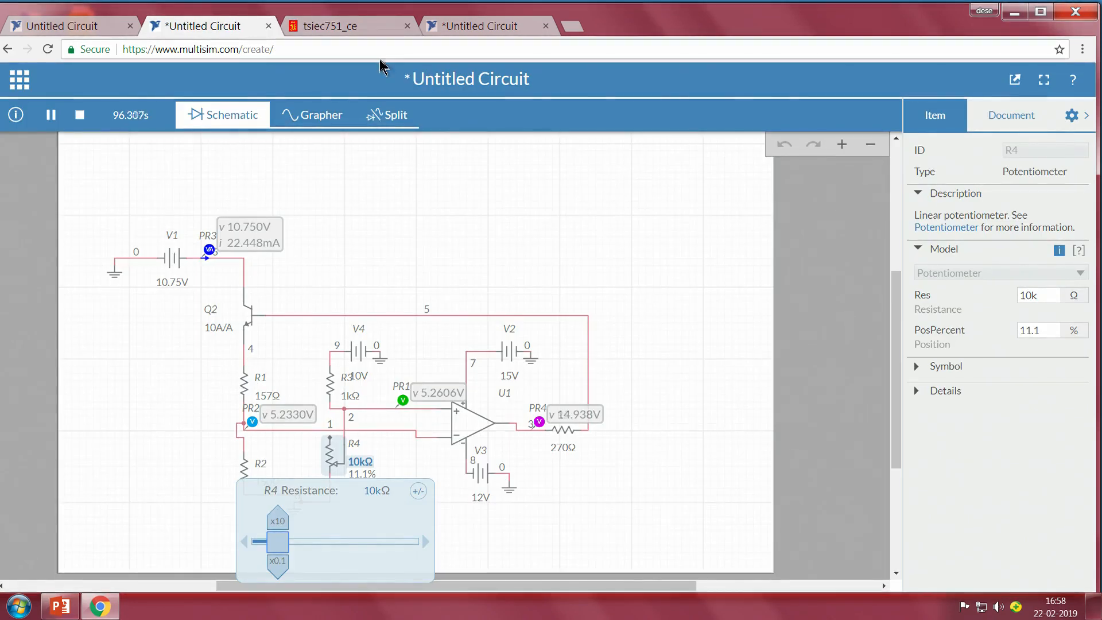
left_click(493, 32)
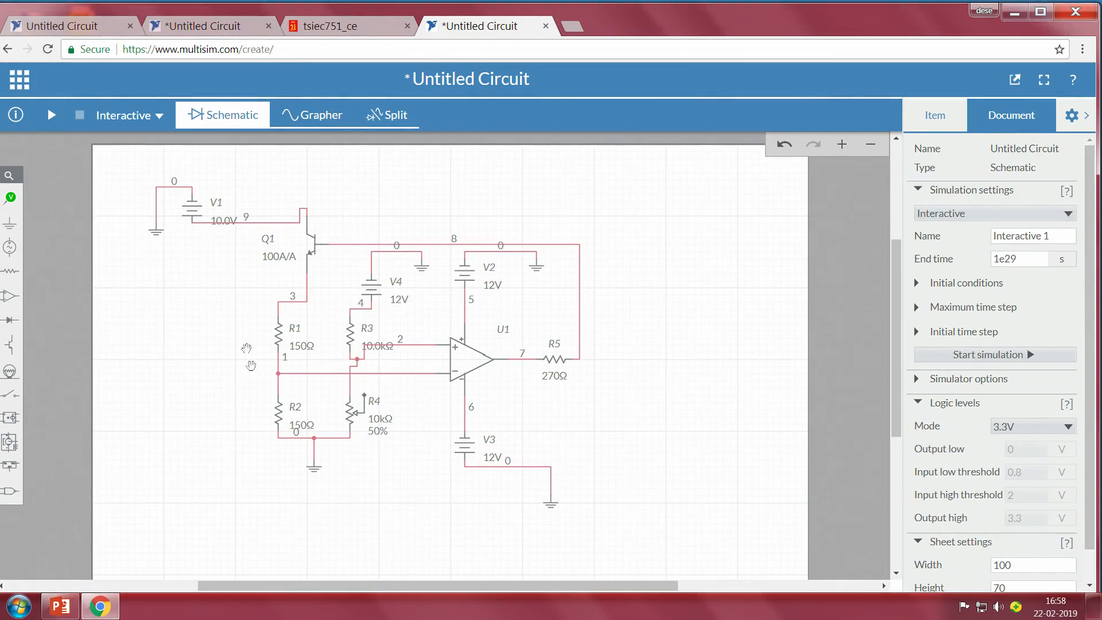
left_click(218, 25)
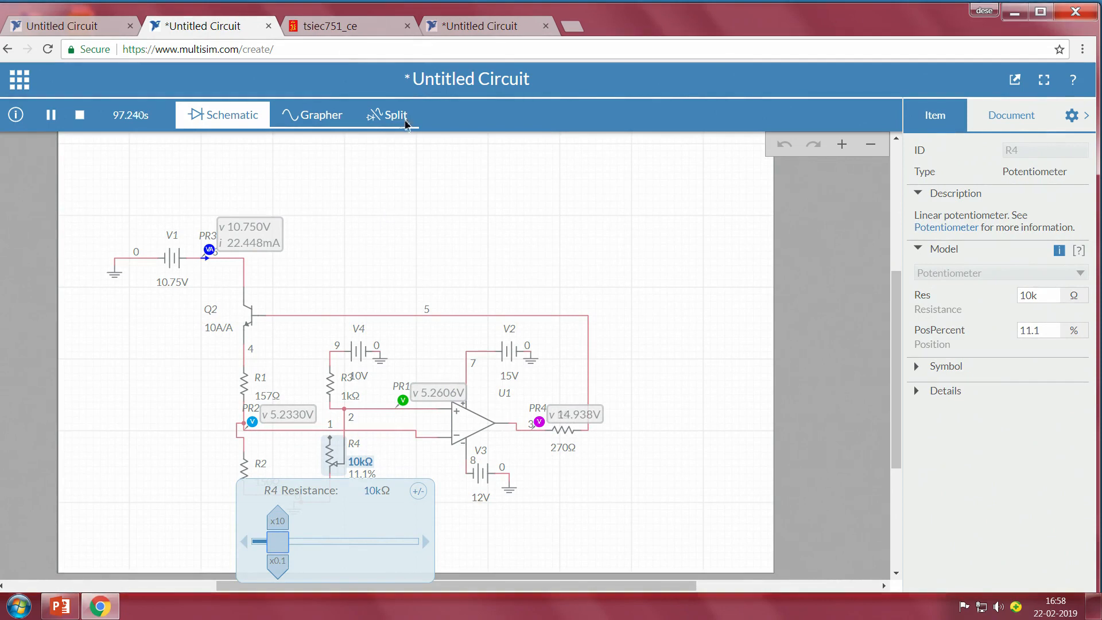
left_click(480, 27)
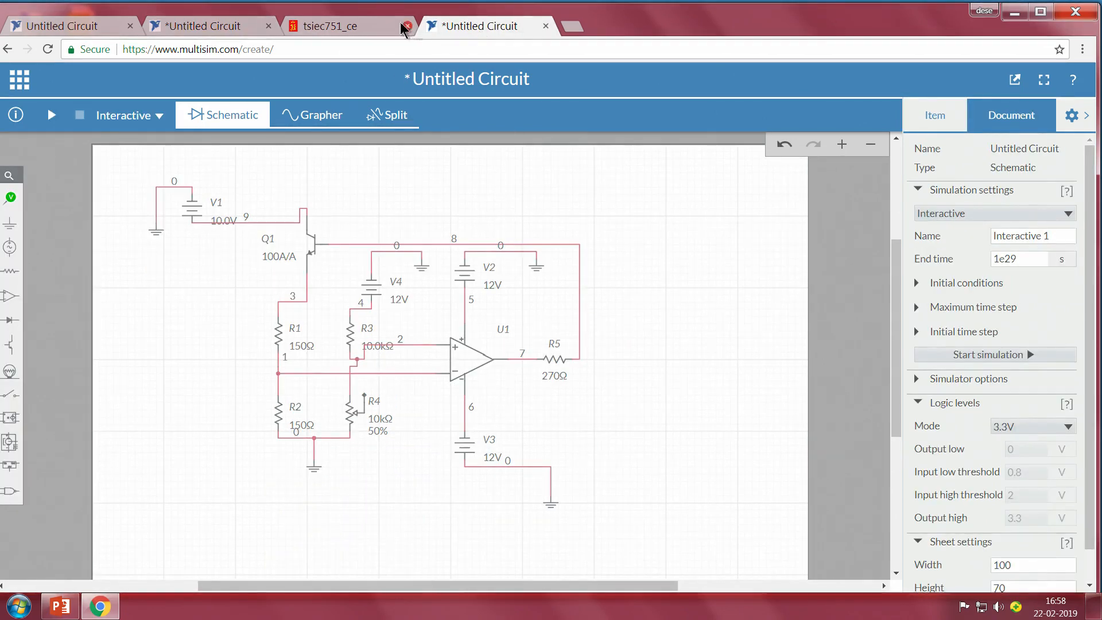
left_click(375, 25)
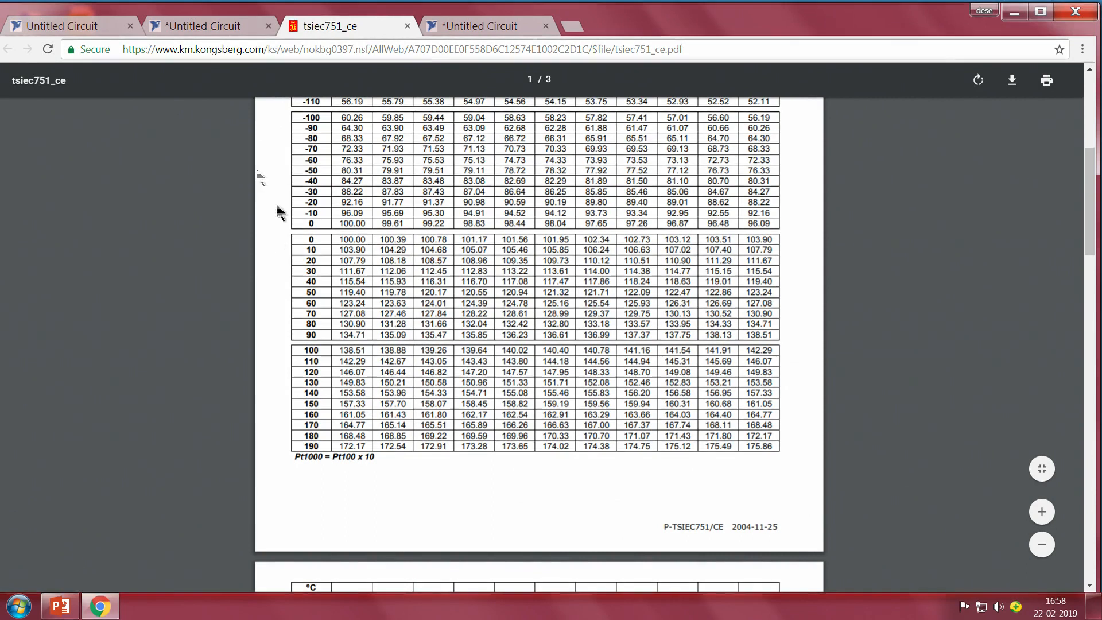
left_click(187, 30)
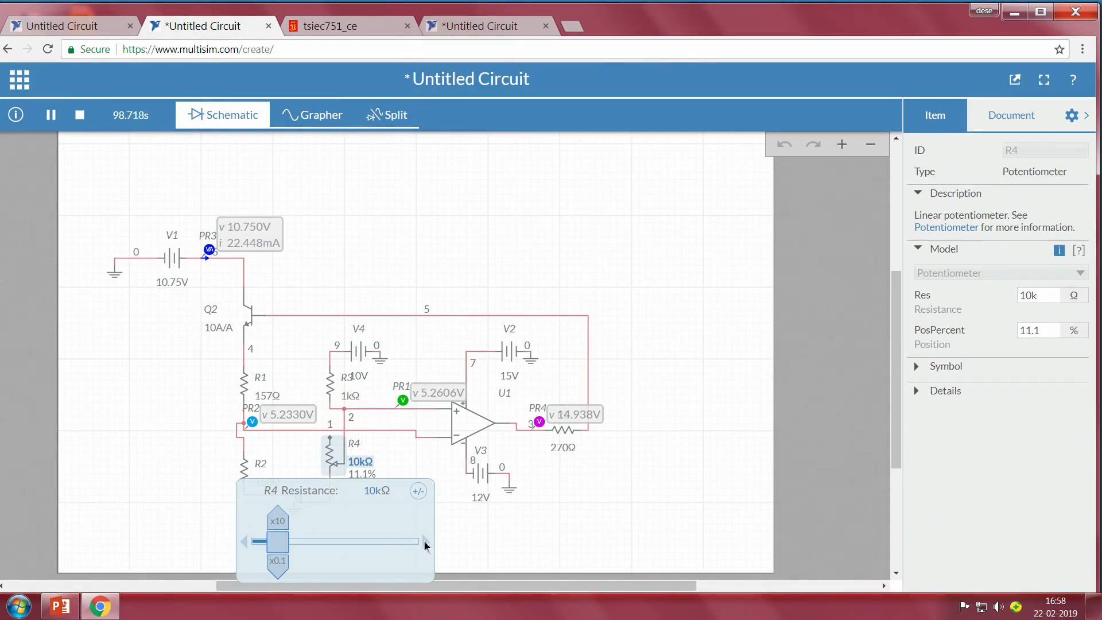
- Raise the position of potentiometer R4 to 15.5 % while the simulation runs
left_click(356, 489)
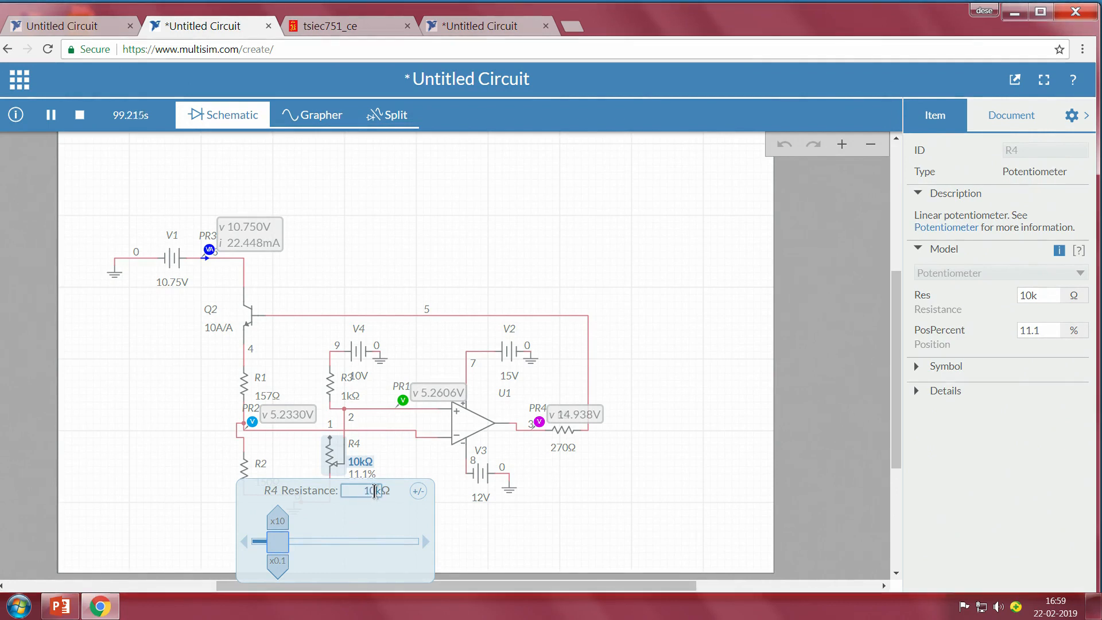
left_click(362, 475)
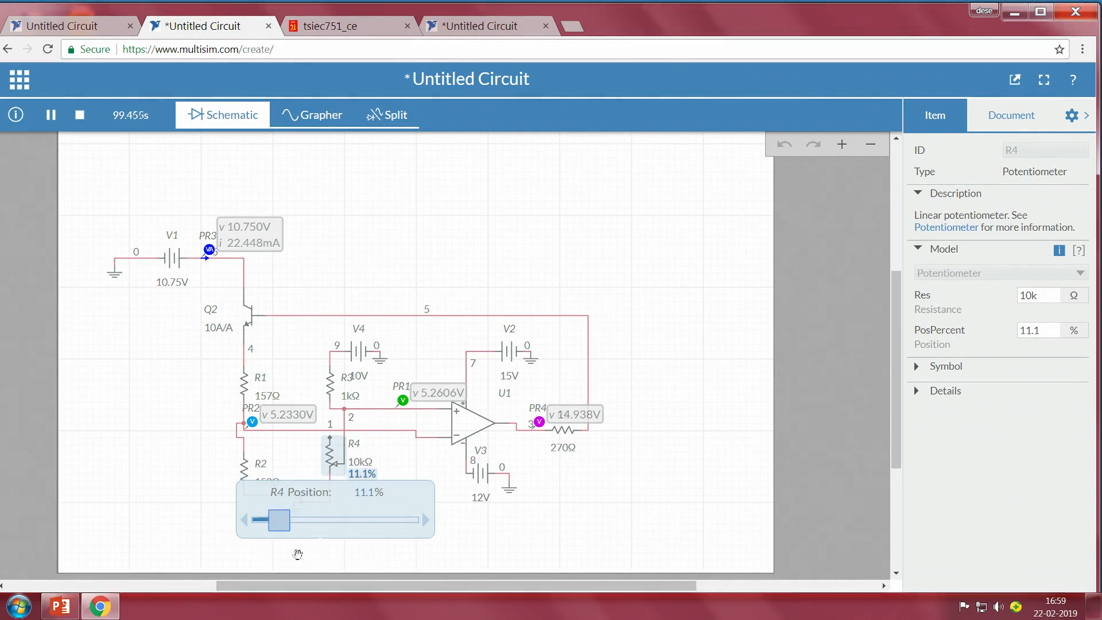
left_click(426, 523)
left_click(426, 523)
left_click(426, 523)
left_click(426, 523)
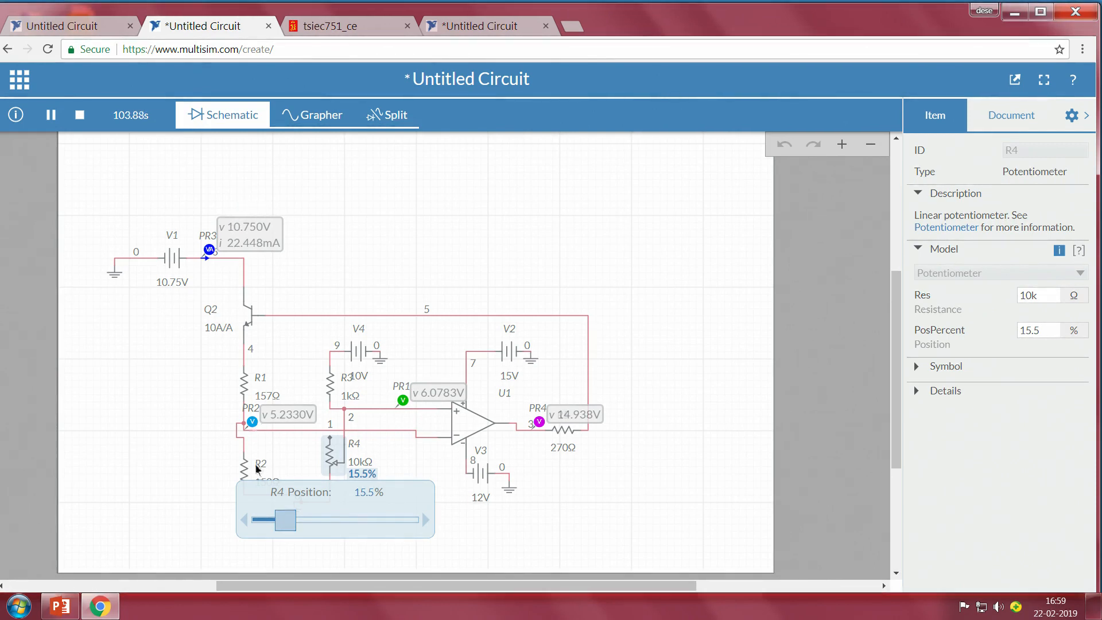
- Lower the position of potentiometer R4 to 11.5 % and close its position control
left_click(243, 521)
left_click(243, 521)
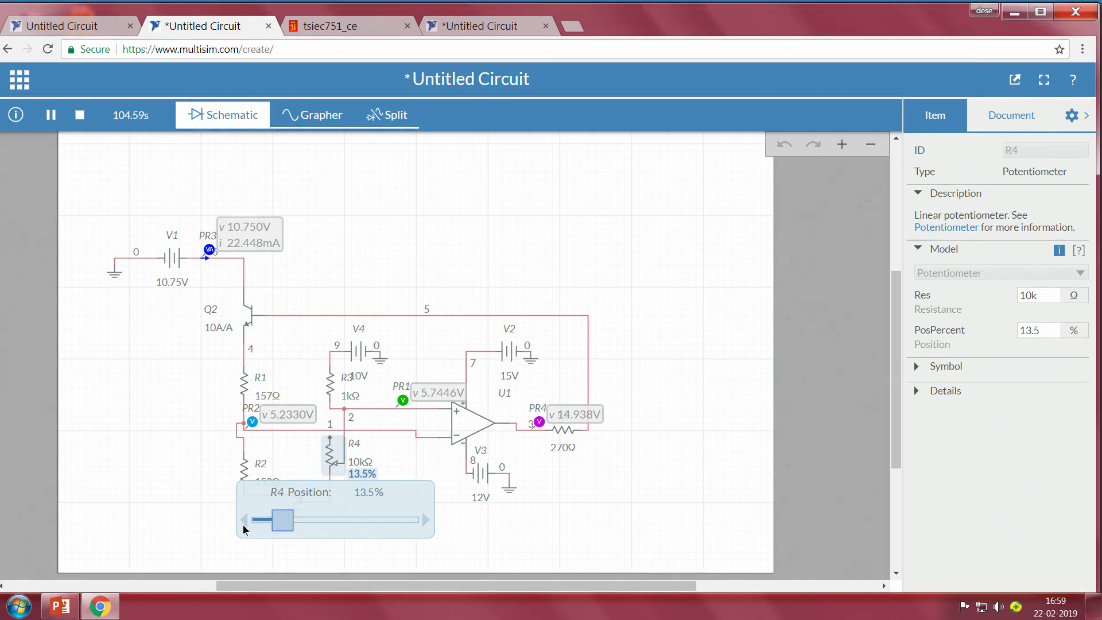
left_click(244, 521)
left_click(244, 521)
left_click(246, 524)
left_click(247, 523)
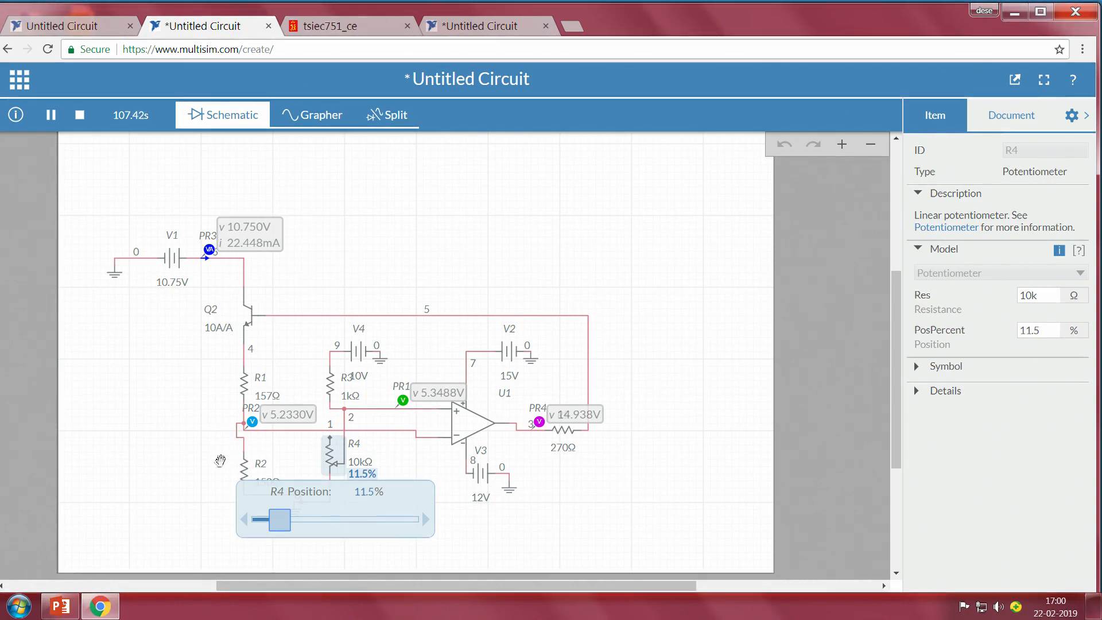
left_click(235, 450)
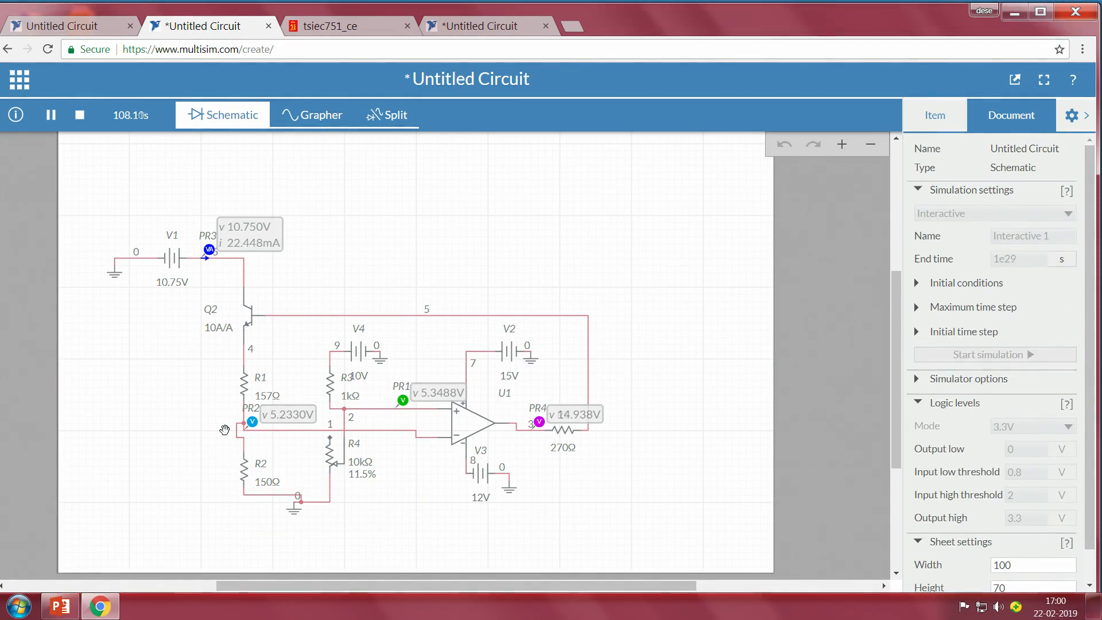
- Lower the resistance of R2 in 5 Ω steps to 110 Ω while the simulation runs
left_click(244, 470)
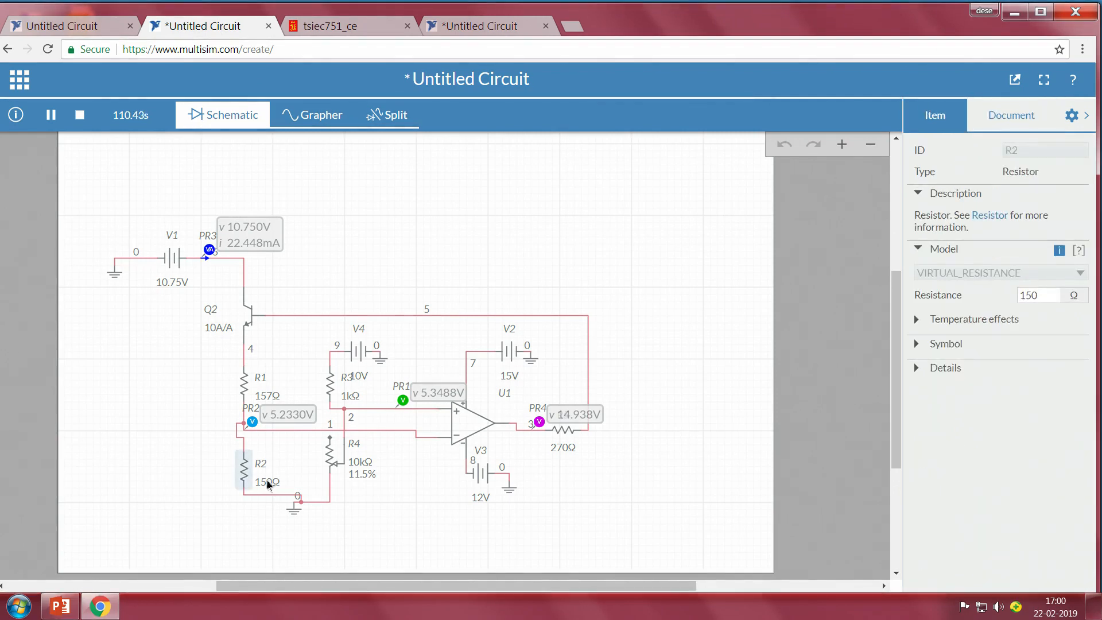
left_click(266, 478)
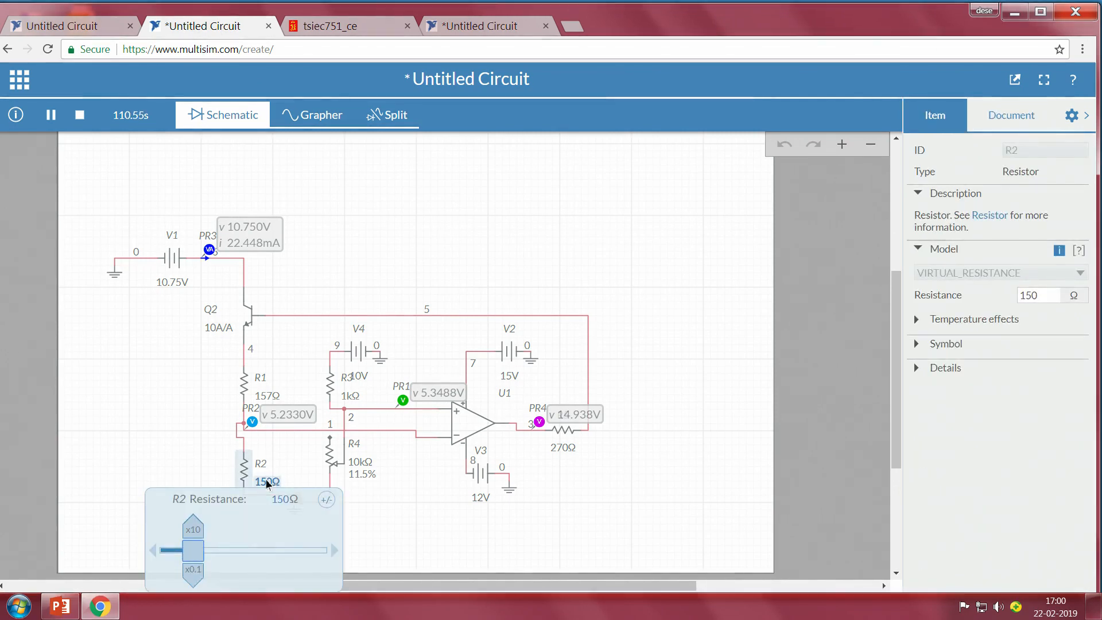
left_click(155, 552)
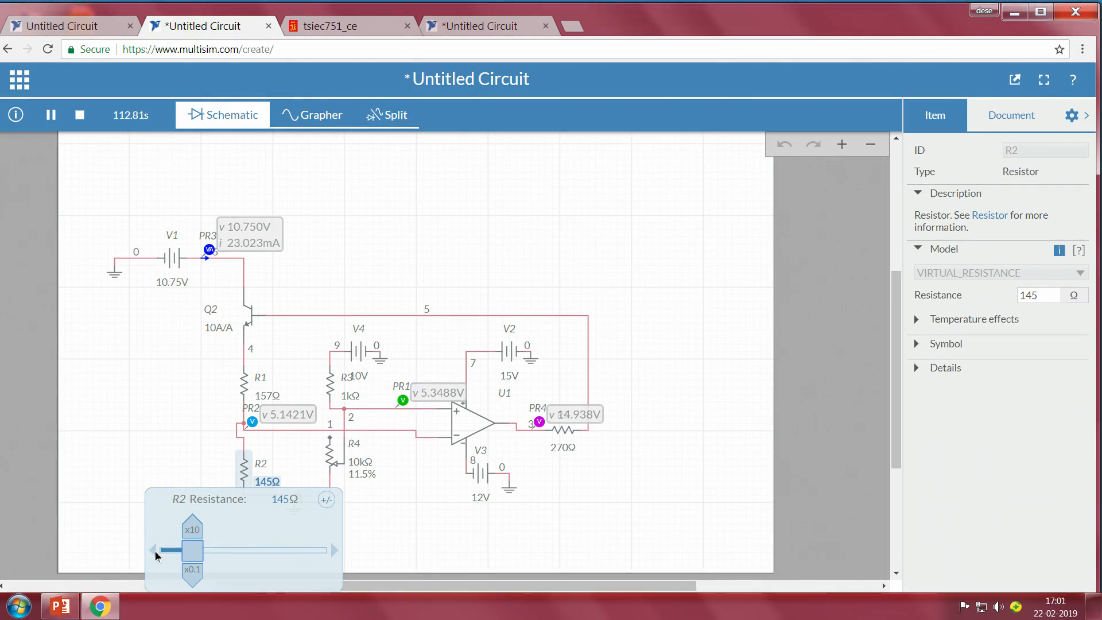
left_click(156, 553)
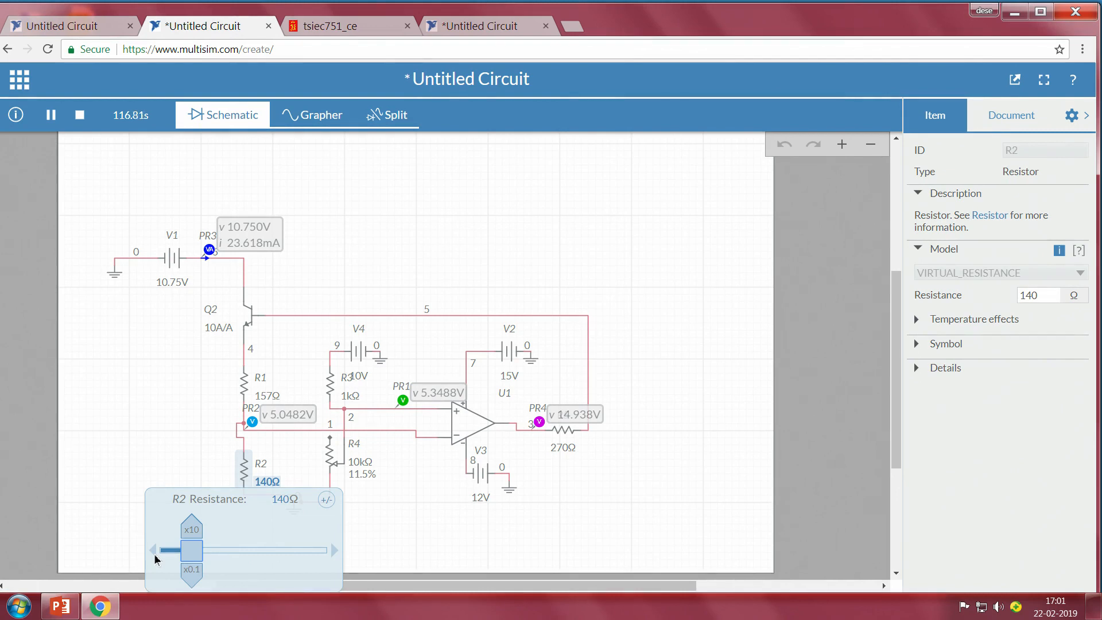
left_click(153, 551)
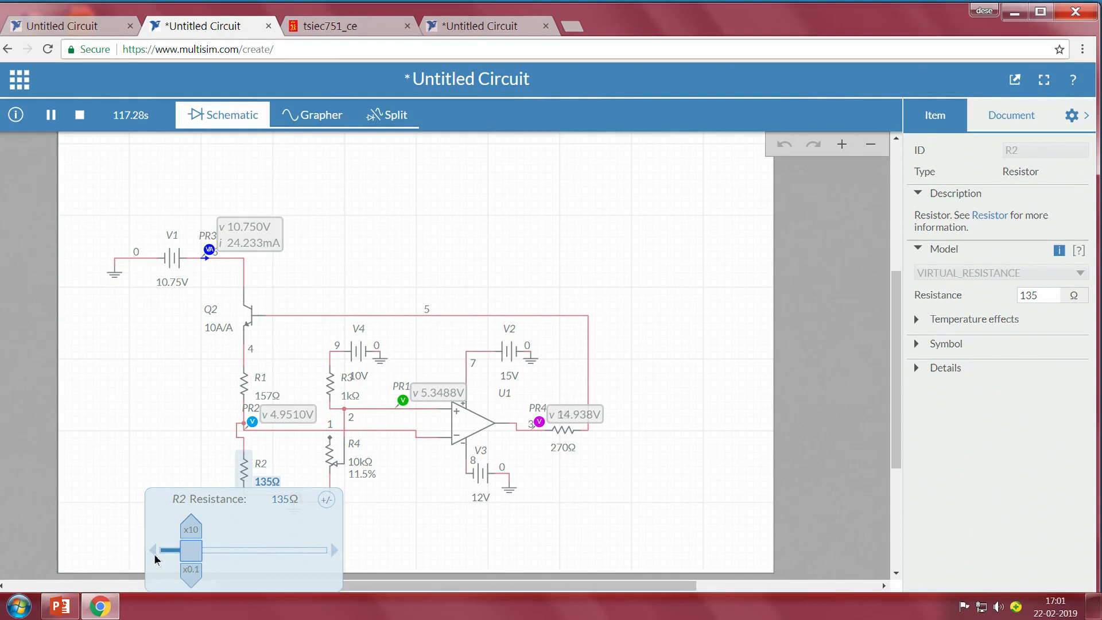
left_click(154, 556)
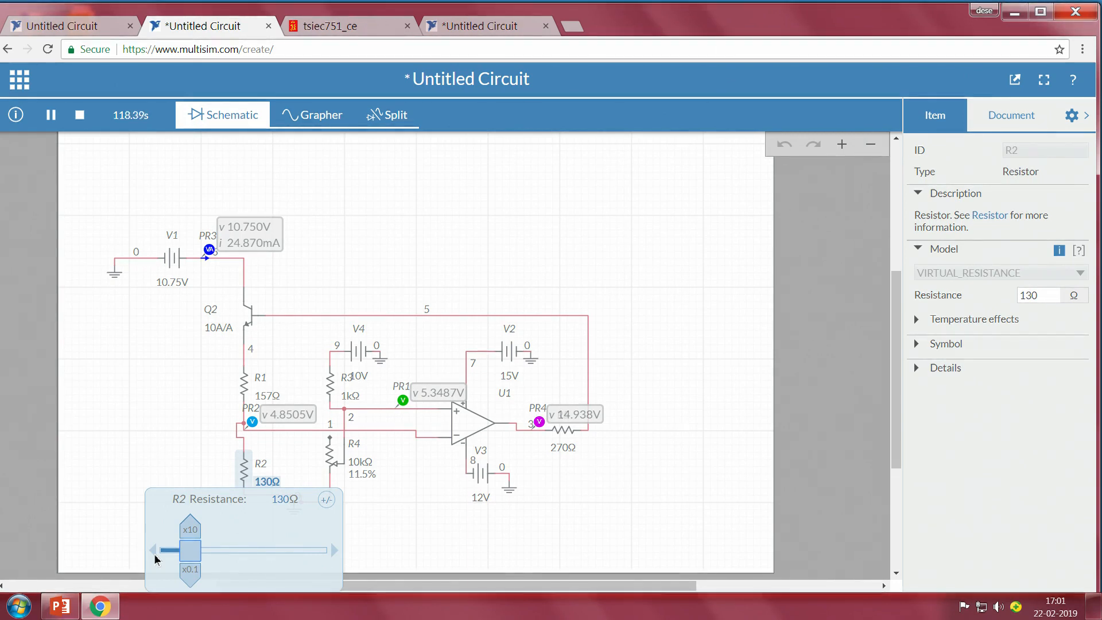
left_click(154, 553)
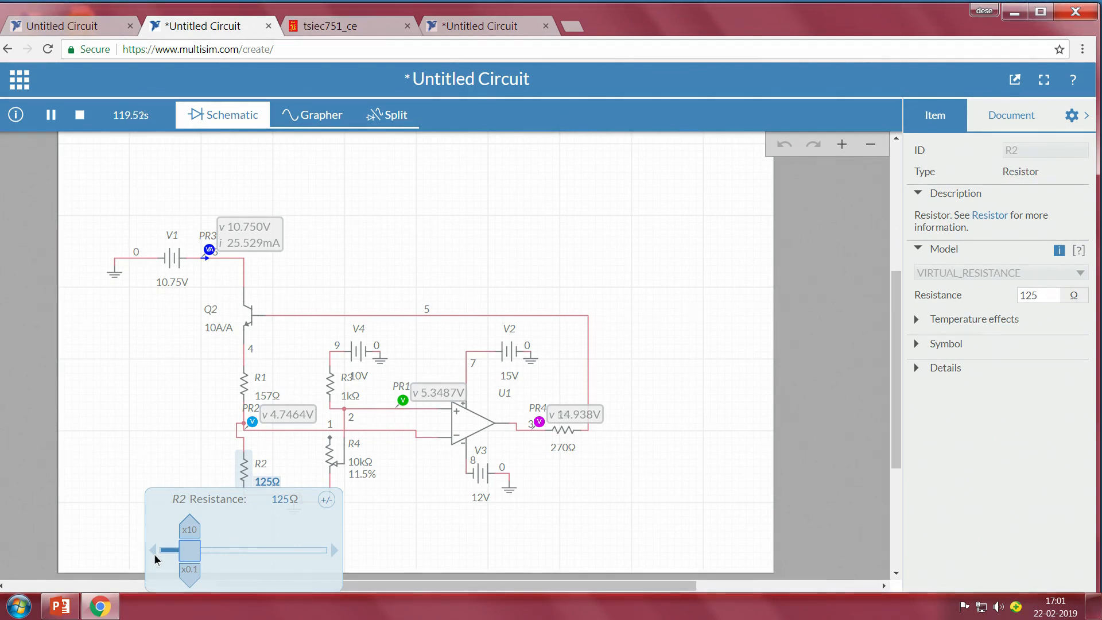
left_click(154, 552)
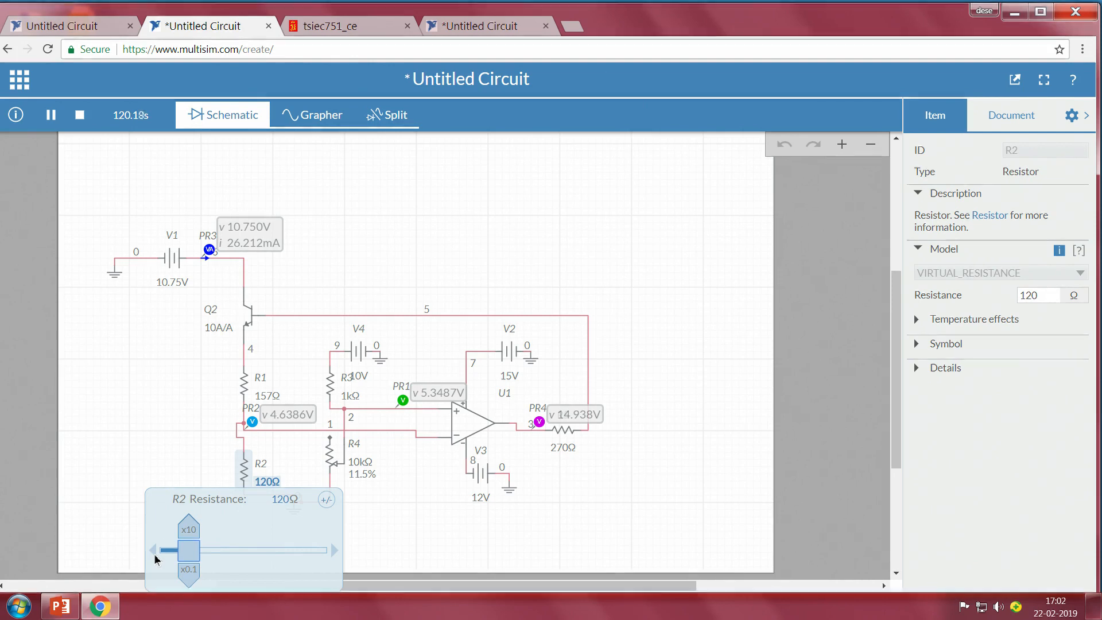
left_click(153, 551)
left_click(154, 551)
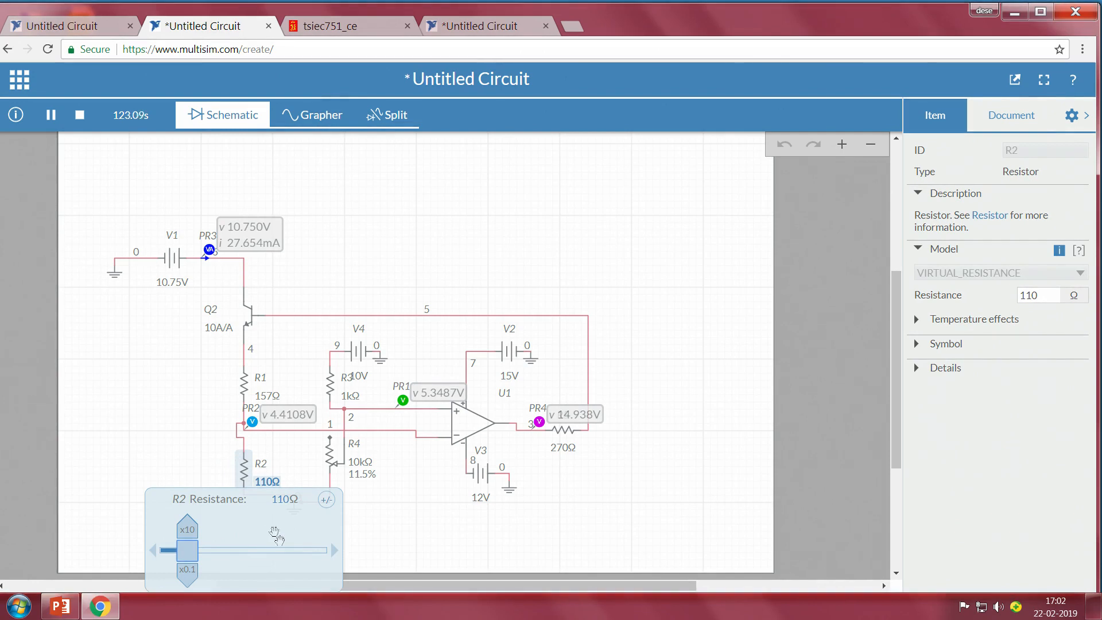
- Raise the resistance of R2 to 155 Ω and bring it back to 150 Ω
left_click(335, 553)
left_click(336, 552)
left_click(335, 553)
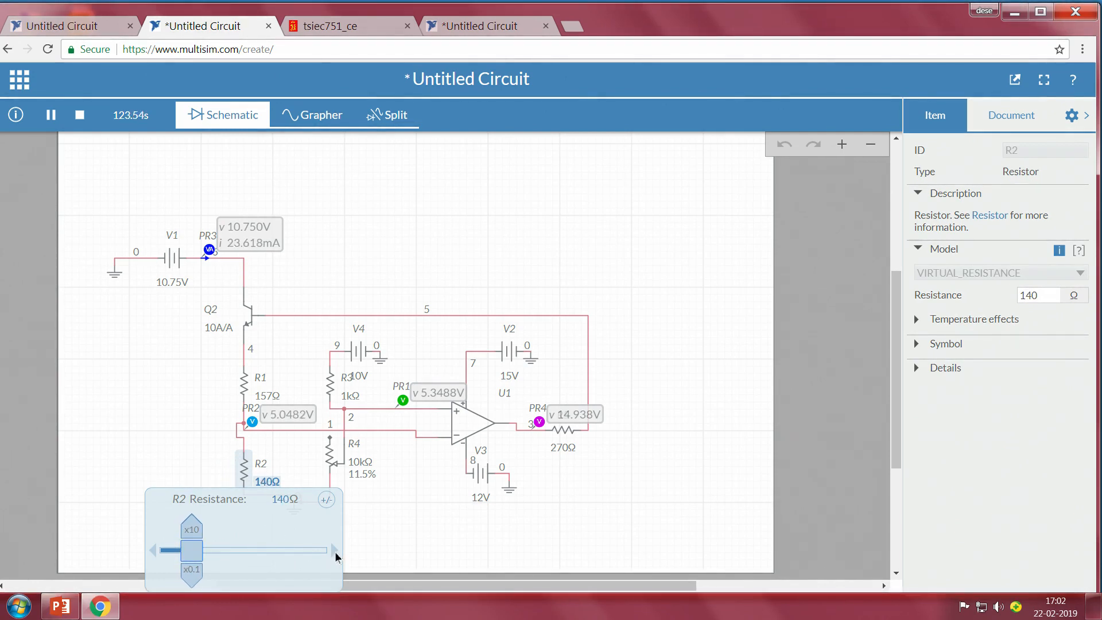
left_click(333, 552)
left_click(334, 551)
left_click(334, 552)
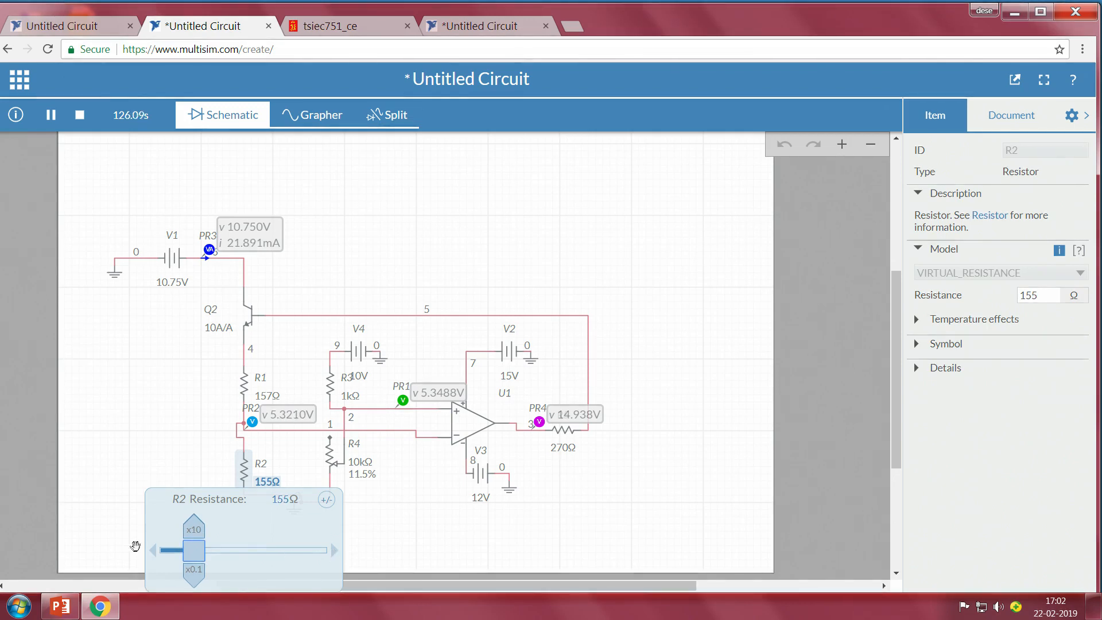
left_click(154, 552)
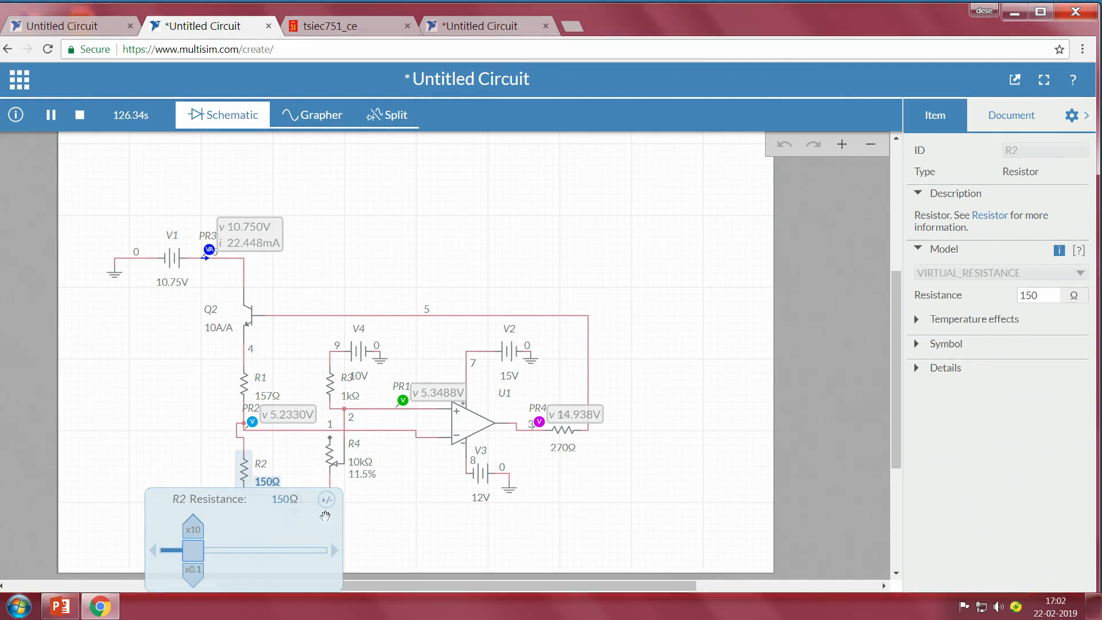